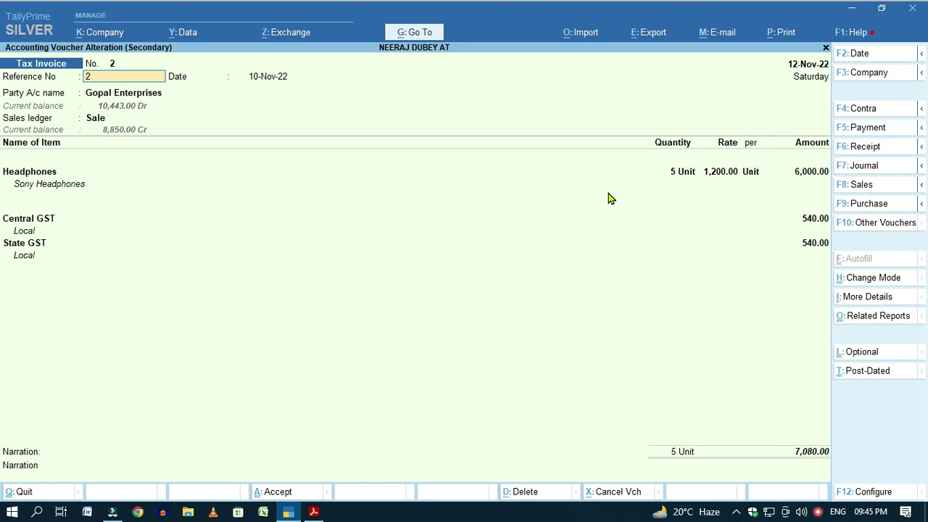
# Set Use Simple Invoice format to Yes in the expanded print configuration of the open tax invoice.
pyautogui.press('ctrl')
pyautogui.hotkey('ctrl', 'p')
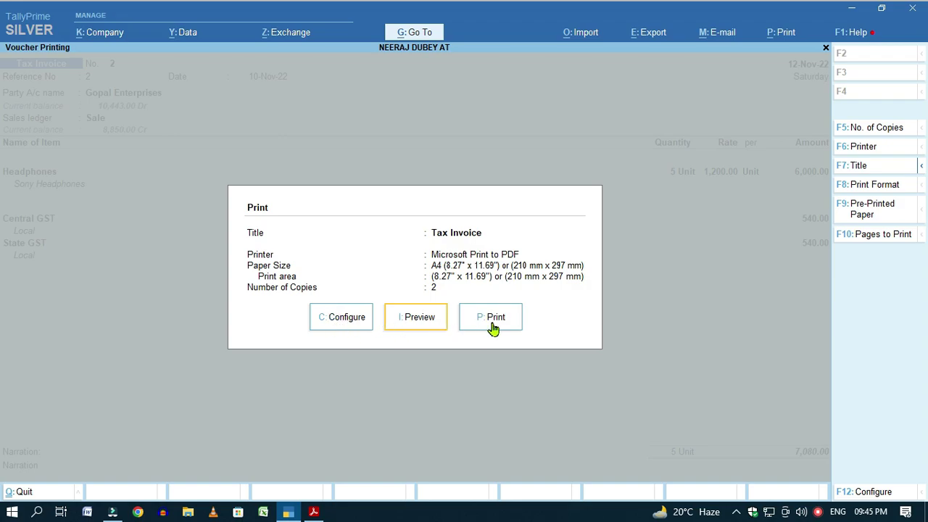
pyautogui.click(354, 327)
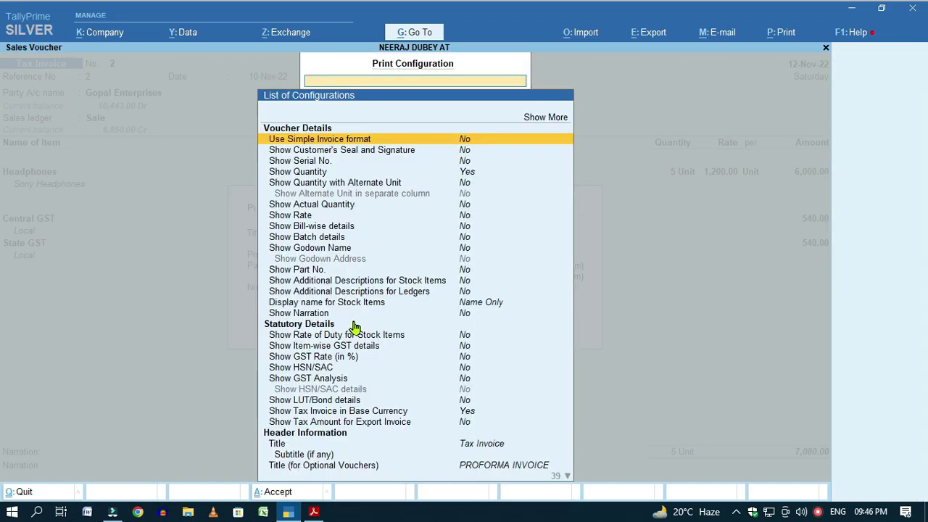
pyautogui.click(541, 121)
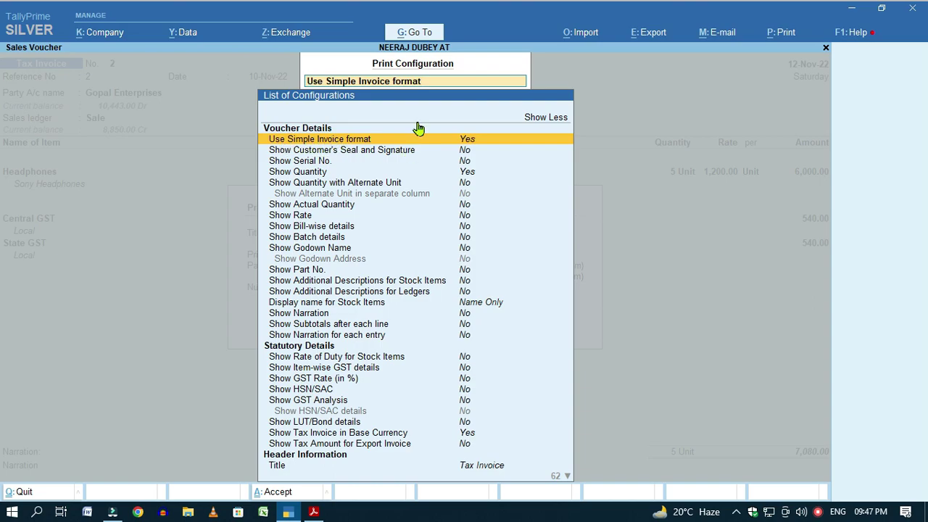
pyautogui.press('Escape')
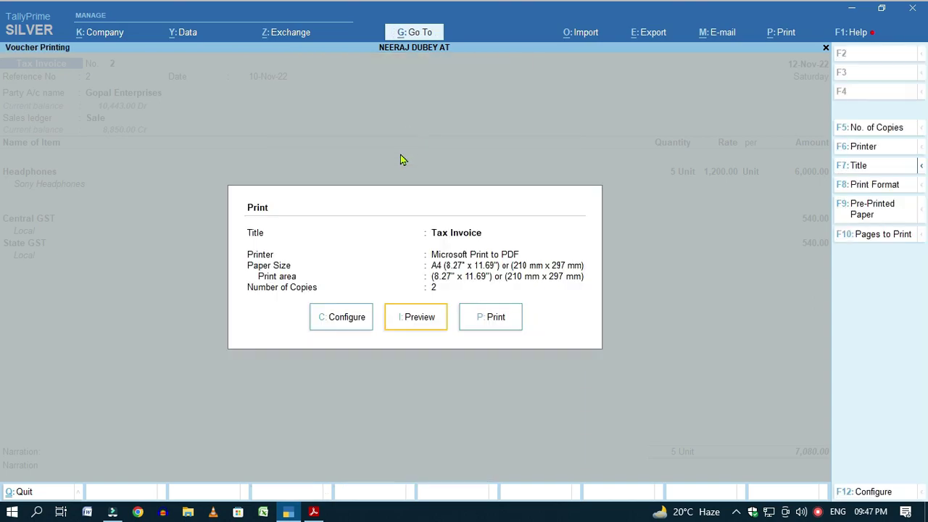
# Preview the tax invoice in the simple format at enlarged size, look through the page, and return to the print options.
pyautogui.click(407, 319)
pyautogui.click(406, 326)
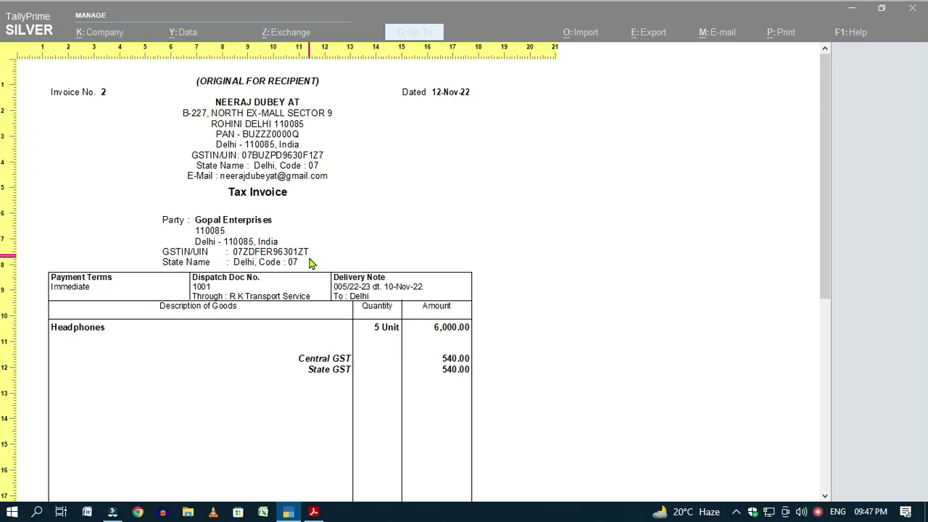
pyautogui.scroll(-3, 310, 263)
pyautogui.scroll(-2, 311, 276)
pyautogui.scroll(5, 332, 297)
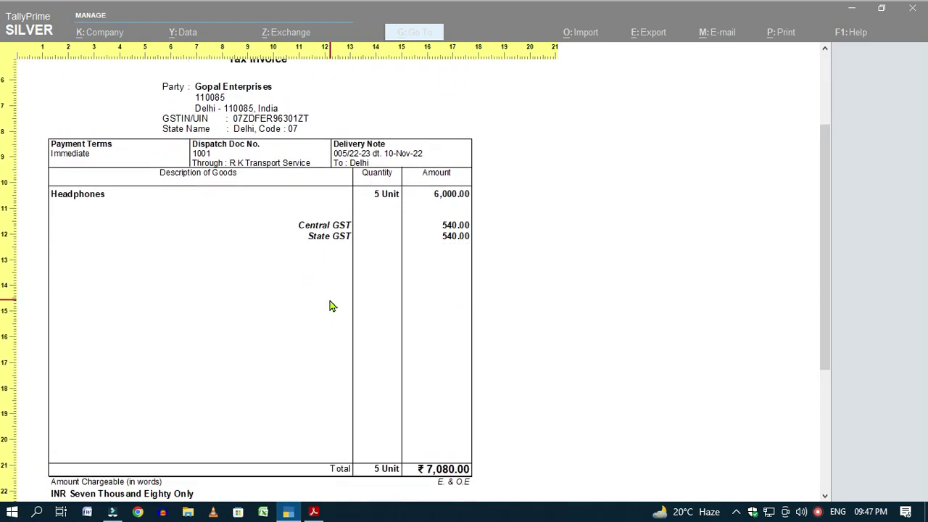
pyautogui.hotkey('alt', 'z')
pyautogui.press('Escape')
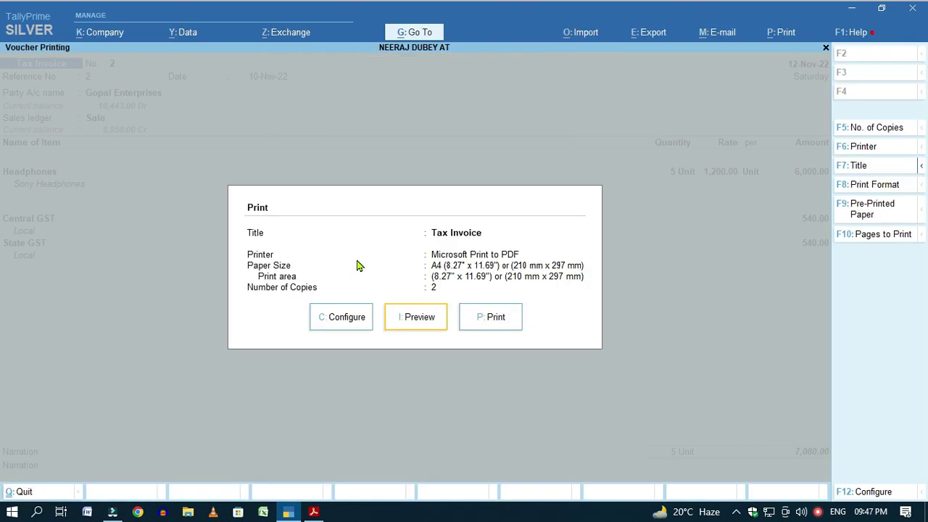
# Set Use Simple Invoice format back to No in the invoice's print configuration.
pyautogui.click(353, 324)
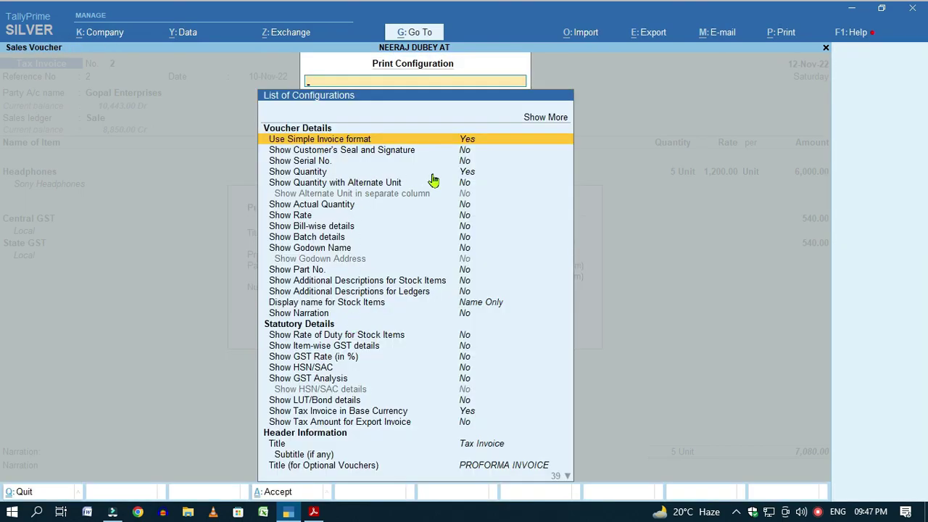
pyautogui.press('Return')
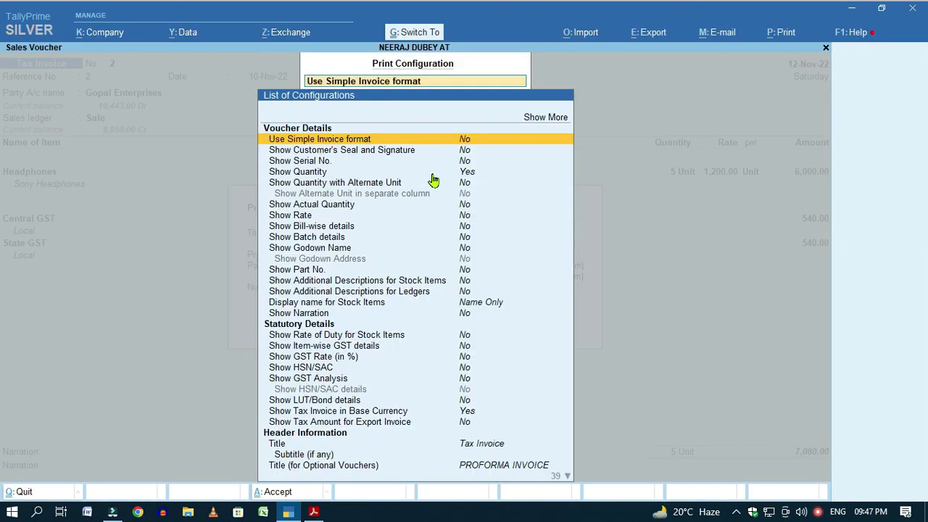
pyautogui.press('Escape')
# Preview the tax invoice in the standard format at enlarged size, checking the consignee, buyer and dispatch details.
pyautogui.click(424, 319)
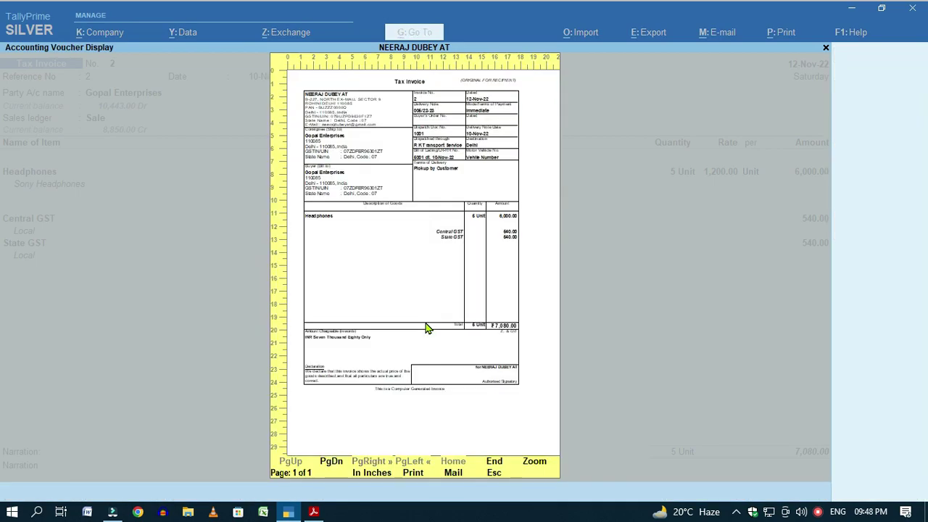
pyautogui.click(531, 465)
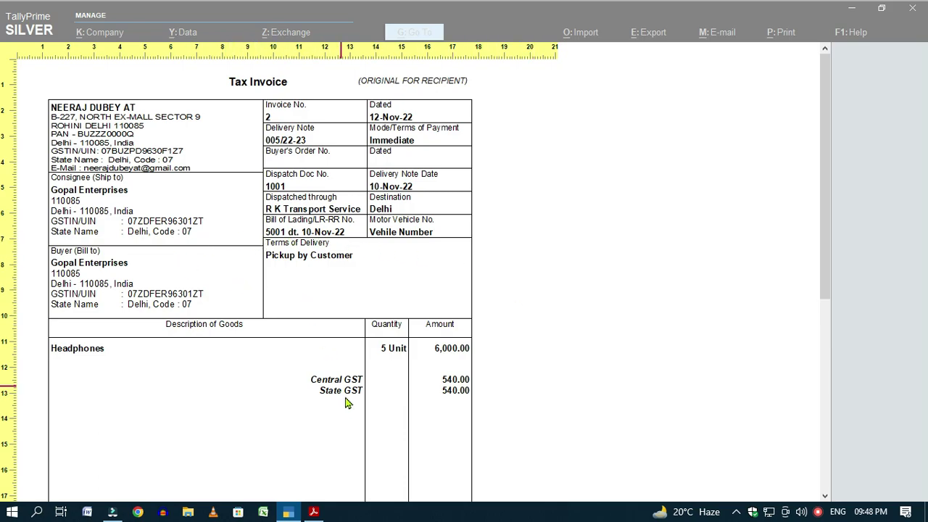
pyautogui.press('Return')
pyautogui.press('Escape')
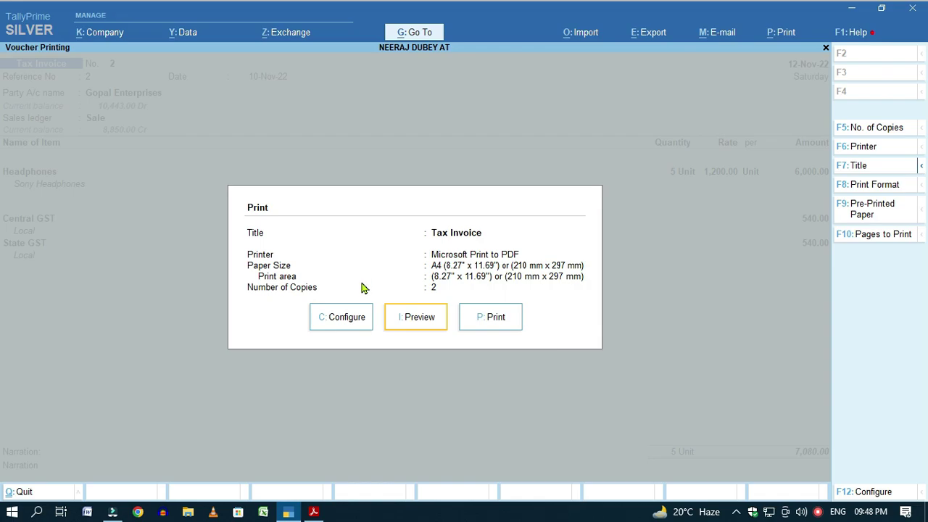
# Set Show Customer's Seal and Signature to Yes in the invoice's print configuration.
pyautogui.click(348, 331)
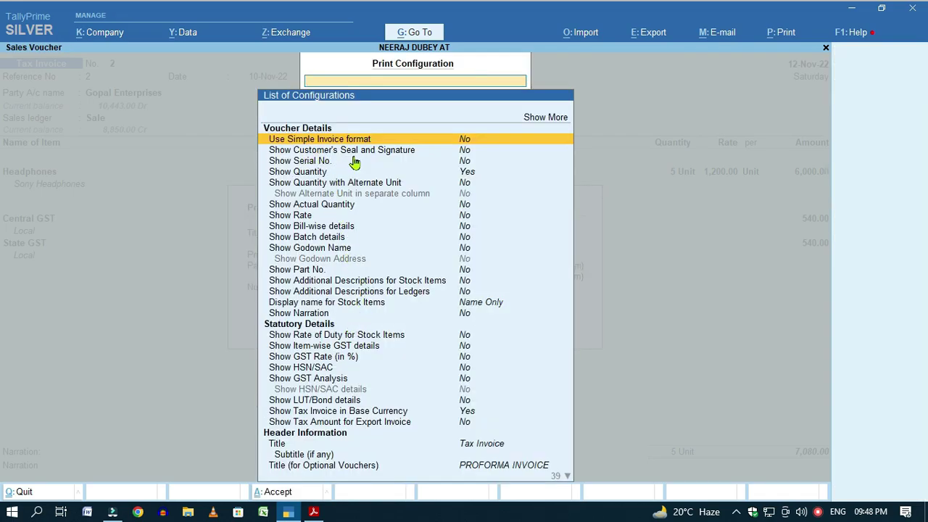
pyautogui.click(466, 151)
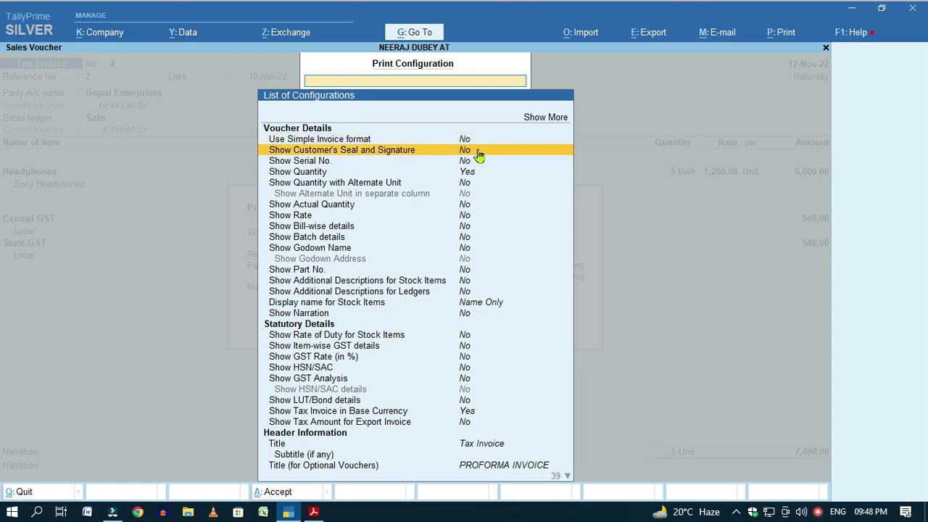
pyautogui.press('Return')
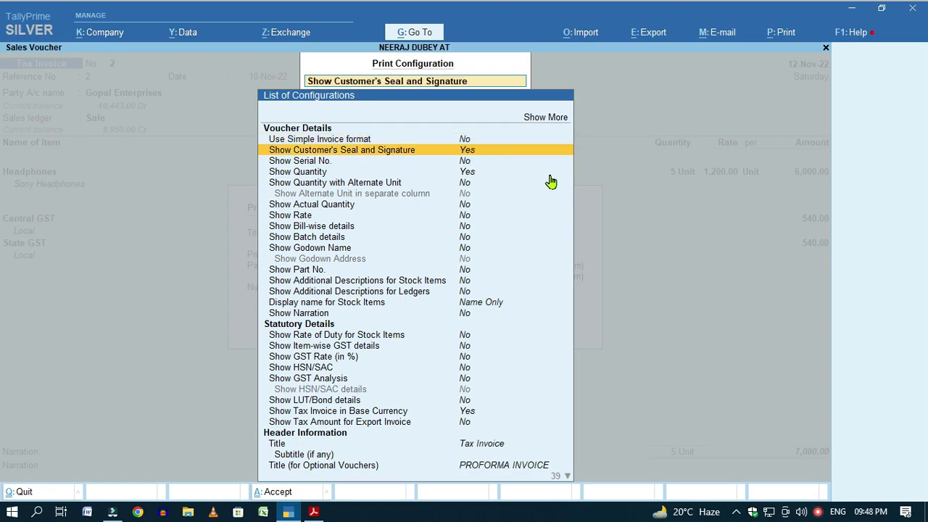
pyautogui.press('Escape')
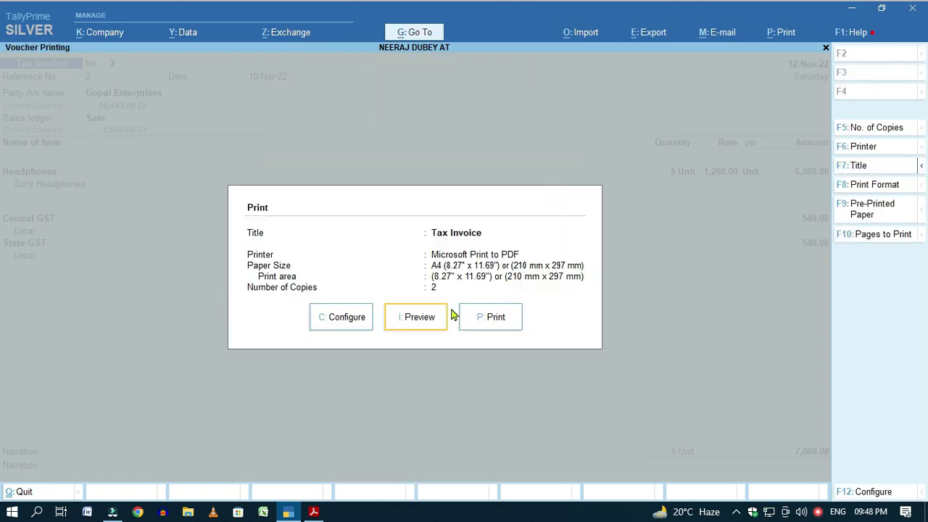
# Preview the invoice enlarged and check the customer's seal and signature box in its footer.
pyautogui.click(417, 319)
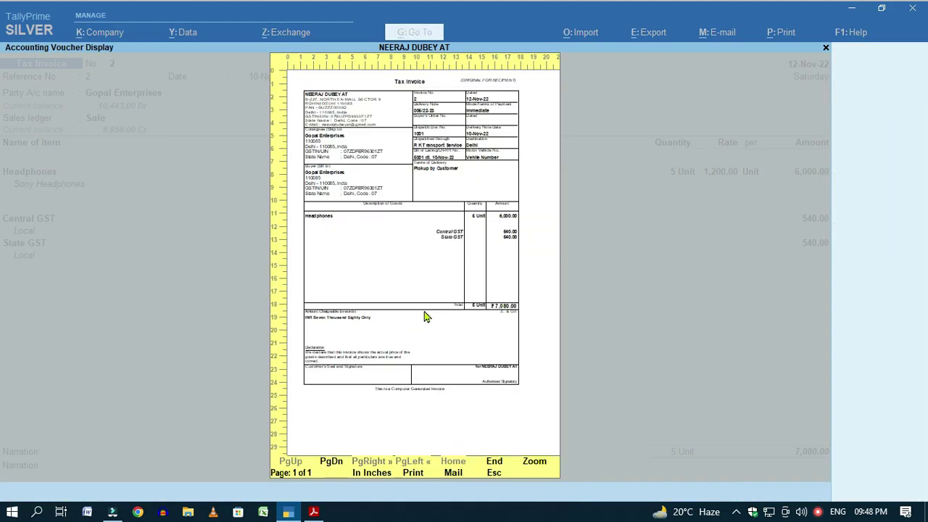
pyautogui.click(534, 464)
pyautogui.scroll(-6, 295, 356)
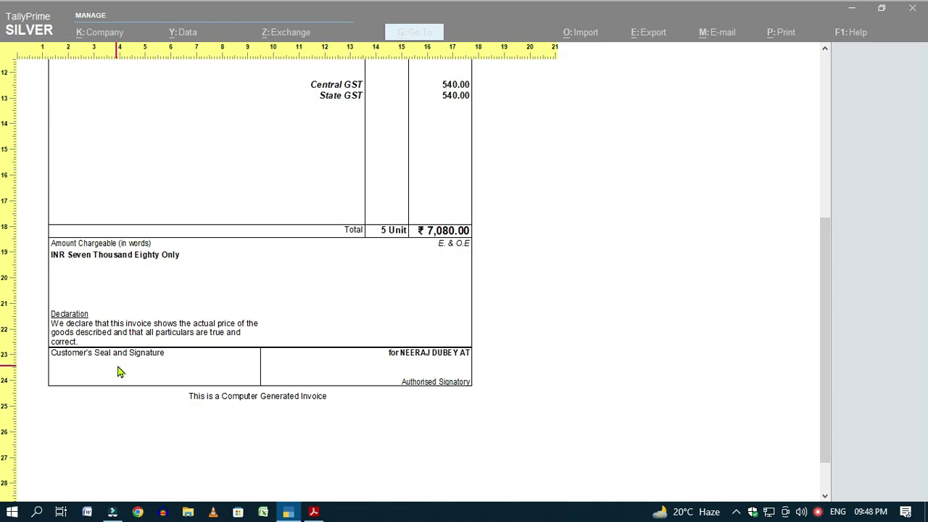
pyautogui.press('Escape')
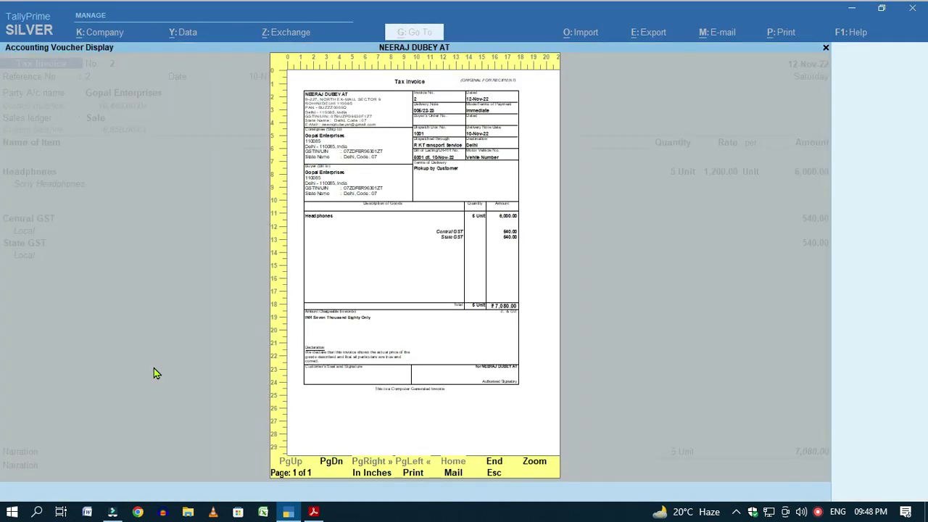
pyautogui.press('Escape')
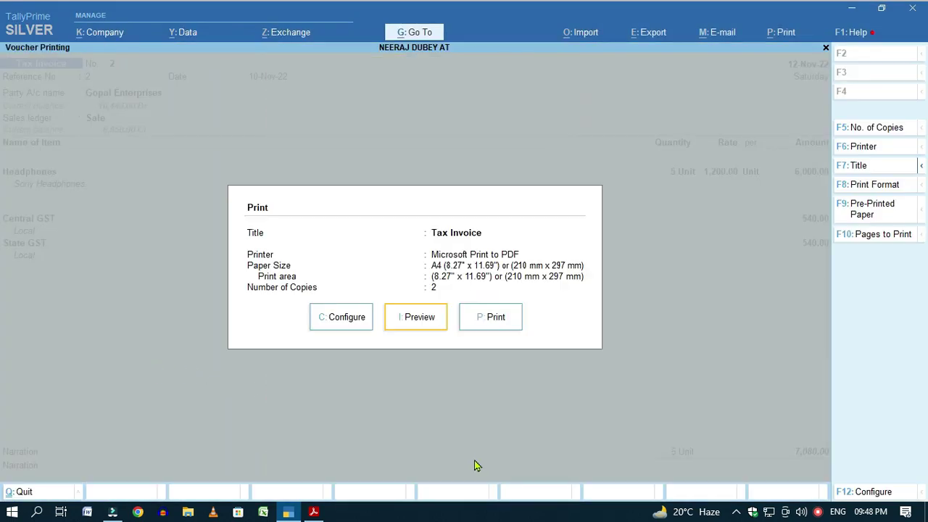
# Set Show Serial No. to Yes and accept the invoice's print configuration.
pyautogui.click(347, 319)
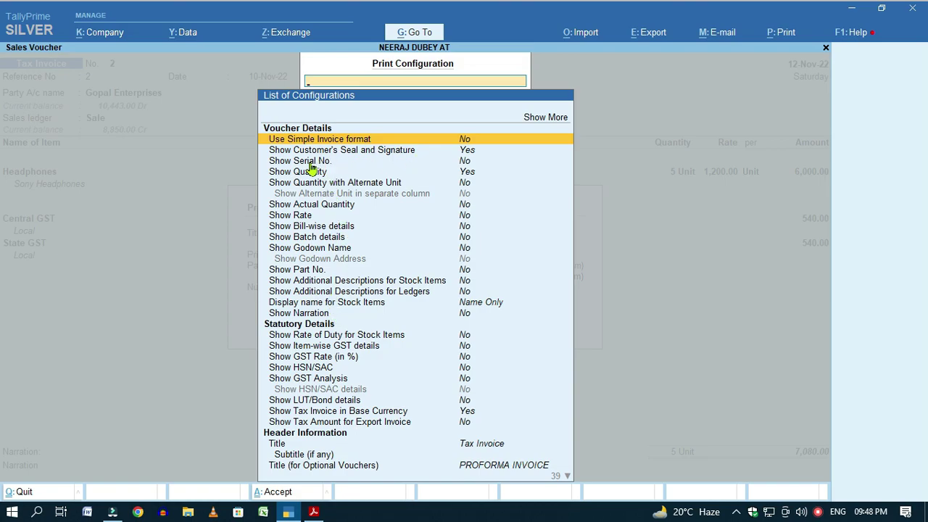
pyautogui.click(464, 162)
pyautogui.press('Return')
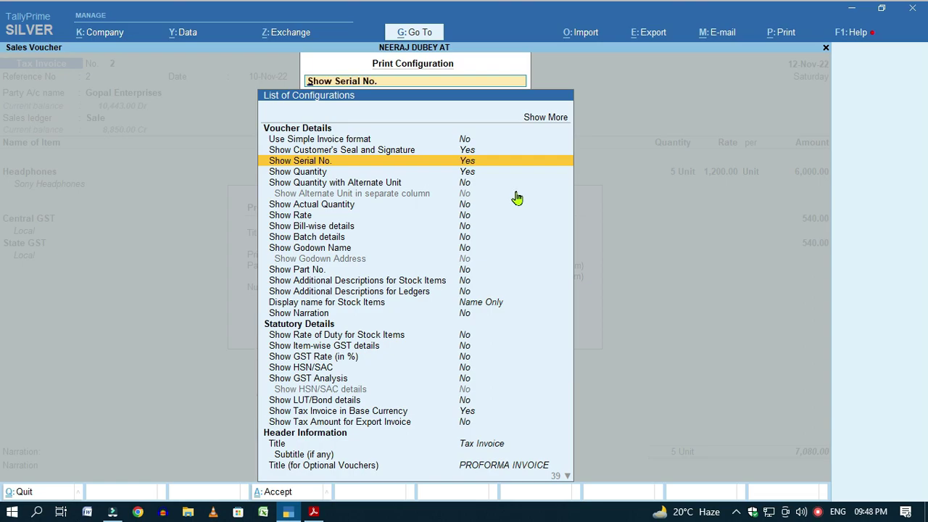
pyautogui.hotkey('ctrl', 'a')
# Preview the invoice enlarged and check the serial number column in the goods table.
pyautogui.click(420, 319)
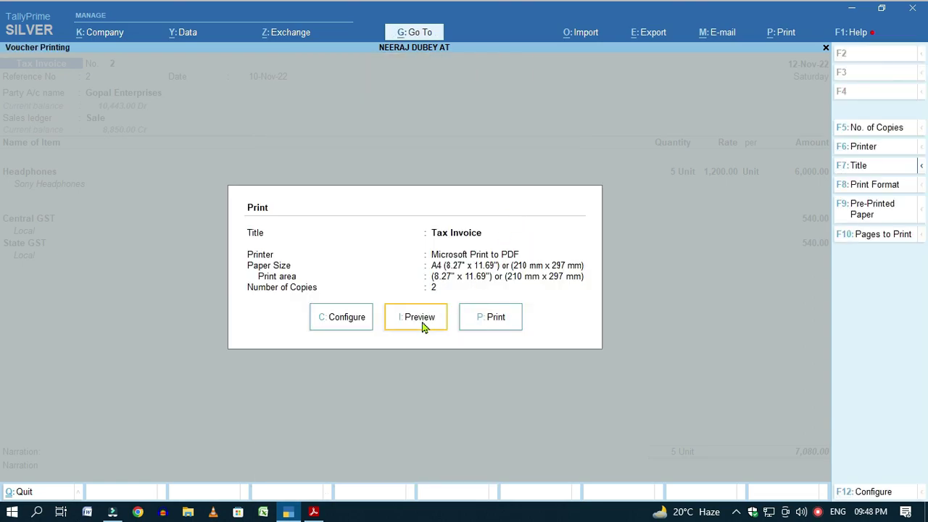
pyautogui.click(530, 465)
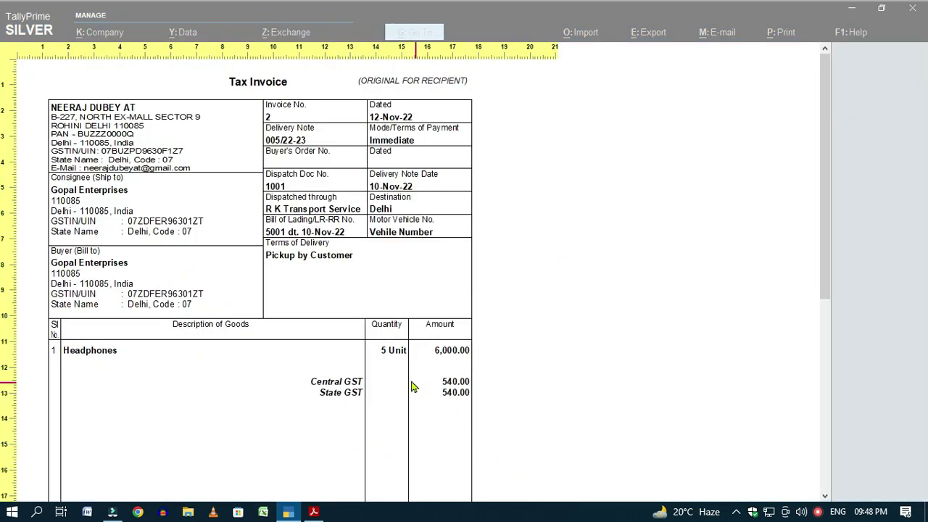
pyautogui.scroll(-1, 283, 371)
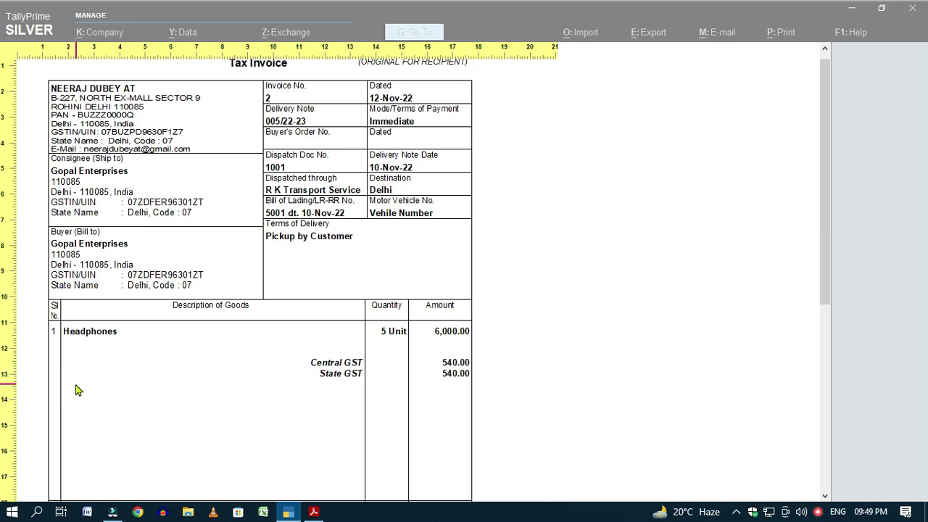
pyautogui.click(131, 366)
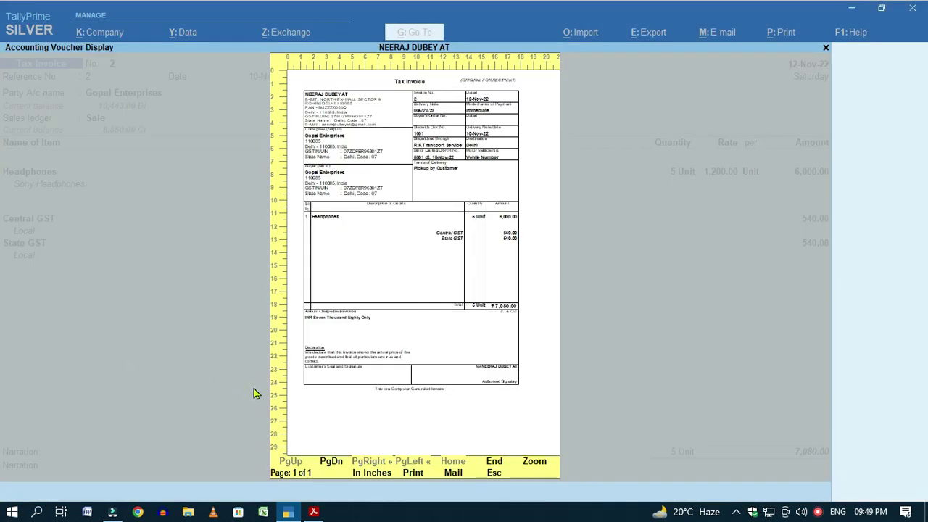
pyautogui.press('Escape')
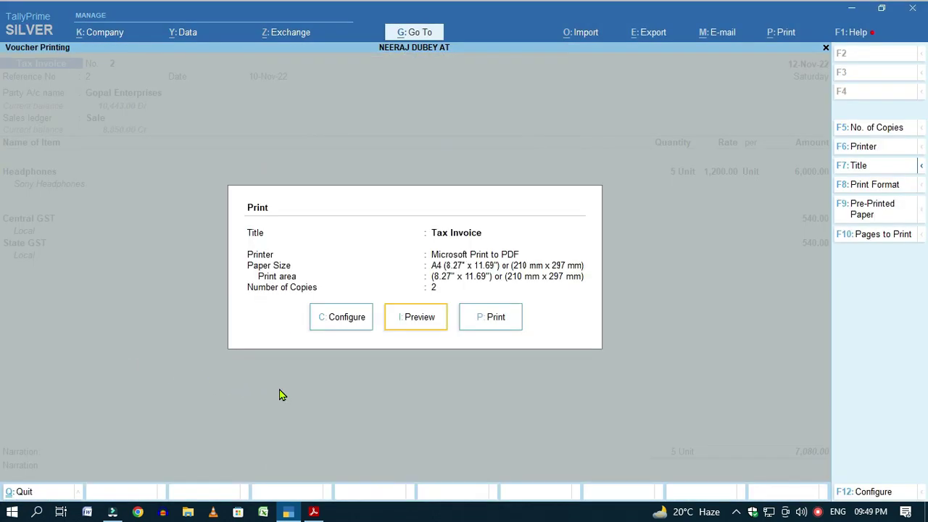
# Review the Show Quantity print option, leaving it at Yes, and check the Quantity column in the enlarged invoice preview.
pyautogui.click(326, 320)
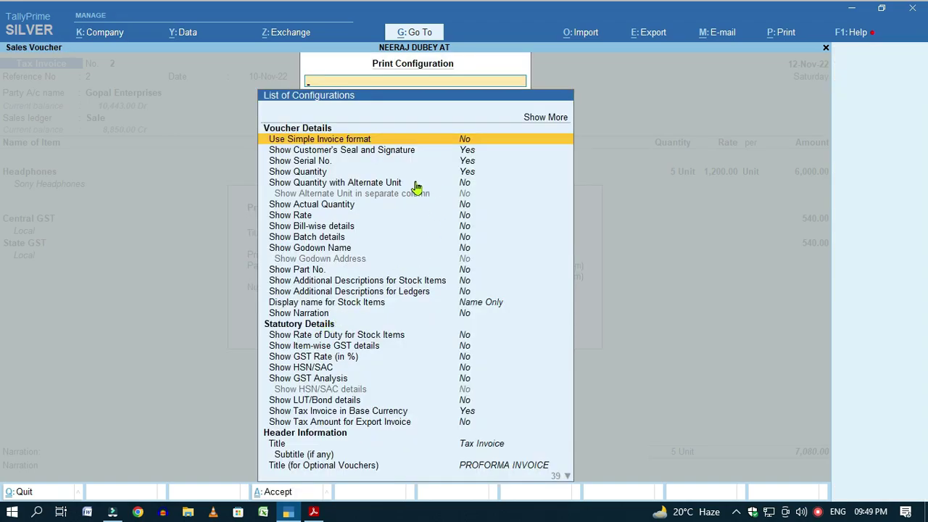
pyautogui.click(468, 174)
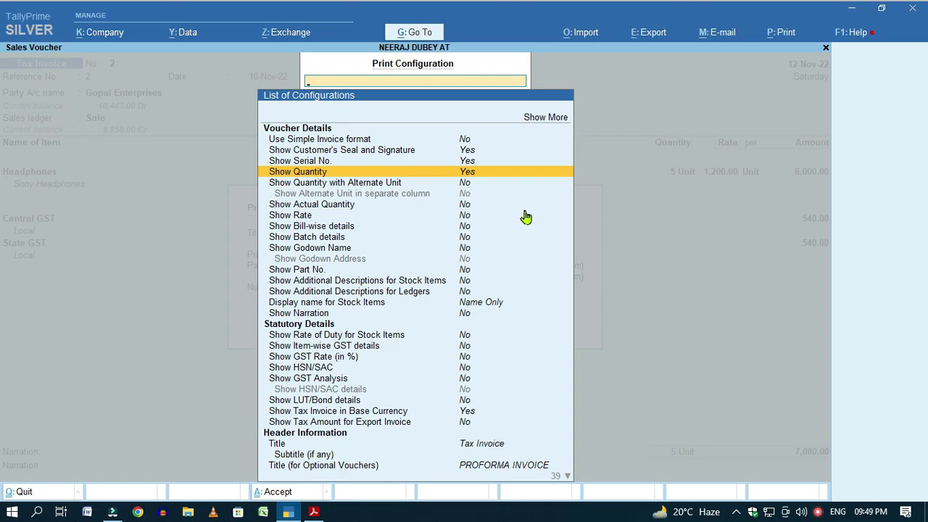
pyautogui.hotkey('ctrl', 'a')
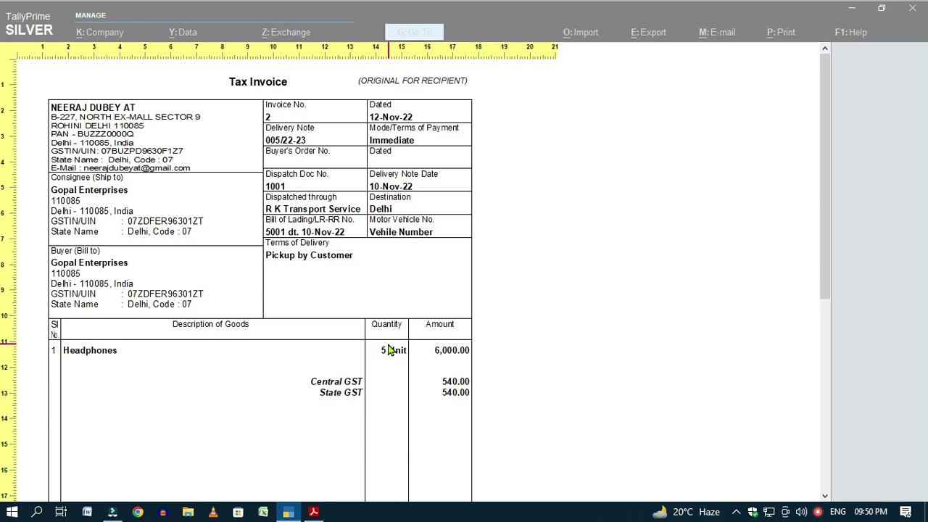
pyautogui.press('Escape')
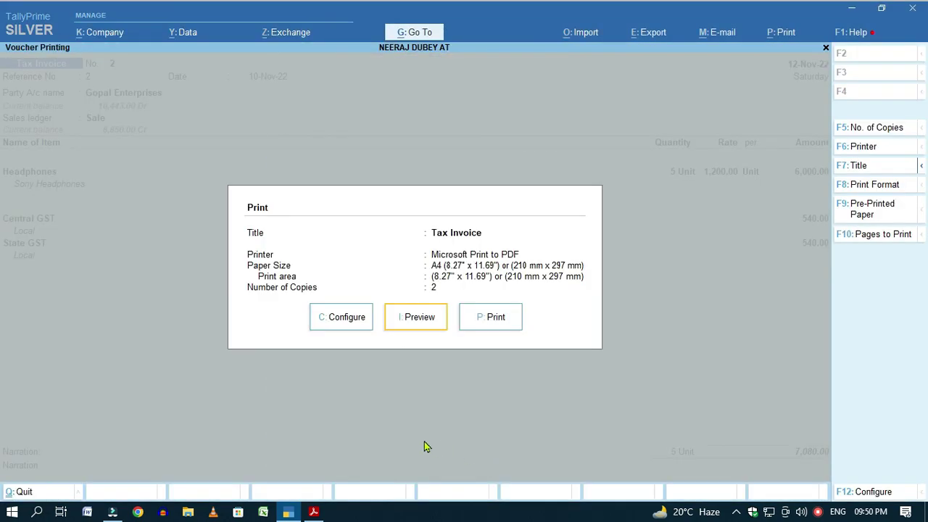
# Set Show Quantity with Alternate Unit and Show Alternate Unit in separate column to Yes in the invoice's print configuration.
pyautogui.click(338, 325)
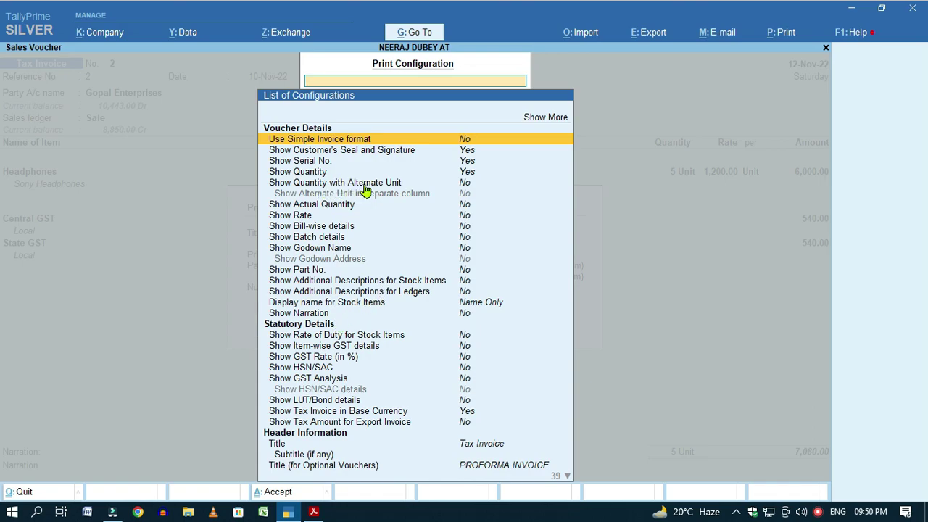
pyautogui.click(465, 183)
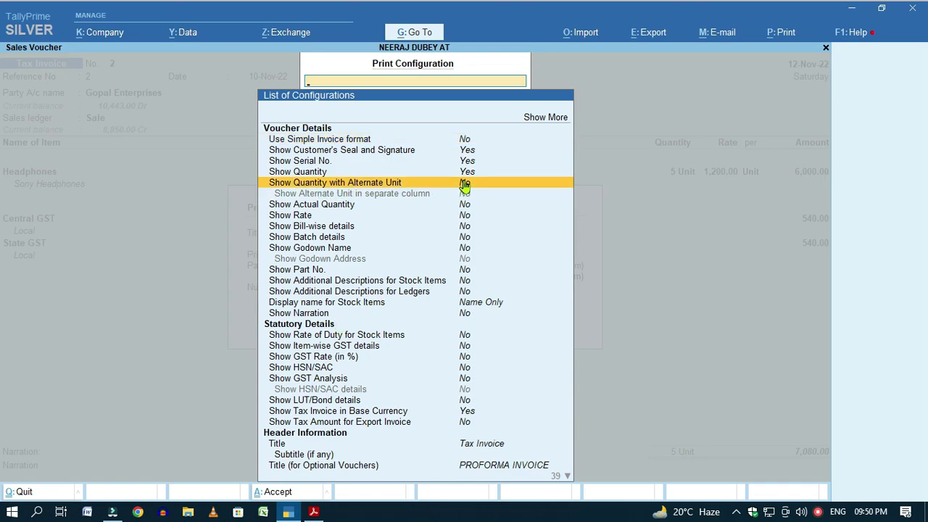
pyautogui.press('Return')
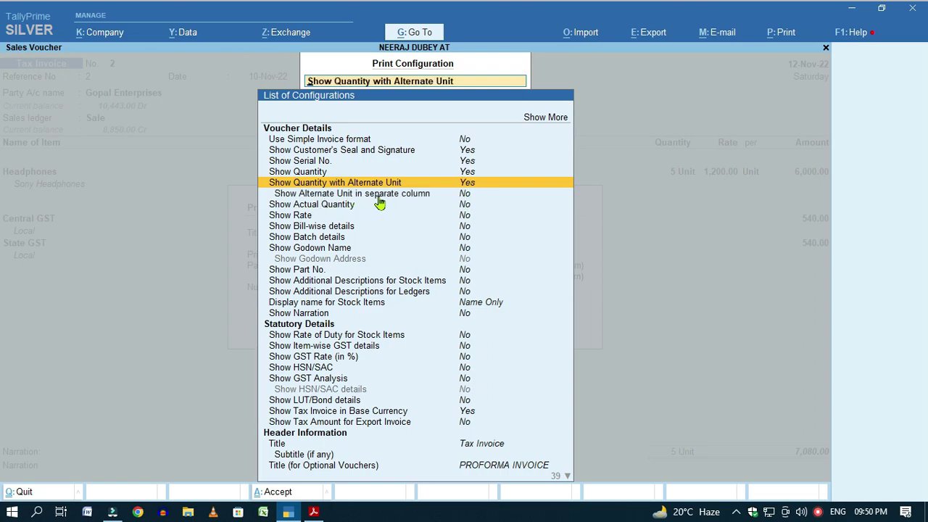
pyautogui.click(481, 197)
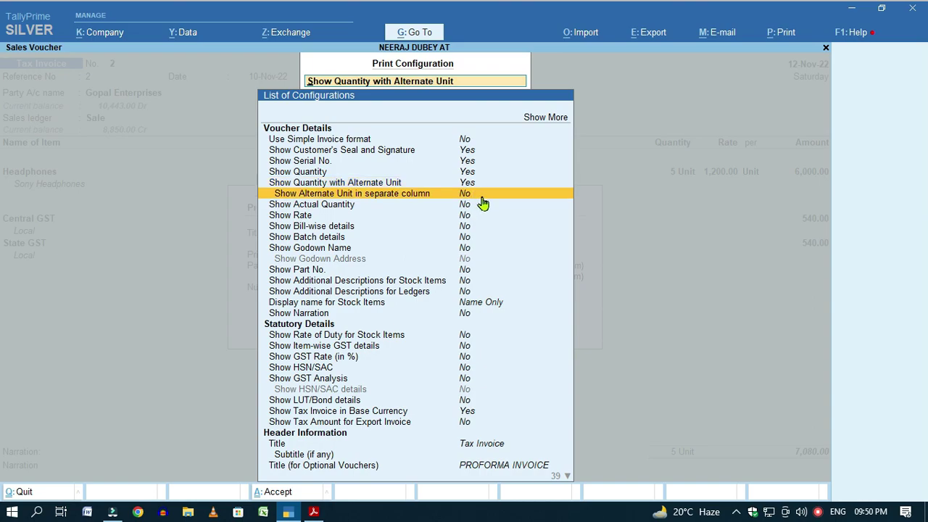
pyautogui.click(481, 199)
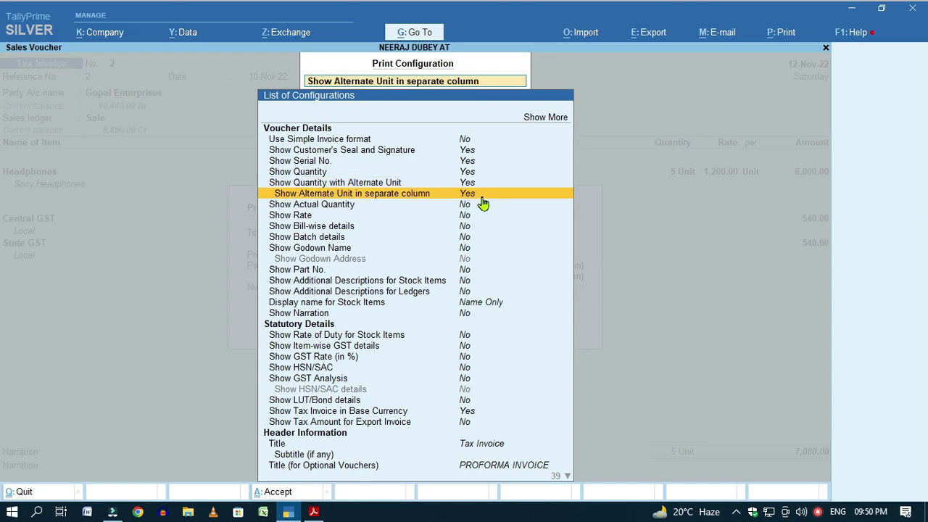
pyautogui.press('Escape')
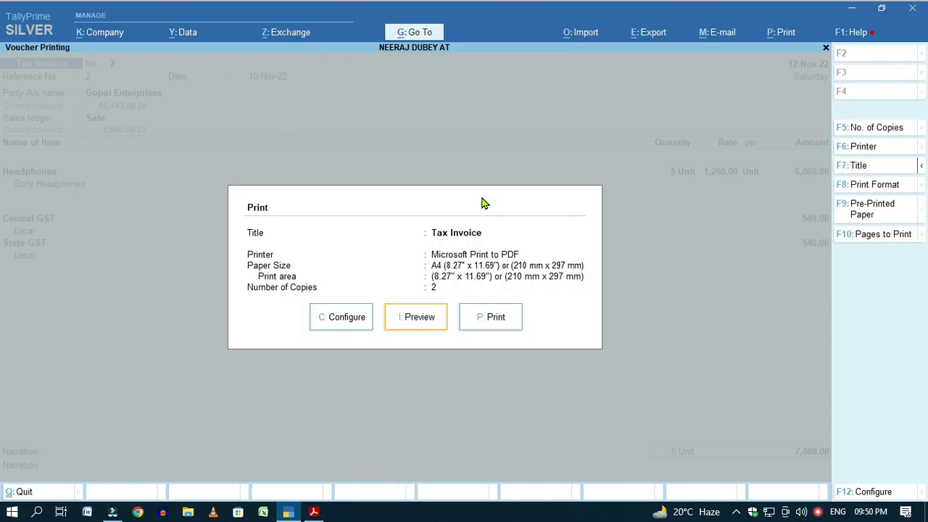
# Preview the invoice enlarged and check how the alternate unit options affect the Quantity column.
pyautogui.click(426, 327)
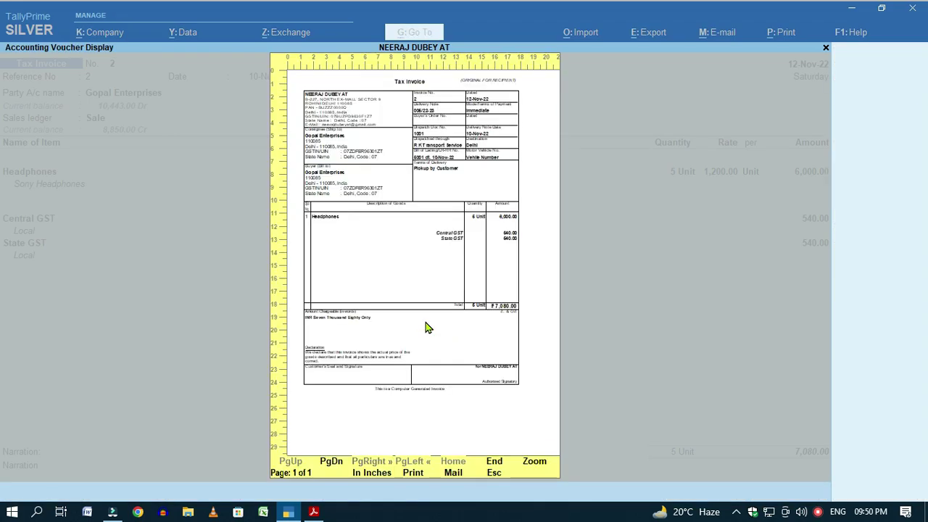
pyautogui.click(530, 462)
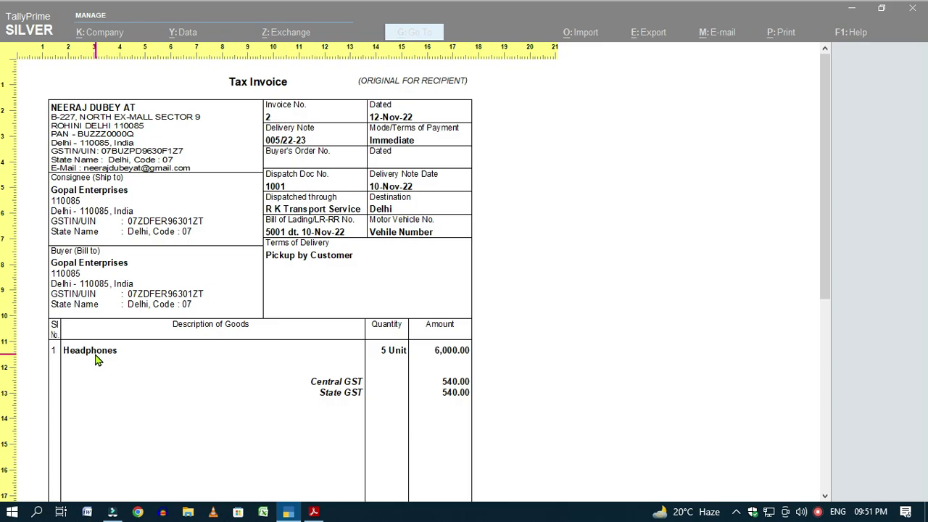
pyautogui.click(390, 356)
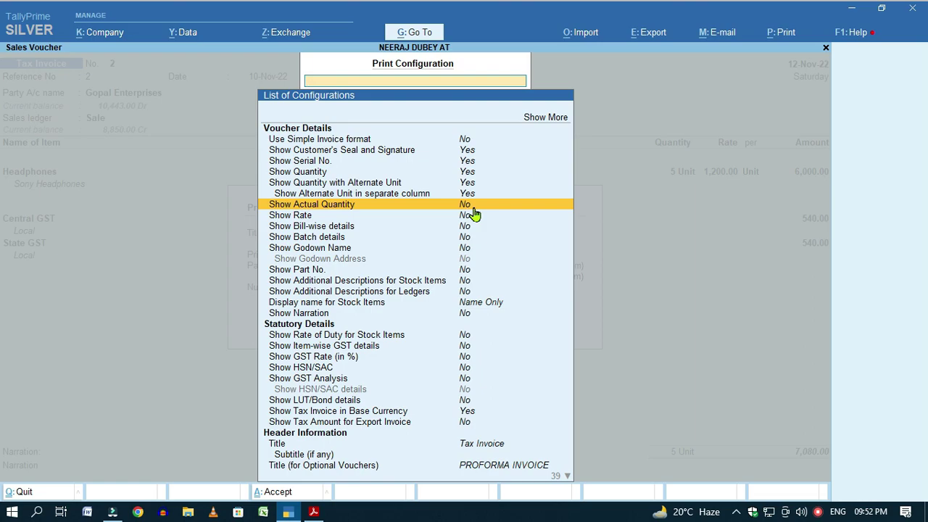
# Set Show Actual Quantity to Yes and check the shipped and billed quantity columns in the enlarged invoice preview.
pyautogui.press('Return')
pyautogui.hotkey('ctrl', 'a')
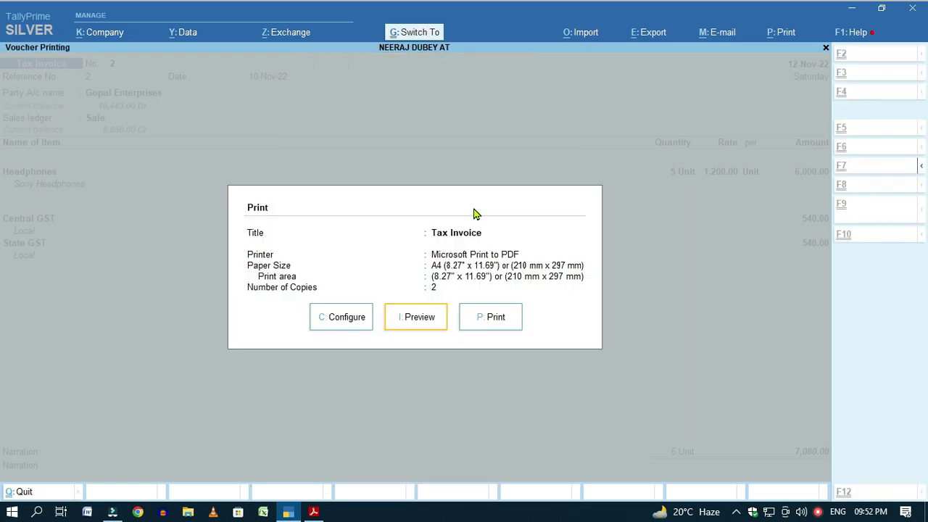
pyautogui.click(418, 322)
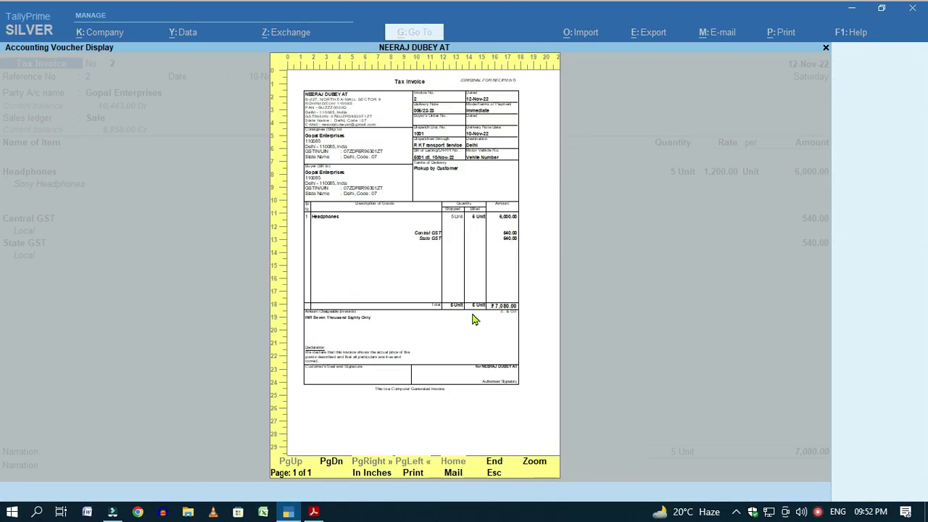
pyautogui.click(525, 468)
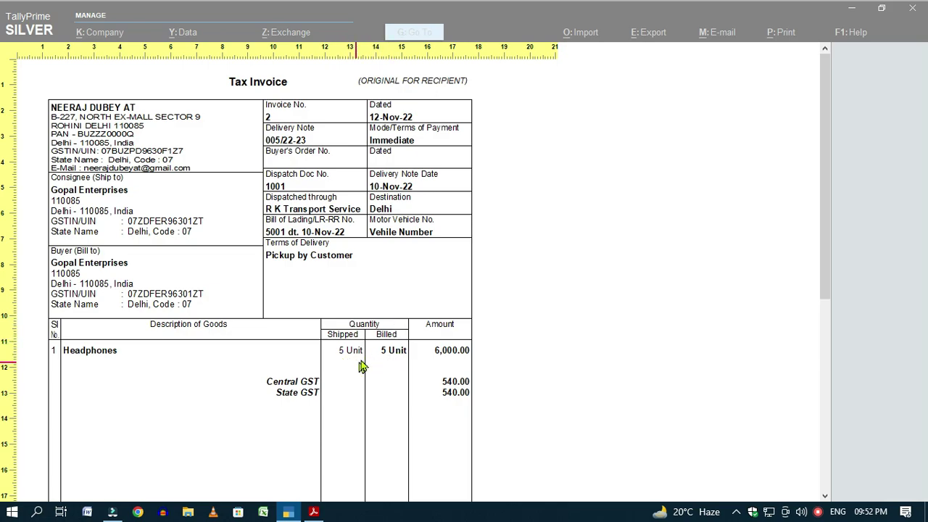
pyautogui.click(377, 363)
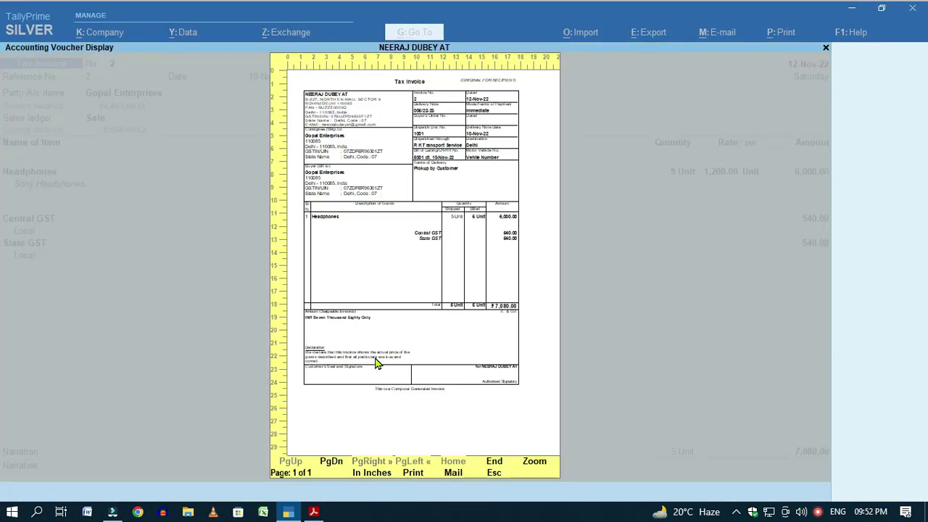
pyautogui.press('Escape')
# Set Show Rate to Yes in the invoice's print configuration.
pyautogui.click(349, 327)
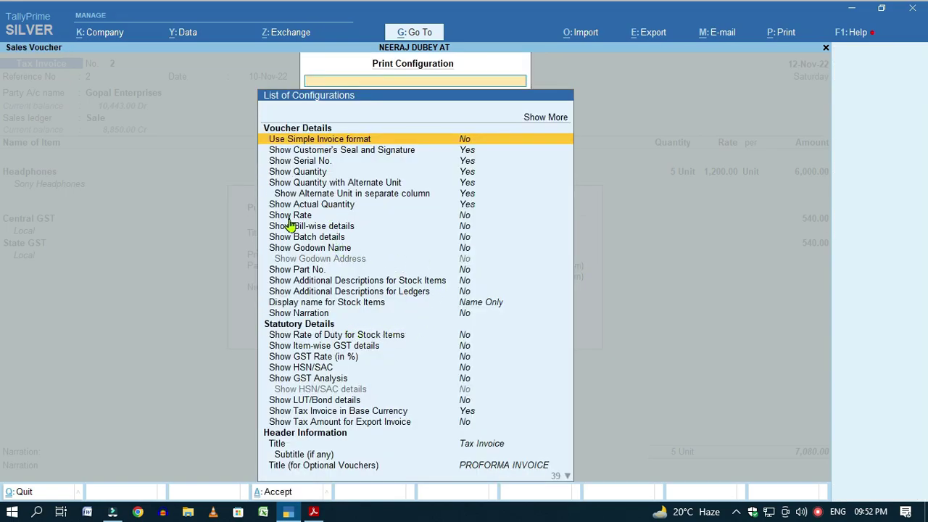
pyautogui.click(471, 218)
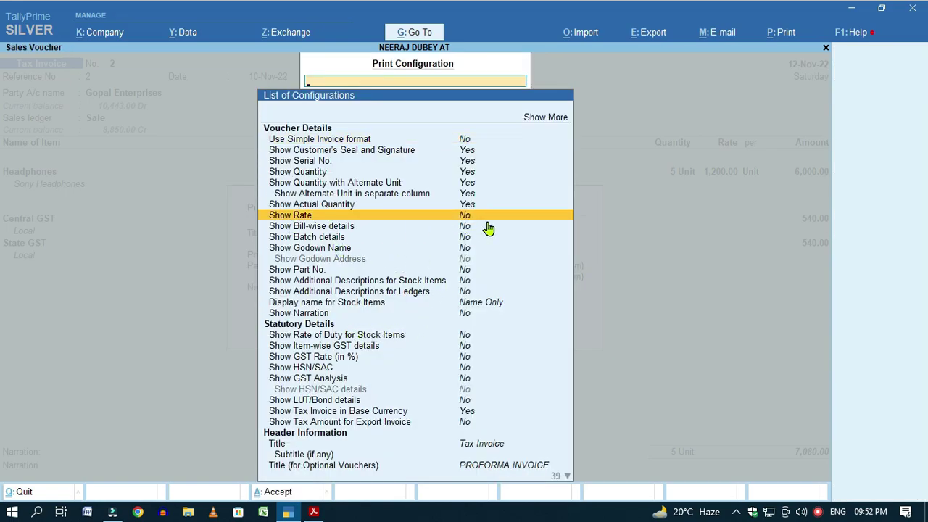
pyautogui.press('Return')
pyautogui.press('Escape')
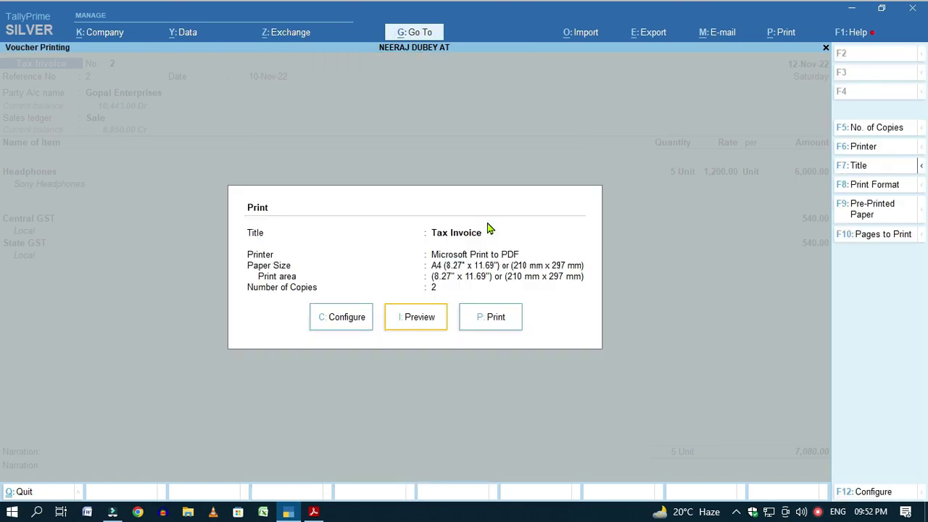
# Preview the invoice enlarged and check the Rate column in the goods table.
pyautogui.click(423, 321)
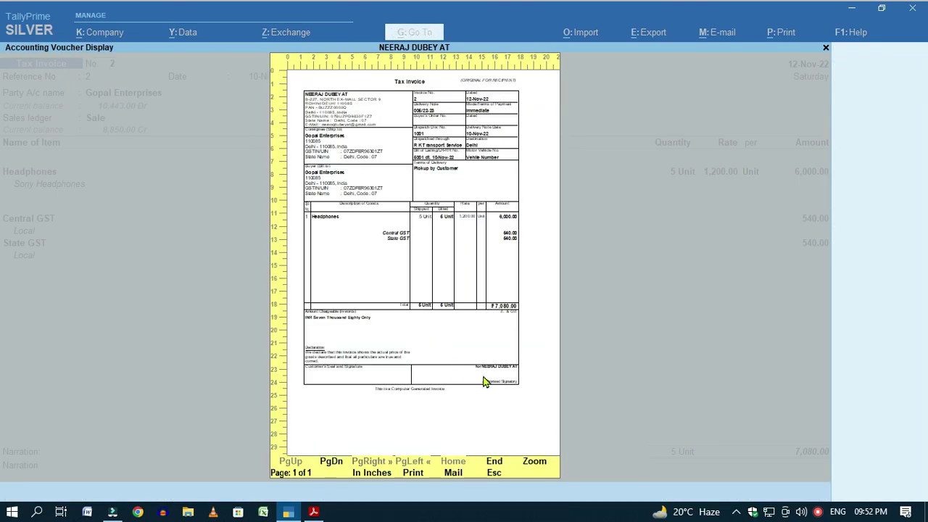
pyautogui.click(534, 464)
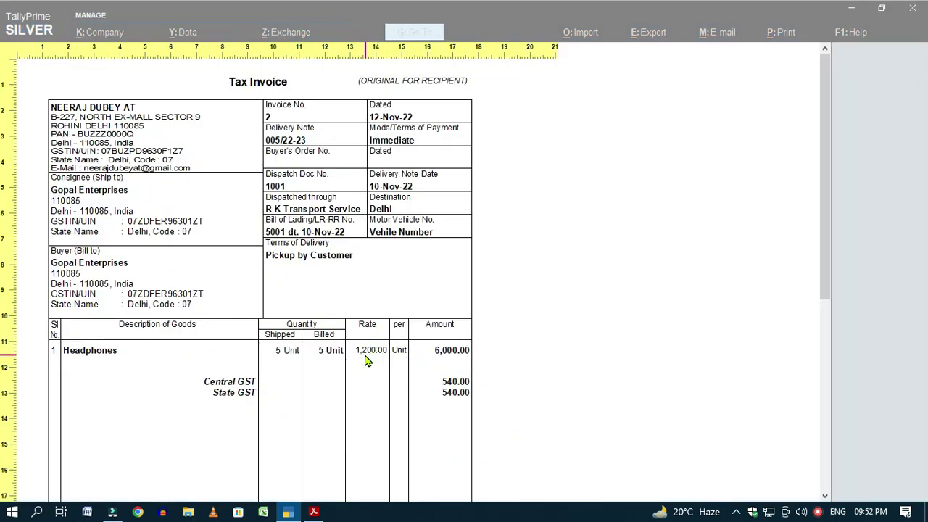
pyautogui.press('Escape')
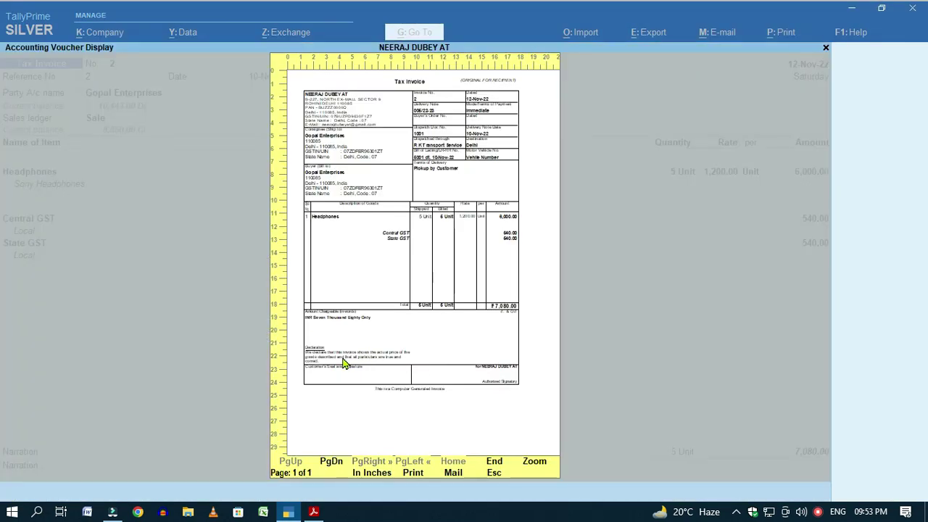
pyautogui.press('Escape')
# Set Show Bill-wise details to Yes in the invoice's print configuration.
pyautogui.click(361, 320)
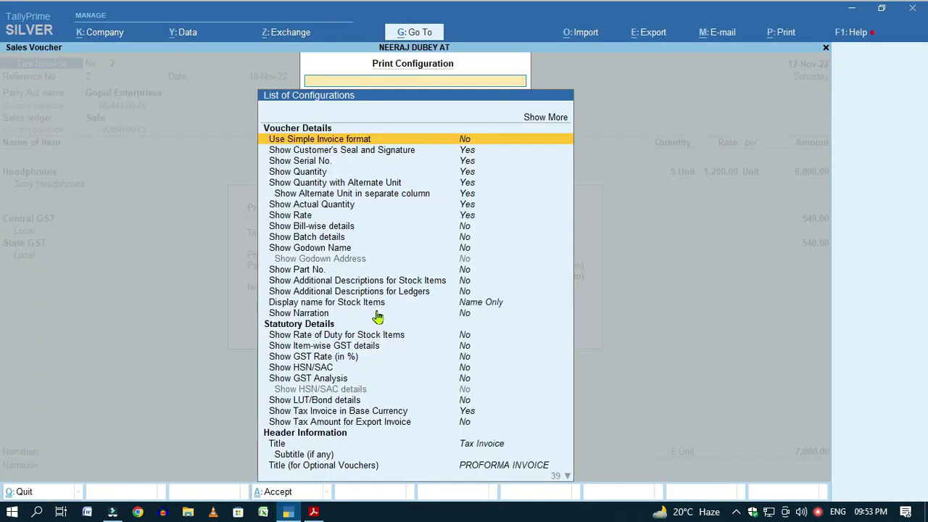
pyautogui.click(467, 228)
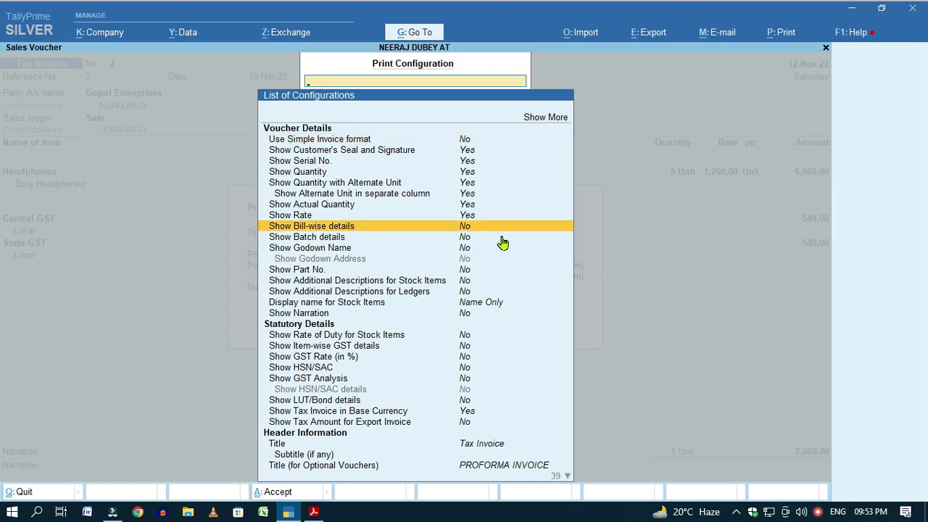
pyautogui.press('Return')
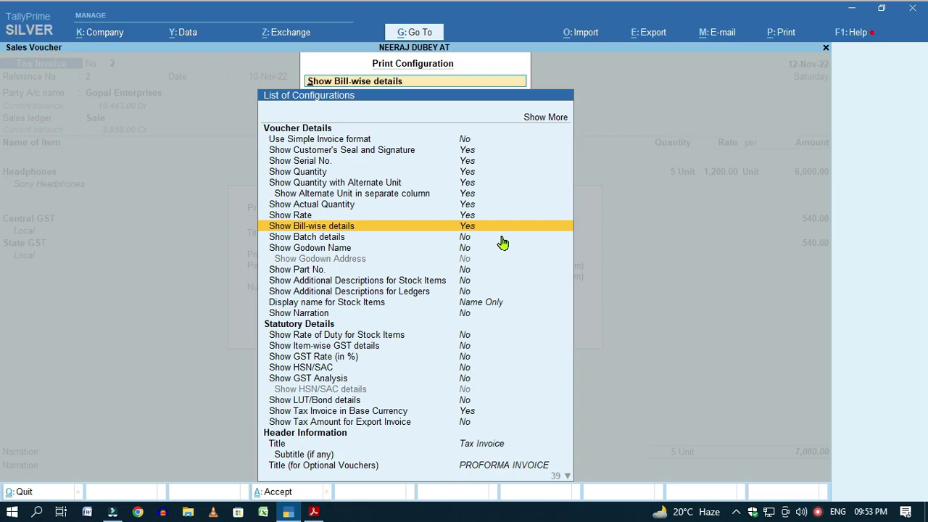
pyautogui.press('Escape')
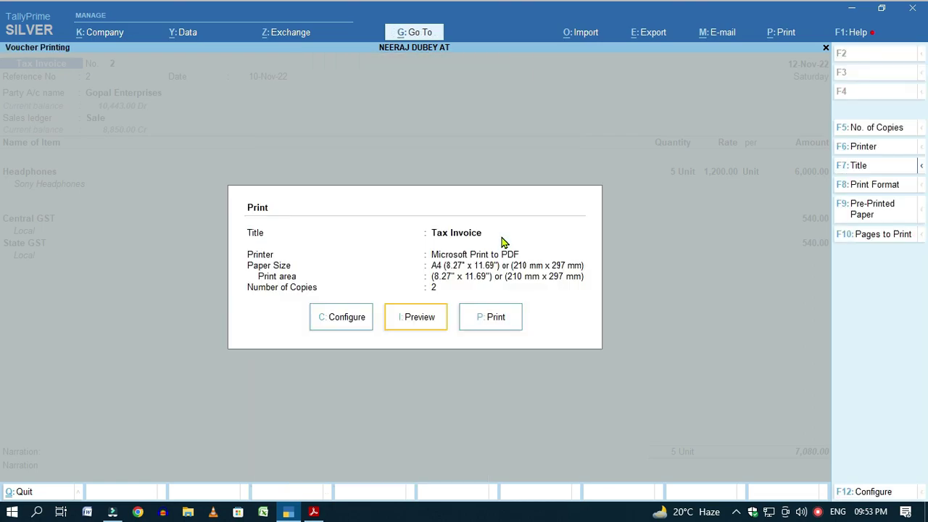
# Preview the invoice enlarged and check the Bill Details section below the tax lines.
pyautogui.press('i')
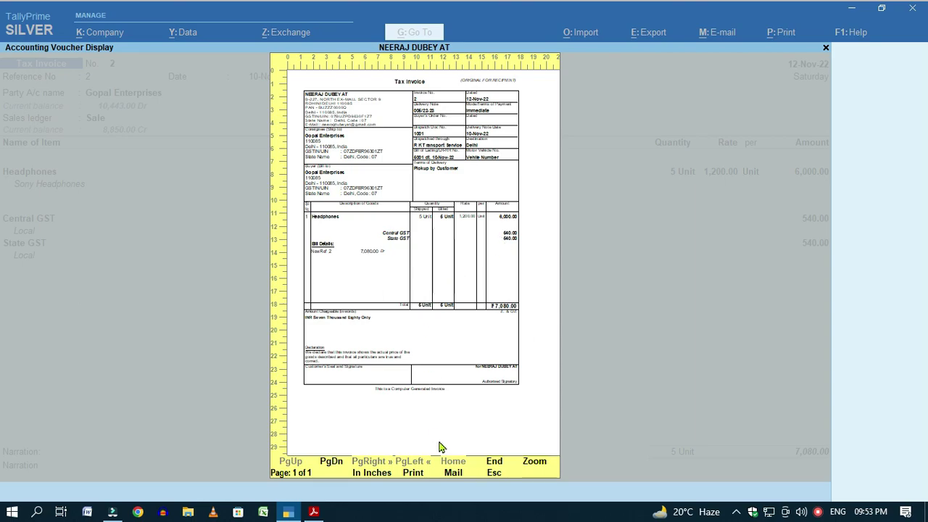
pyautogui.click(526, 473)
pyautogui.scroll(-1, 108, 417)
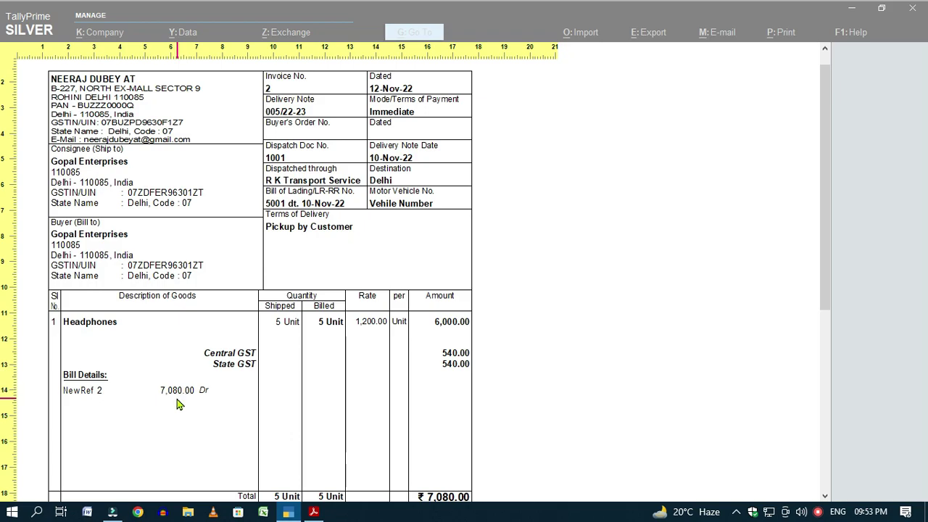
pyautogui.scroll(-1, 392, 424)
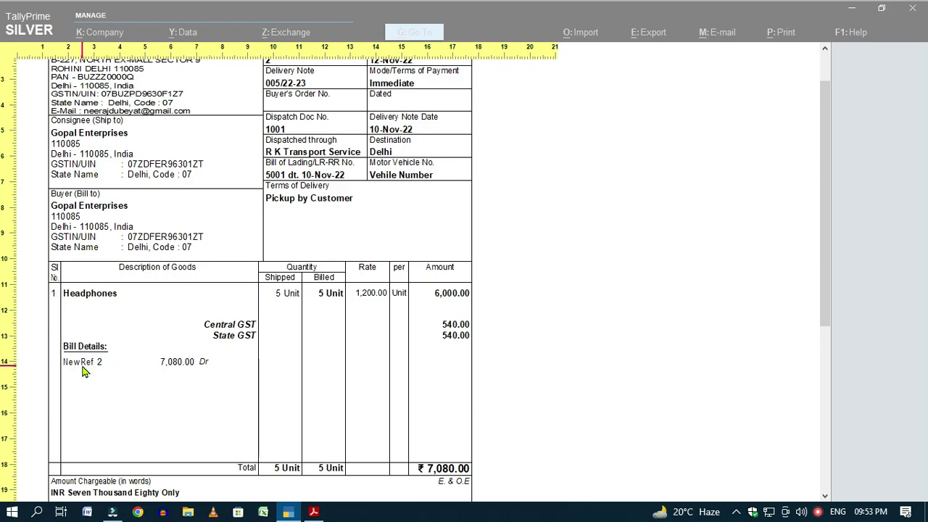
pyautogui.hotkey('alt', 'z')
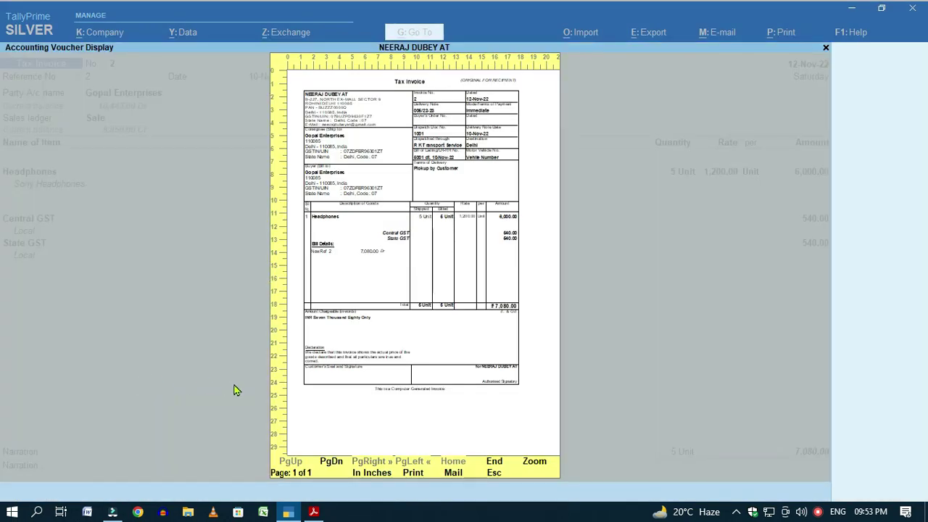
pyautogui.press('Escape')
# Set Show Batch details, Show Godown Name and Show Godown Address to Yes in the invoice's print configuration.
pyautogui.click(335, 324)
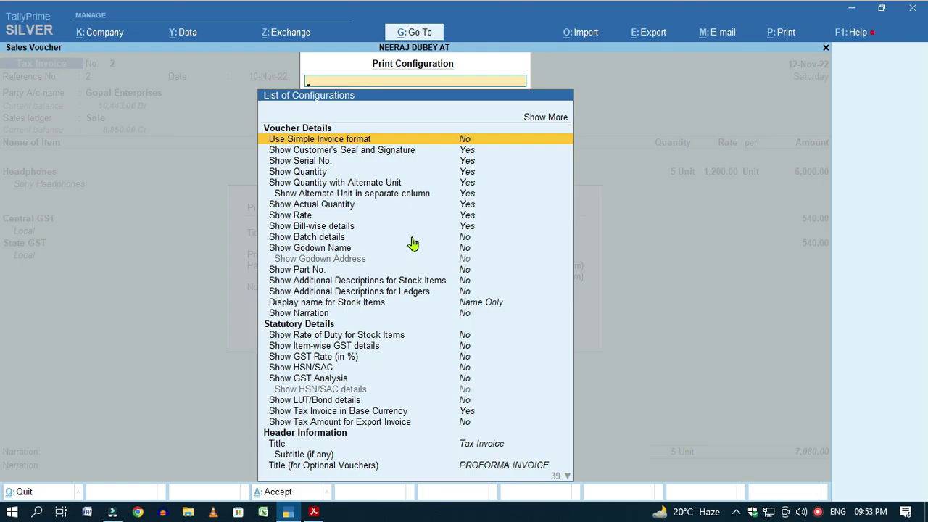
pyautogui.click(485, 242)
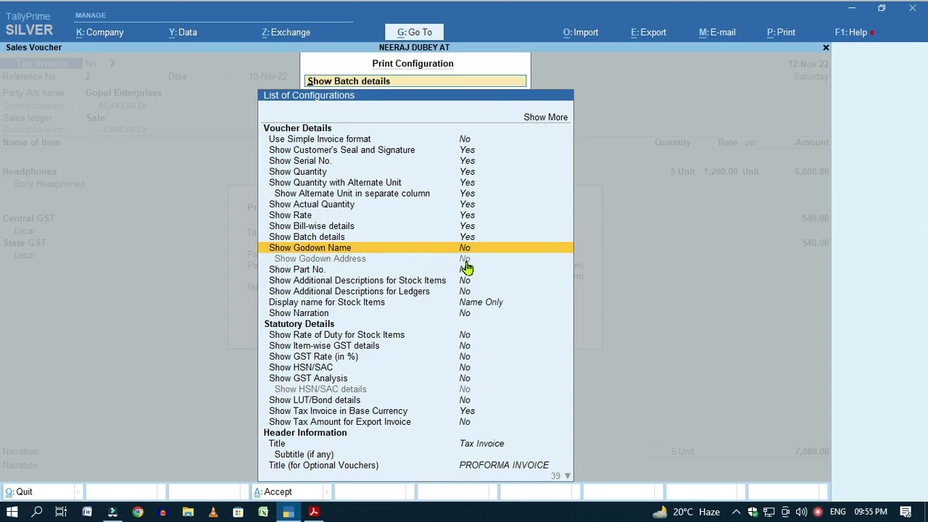
pyautogui.press('Return')
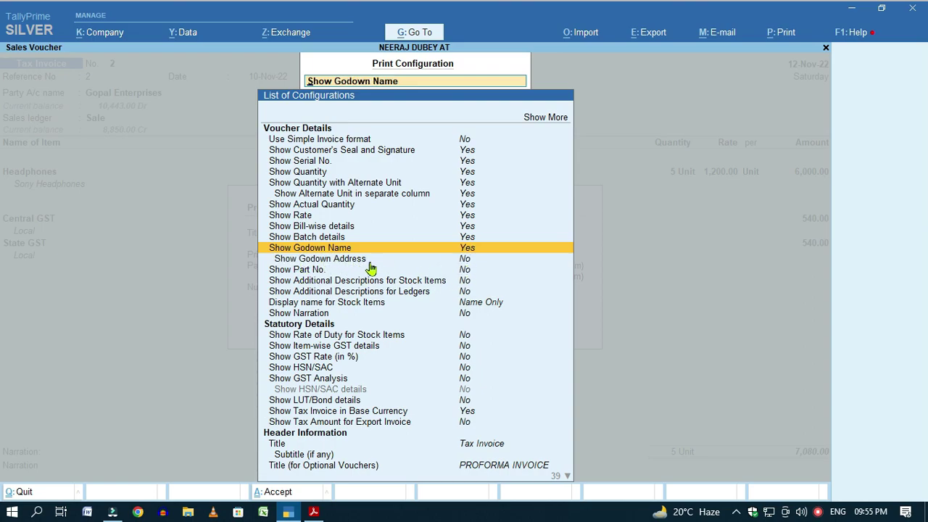
pyautogui.press('Down')
pyautogui.press('Return')
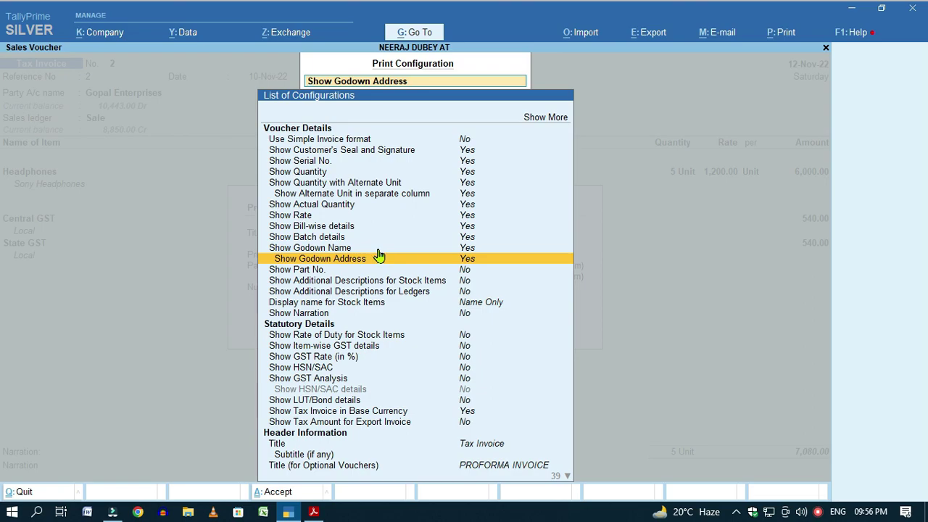
# Expand the list to show more configurations and set Show Part No. to Yes.
pyautogui.click(469, 270)
pyautogui.hotkey('ctrl', 'b')
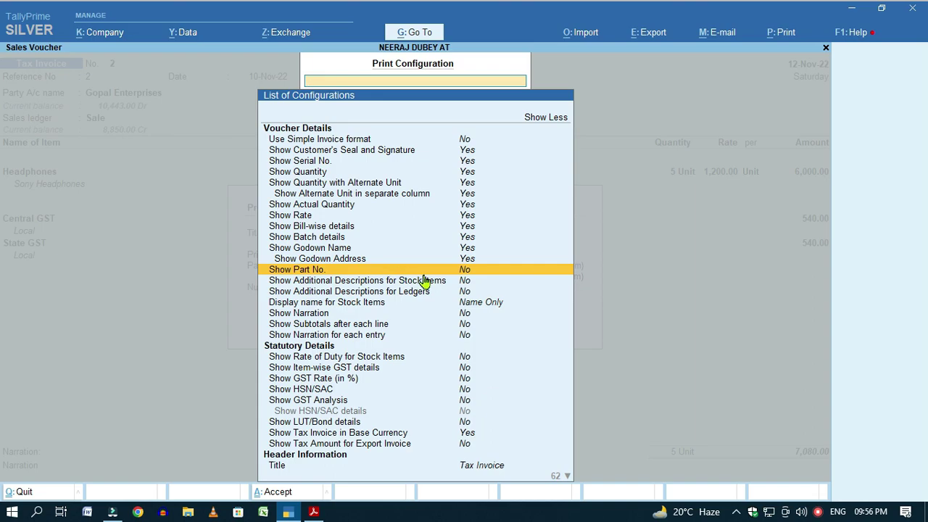
pyautogui.press('Return')
pyautogui.press('Escape')
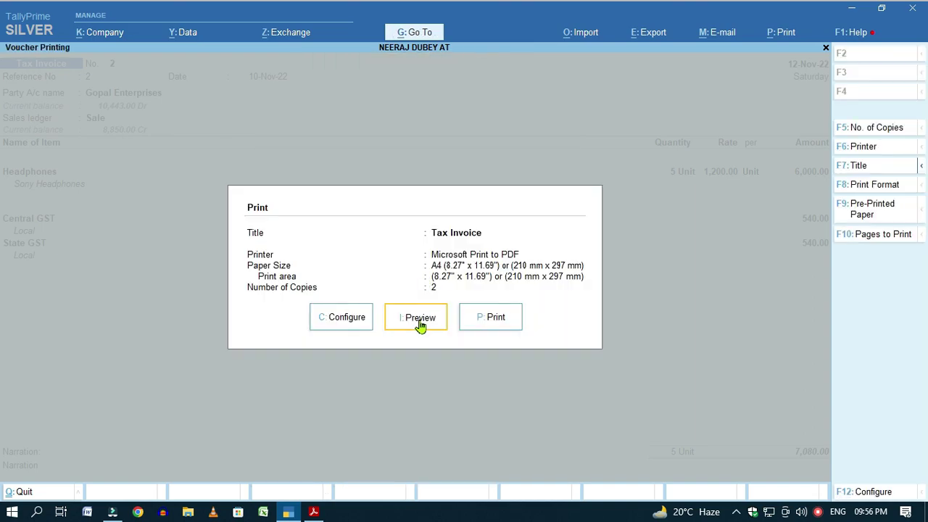
# Preview the invoice enlarged and check the Part No. column in the goods table.
pyautogui.click(421, 325)
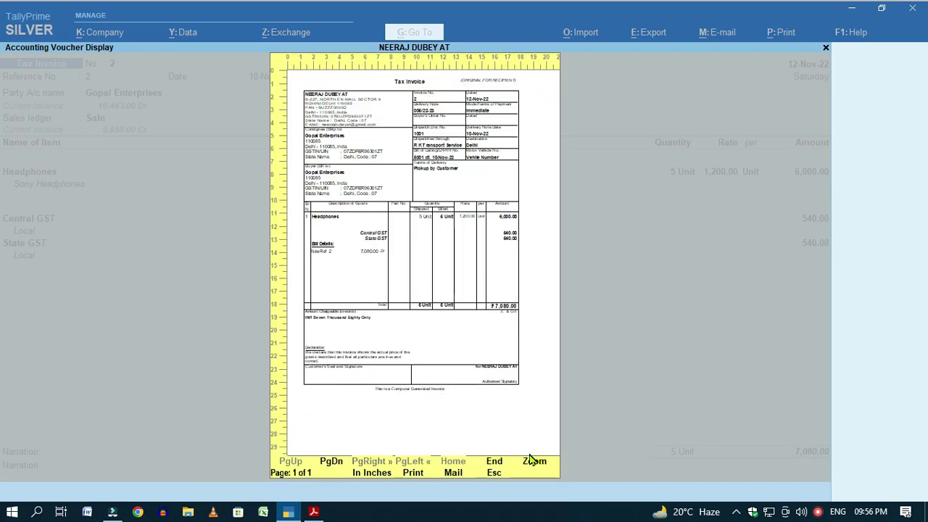
pyautogui.click(533, 461)
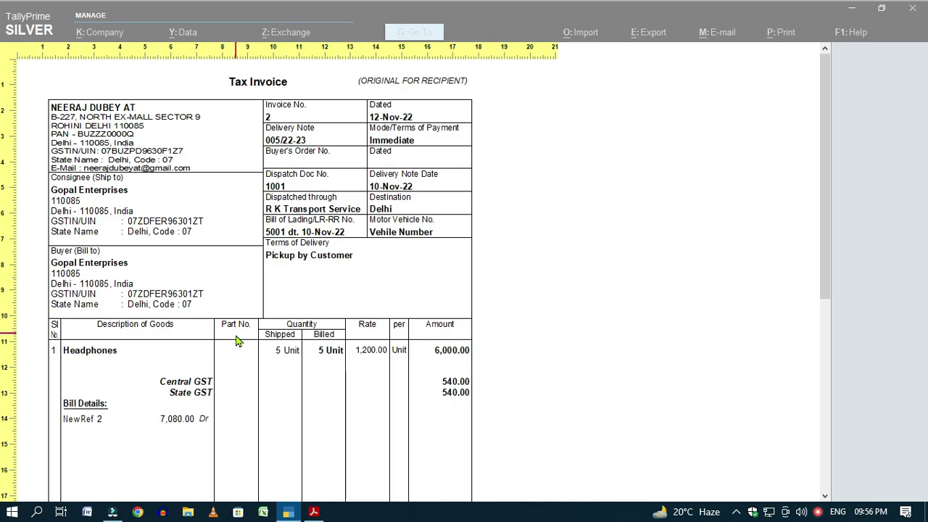
# Check the Part No. column down to the Total row in the enlarged preview, and close the preview.
pyautogui.scroll(-3, 237, 341)
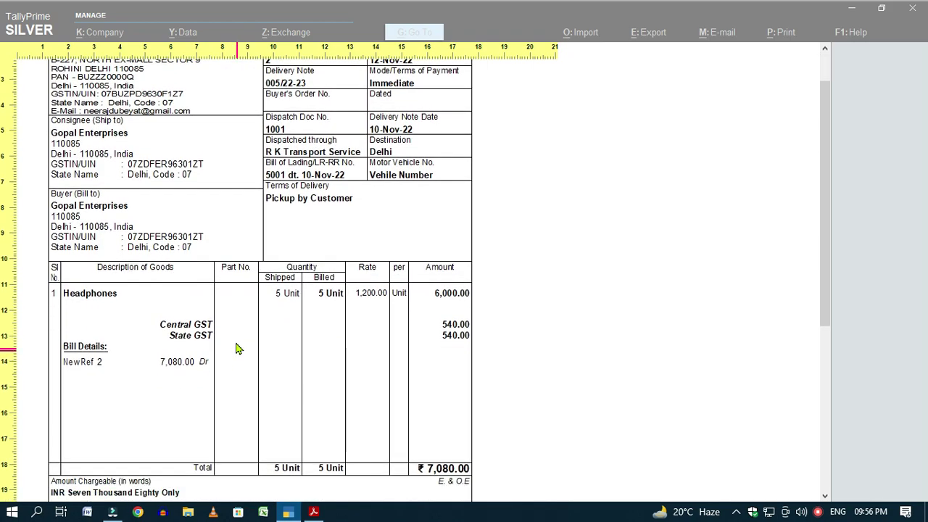
pyautogui.click(239, 287)
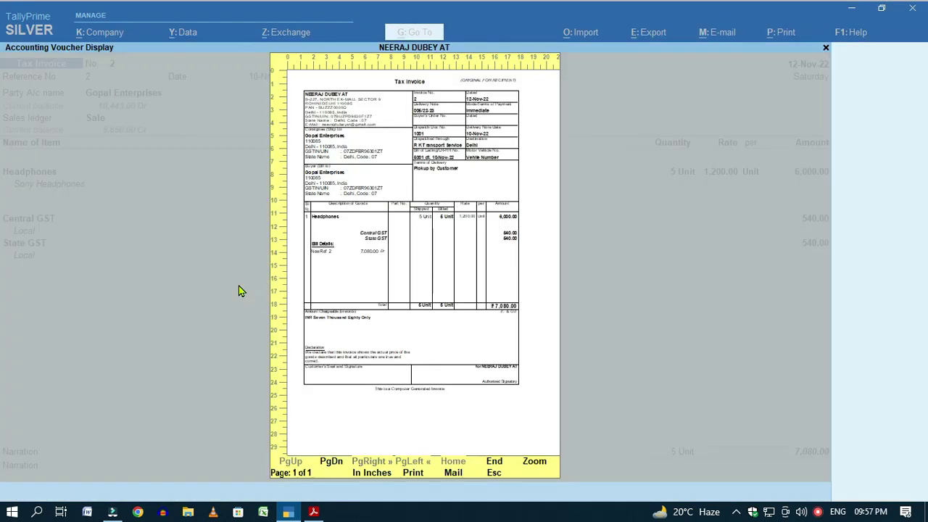
pyautogui.press('Escape')
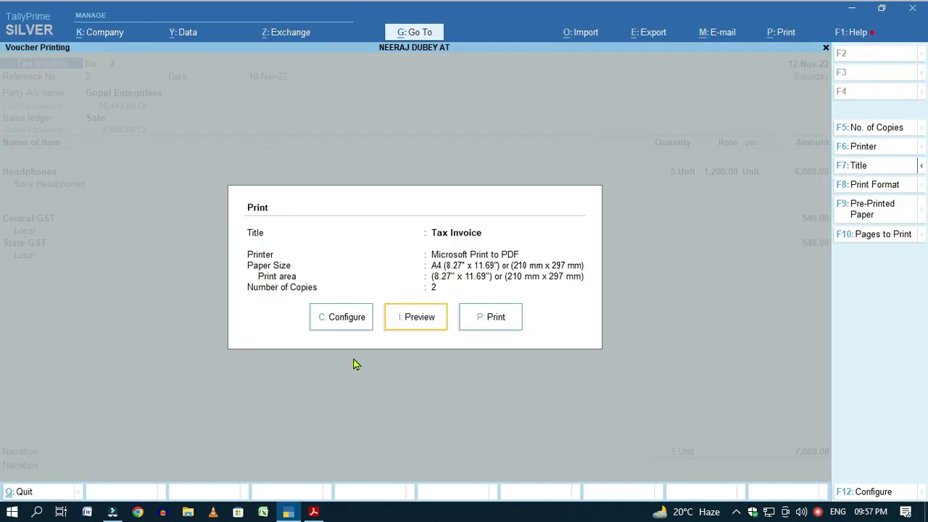
# Set Show Additional Descriptions for Stock Items to Yes in the invoice's print configuration.
pyautogui.click(341, 317)
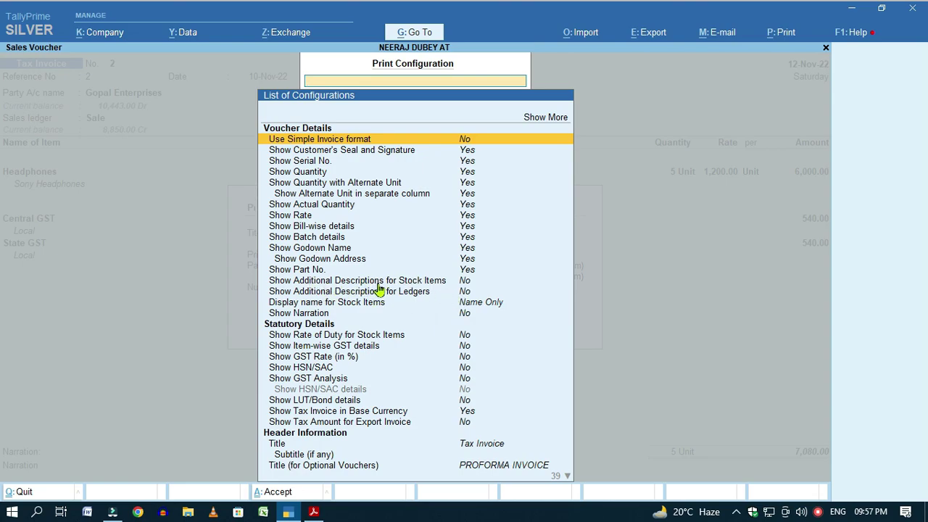
pyautogui.click(464, 283)
pyautogui.press('Return')
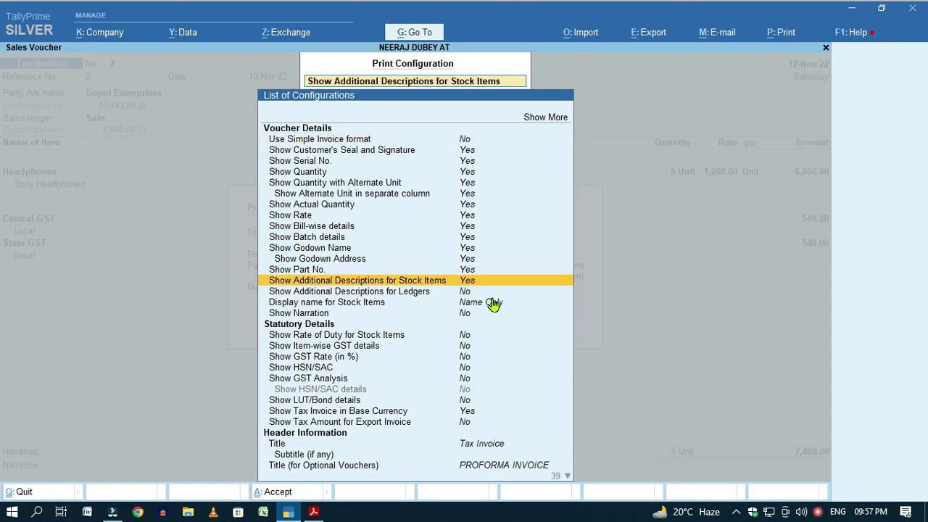
pyautogui.press('Escape')
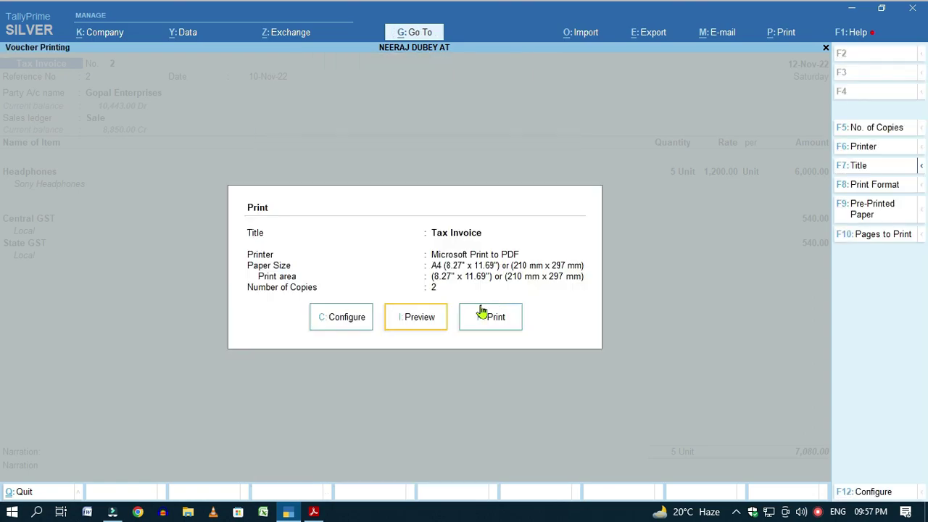
# Preview the invoice enlarged and check the additional description under the Headphones item.
pyautogui.click(420, 316)
pyautogui.click(533, 462)
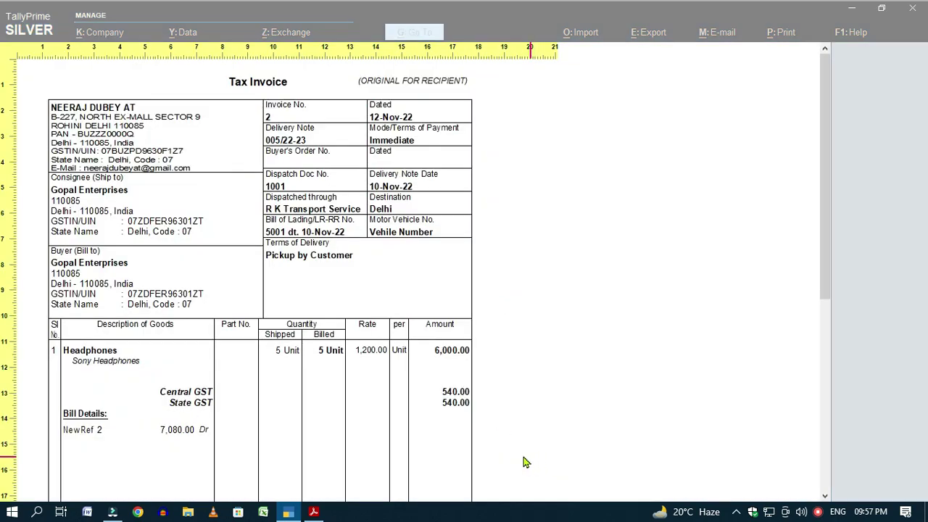
pyautogui.scroll(-1, 152, 406)
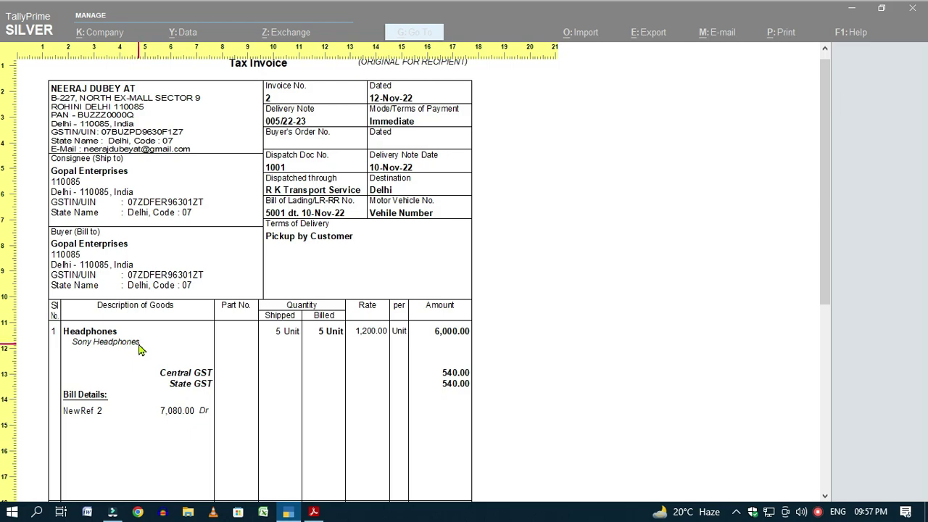
pyautogui.press('Escape')
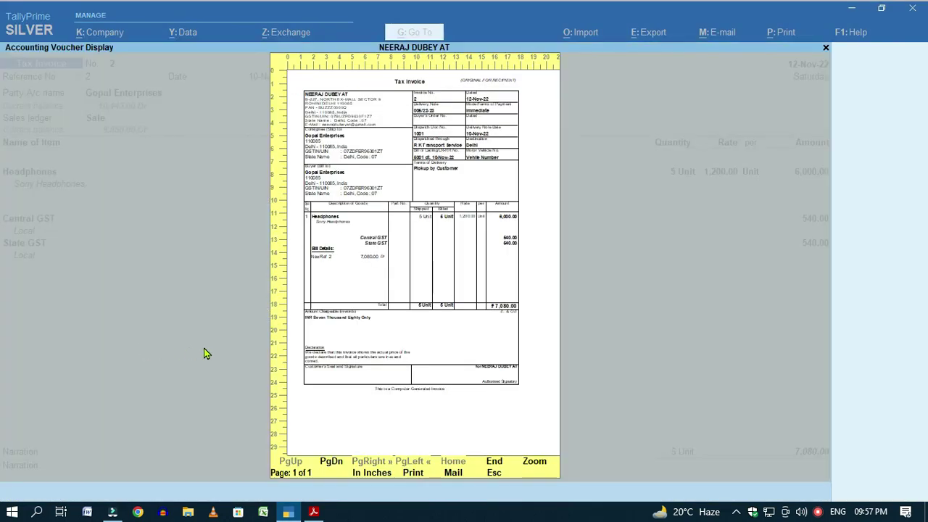
pyautogui.press('Escape')
# Set Show Additional Descriptions for Ledgers to Yes in the invoice's print configuration.
pyautogui.click(337, 322)
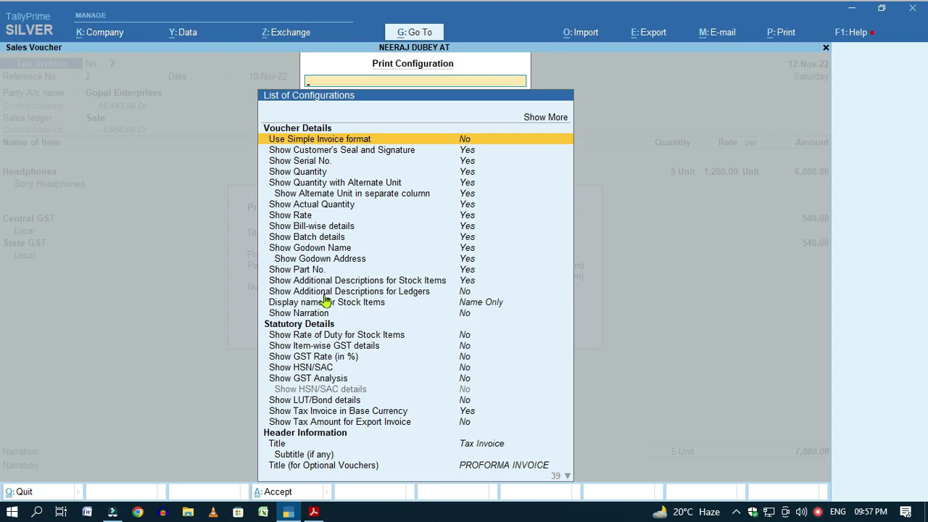
pyautogui.click(427, 300)
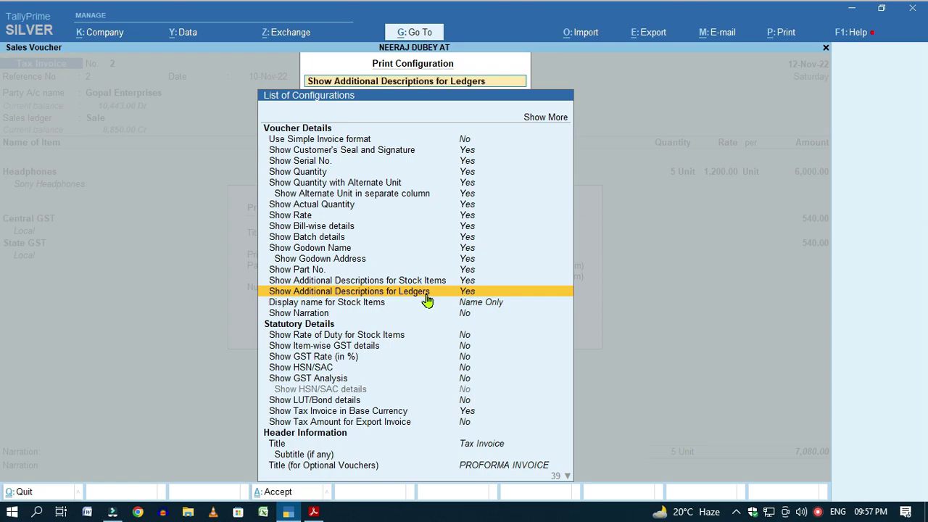
pyautogui.press('Escape')
pyautogui.click(337, 322)
pyautogui.press('Escape')
# Preview the invoice enlarged and check the ledger descriptions under the Central GST and State GST lines.
pyautogui.click(416, 317)
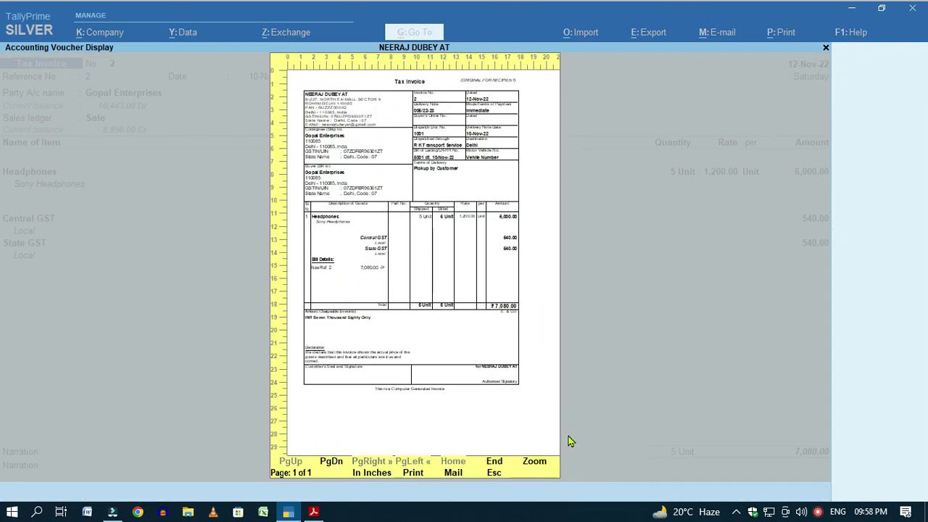
pyautogui.click(536, 467)
pyautogui.scroll(-1, 124, 408)
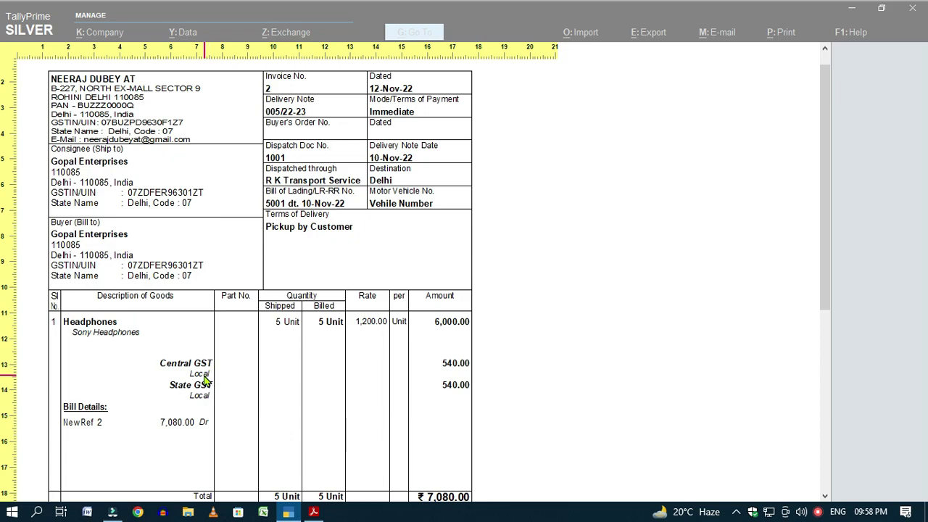
pyautogui.press('Escape')
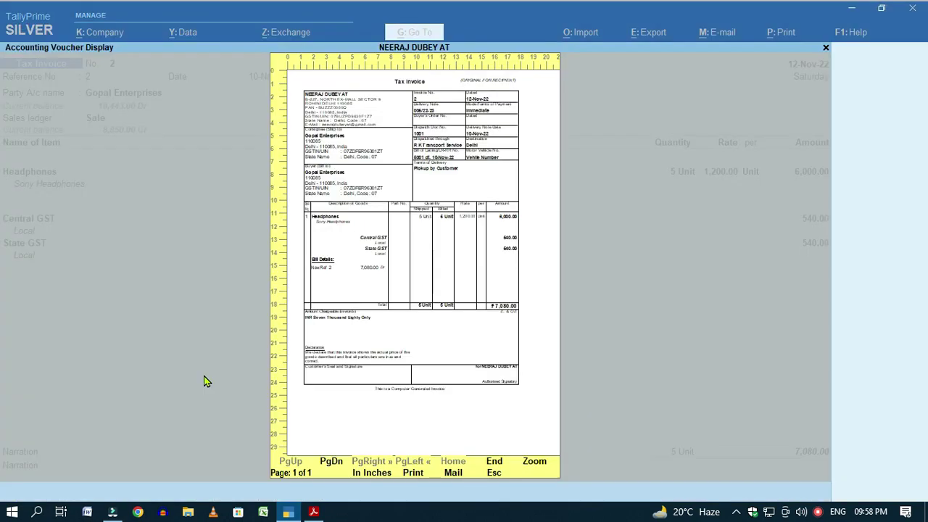
pyautogui.press('Escape')
# Set Show Narration to Yes in the invoice's print configuration and accept it.
pyautogui.click(327, 324)
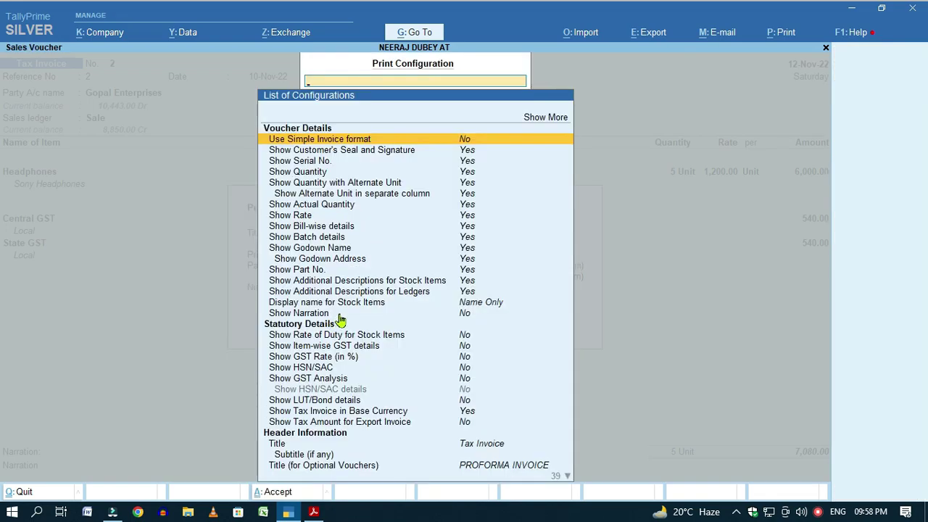
pyautogui.click(327, 302)
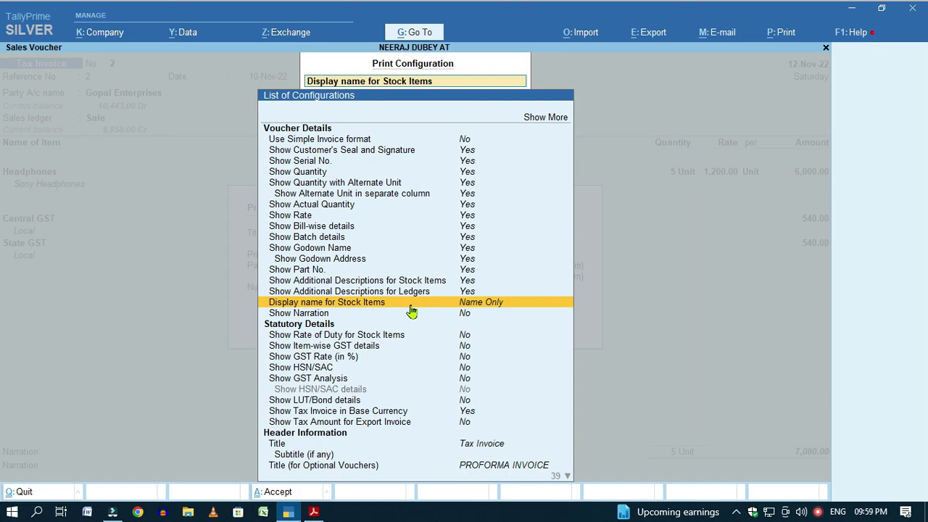
pyautogui.click(467, 316)
pyautogui.press('Return')
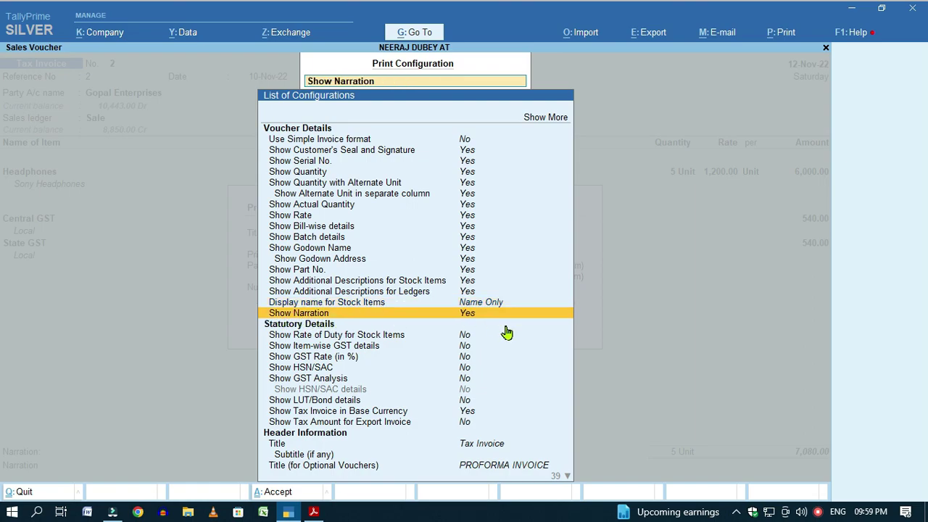
pyautogui.hotkey('ctrl', 'a')
# Preview the invoice enlarged, check the Remarks above the Declaration, and return to the voucher to compare its Narration field.
pyautogui.click(419, 320)
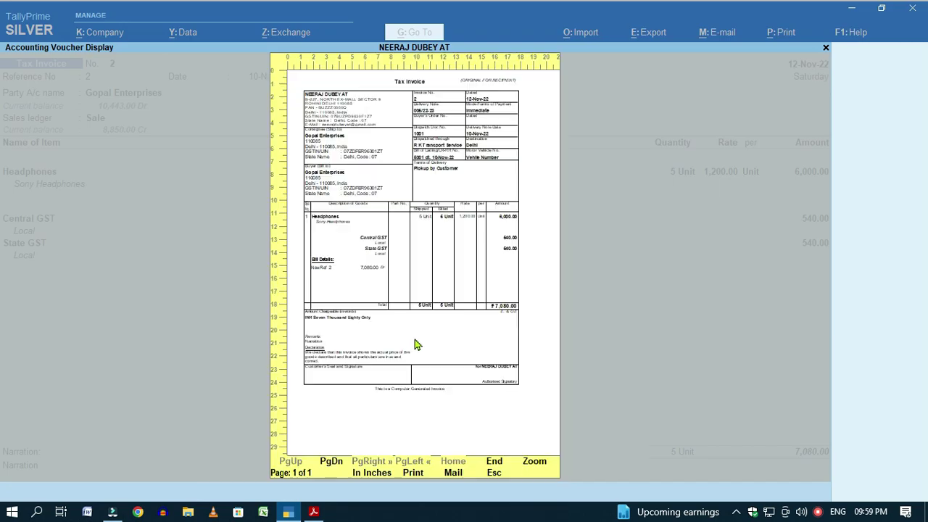
pyautogui.click(534, 462)
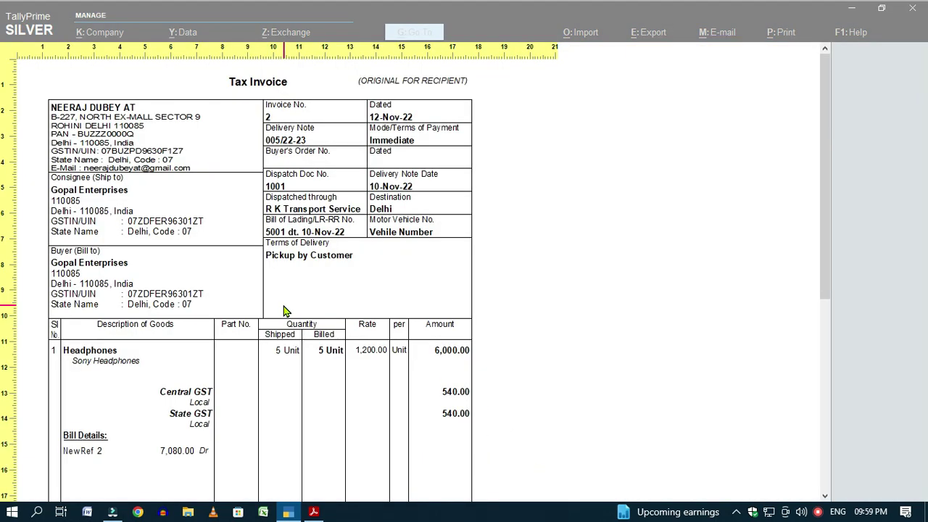
pyautogui.scroll(-5, 254, 329)
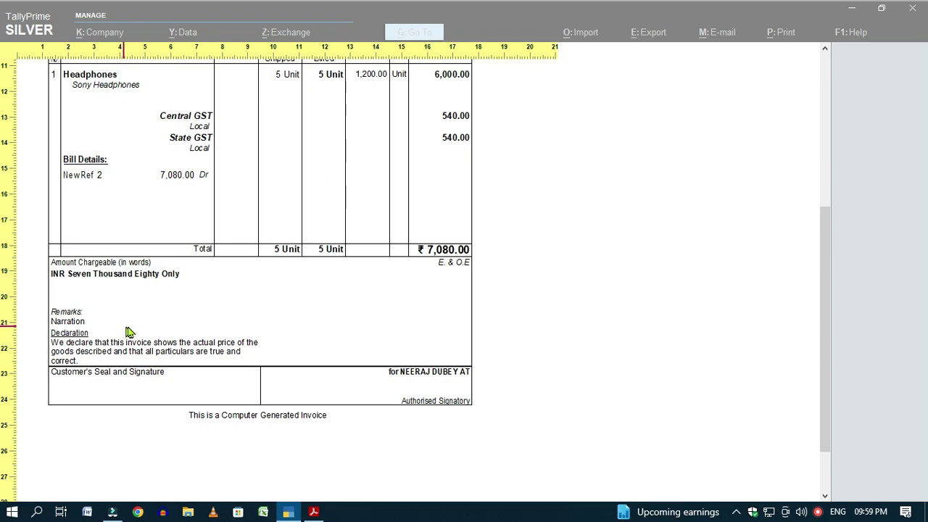
pyautogui.press('Escape')
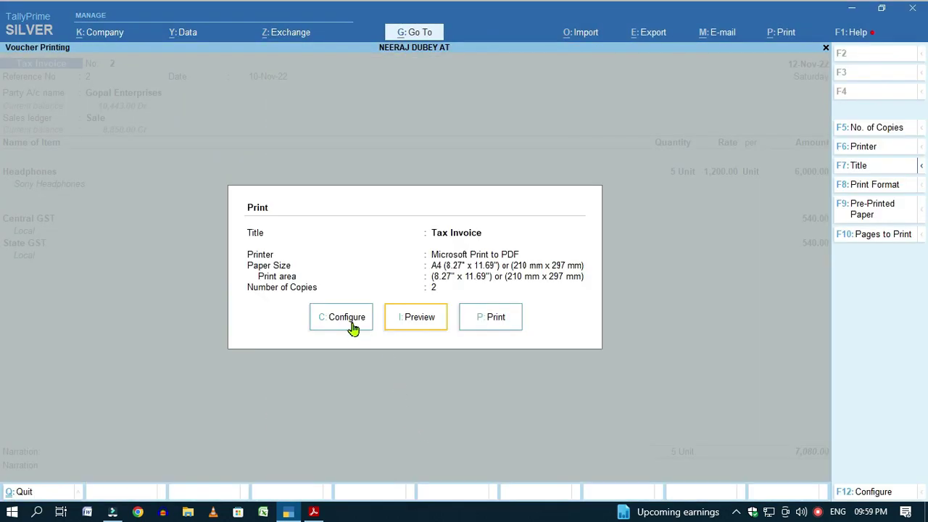
pyautogui.press('Escape')
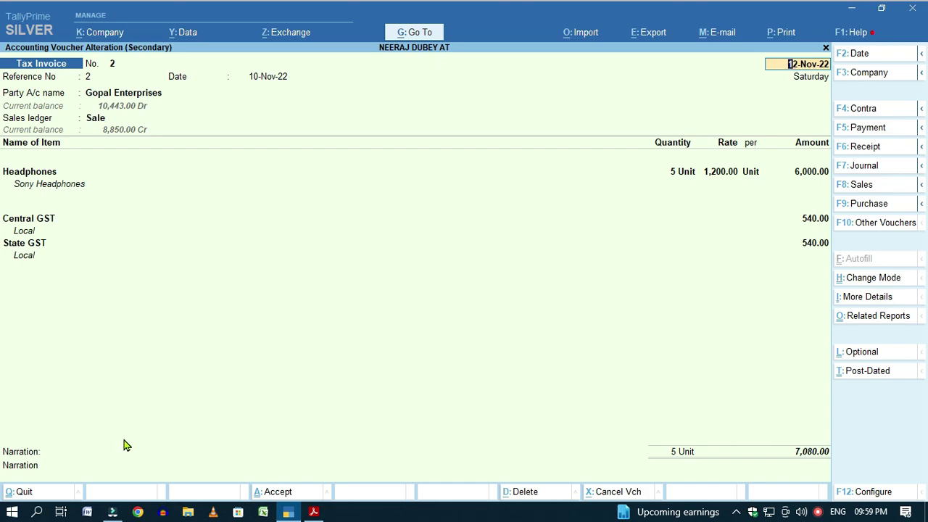
# Reopen the voucher's print configuration, set Show Item-wise GST details to Yes under Statutory Details, and accept it.
pyautogui.hotkey('ctrl', 'p')
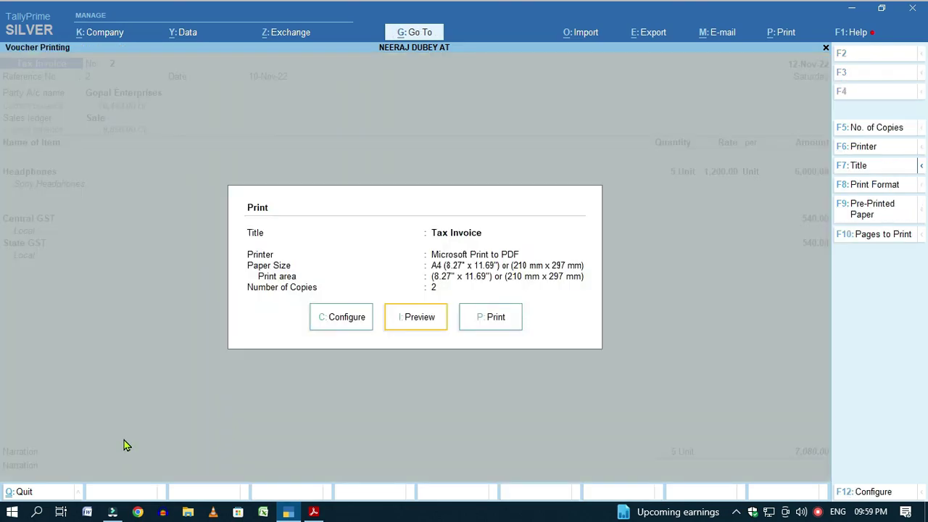
pyautogui.click(345, 318)
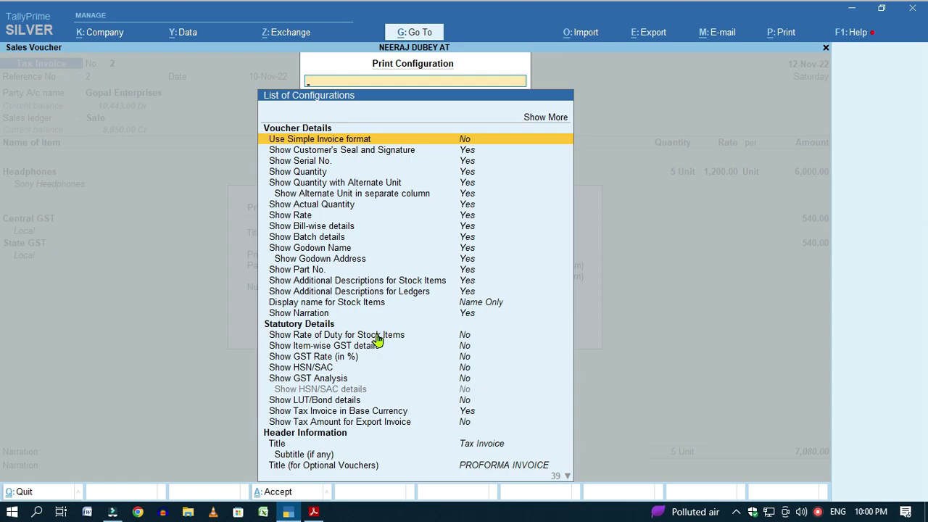
pyautogui.press('Down')
pyautogui.press('Down')
pyautogui.press('Down')
pyautogui.press('Down')
pyautogui.press('Down')
pyautogui.press('Down')
pyautogui.press('Down')
pyautogui.press('Down')
pyautogui.press('Down')
pyautogui.press('Down')
pyautogui.press('Down')
pyautogui.press('Down')
pyautogui.press('Down')
pyautogui.press('Down')
pyautogui.press('Down')
pyautogui.press('Down')
pyautogui.press('Down')
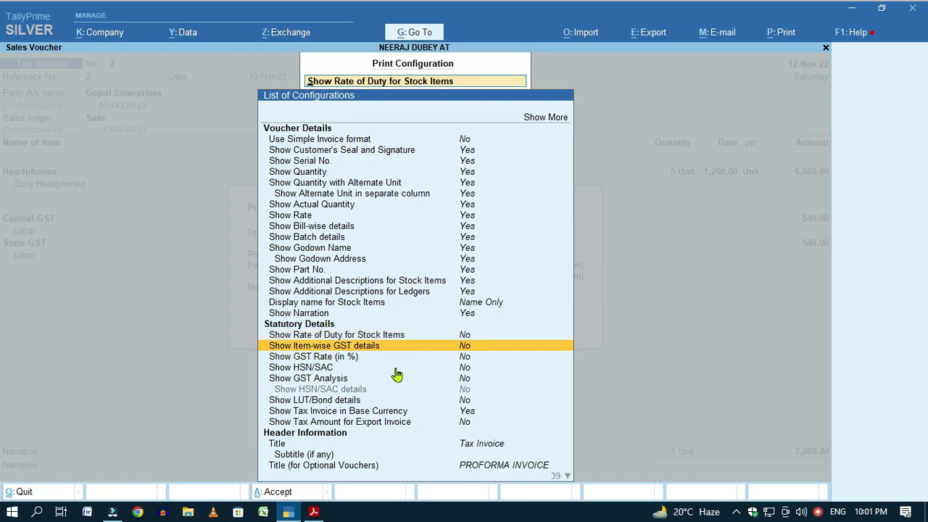
pyautogui.press('Return')
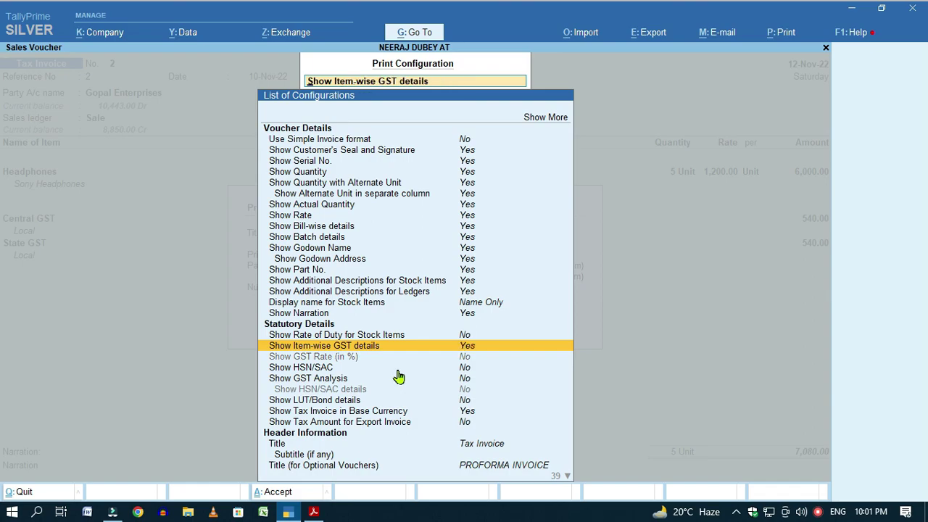
pyautogui.hotkey('ctrl', 'a')
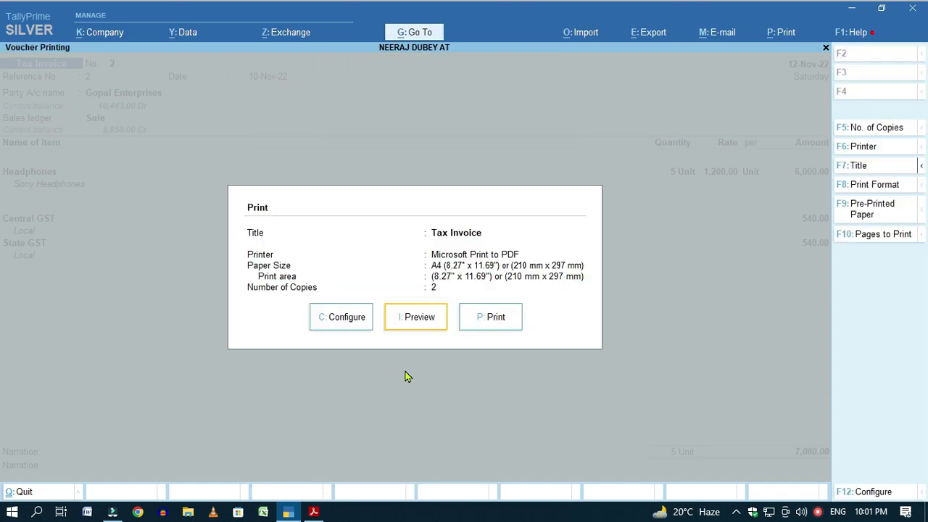
# Preview the invoice enlarged and check the Taxable Value, Central Tax, State Tax and Total Amount columns.
pyautogui.click(419, 316)
pyautogui.click(445, 374)
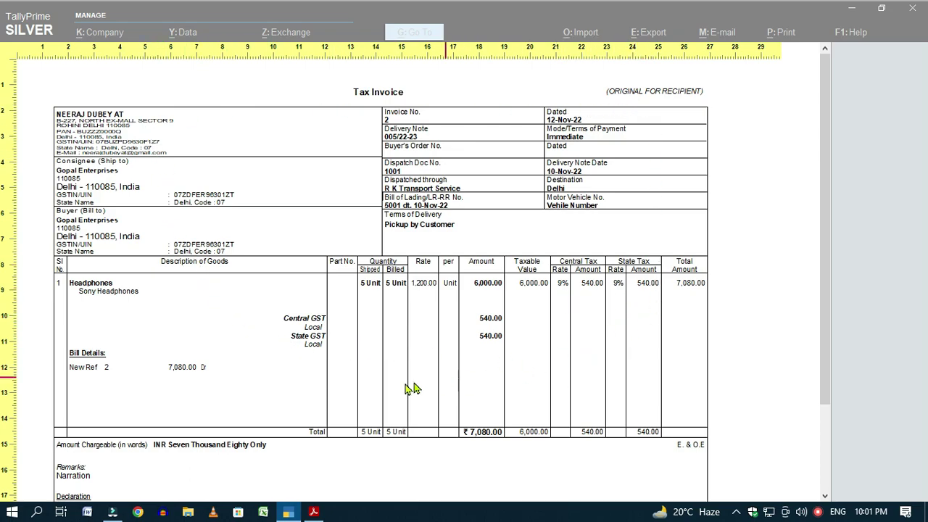
pyautogui.click(577, 298)
pyautogui.click(602, 474)
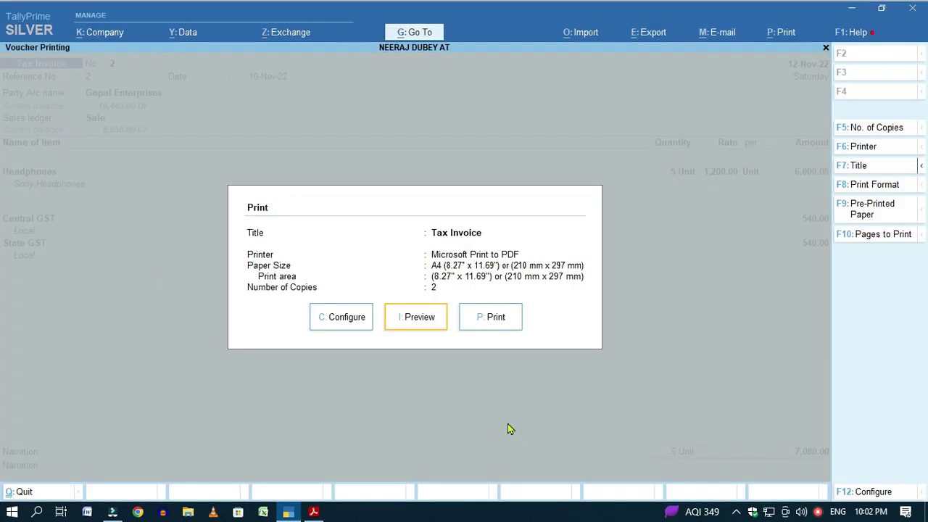
# Set Show Item-wise GST details to No and Show GST Rate (in %) to Yes in the print configuration.
pyautogui.click(353, 321)
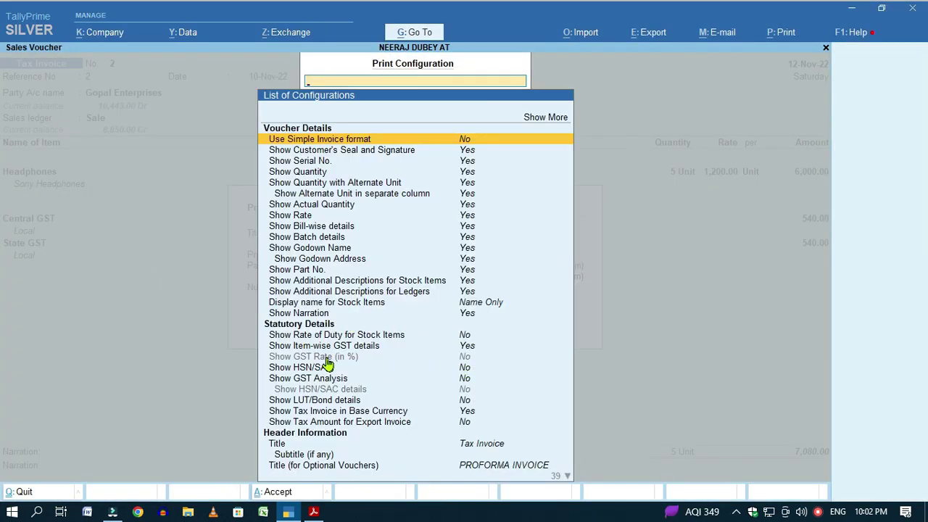
pyautogui.click(467, 347)
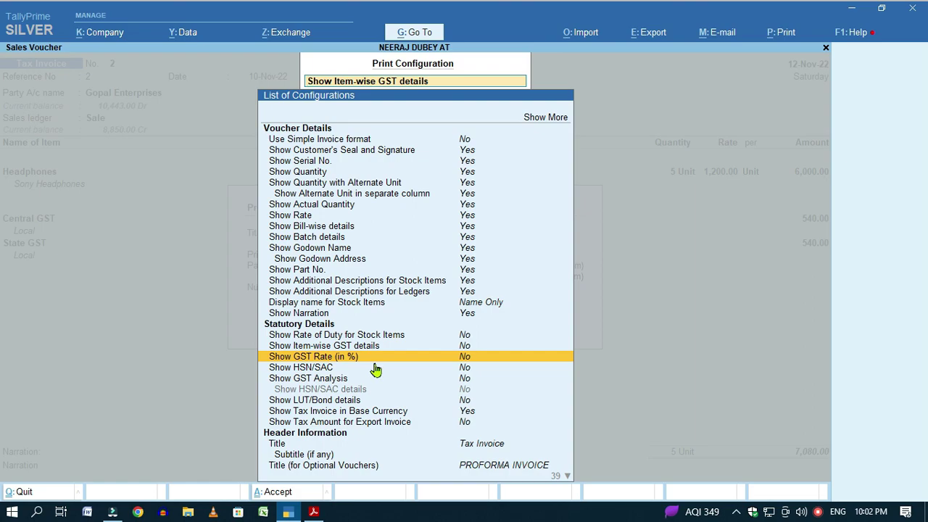
pyautogui.press('Return')
pyautogui.press('Escape')
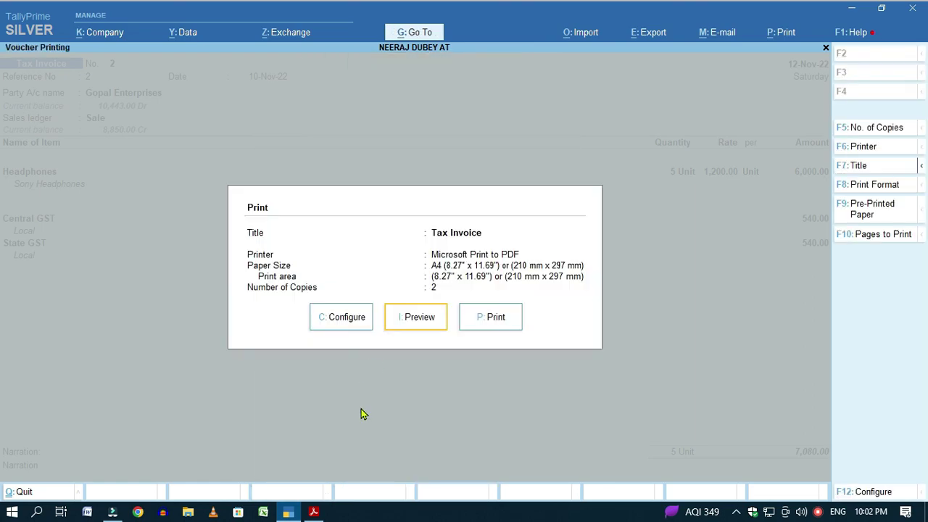
# Preview the invoice enlarged, check the GST Rate column in the goods table, and close the preview.
pyautogui.click(417, 320)
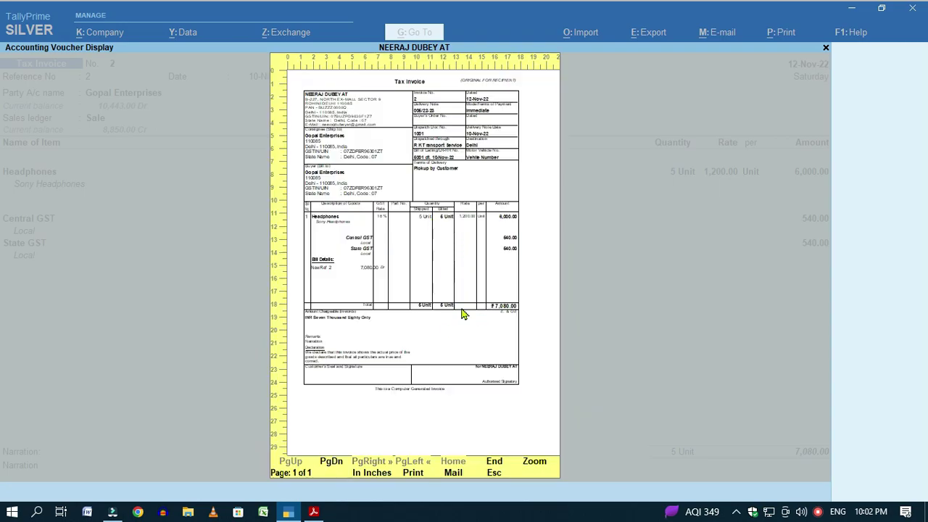
pyautogui.click(535, 466)
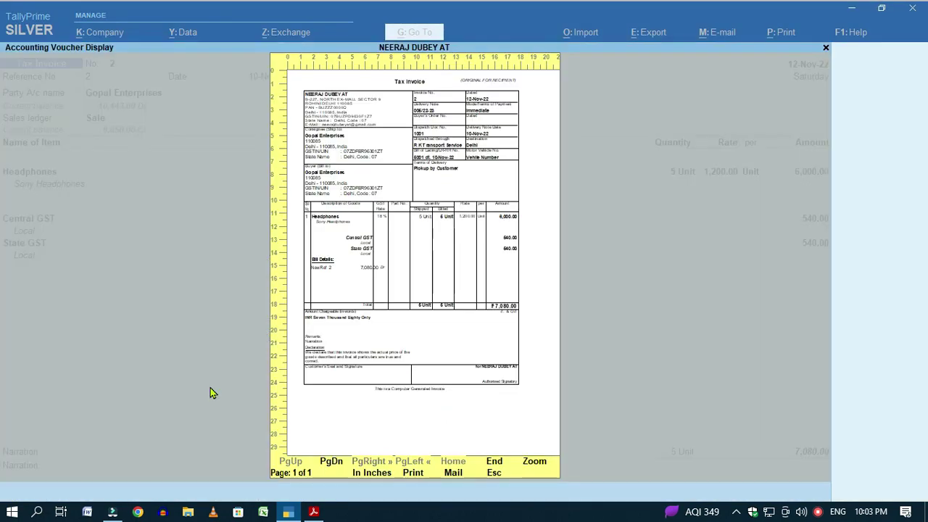
pyautogui.click(209, 388)
pyautogui.press('Escape')
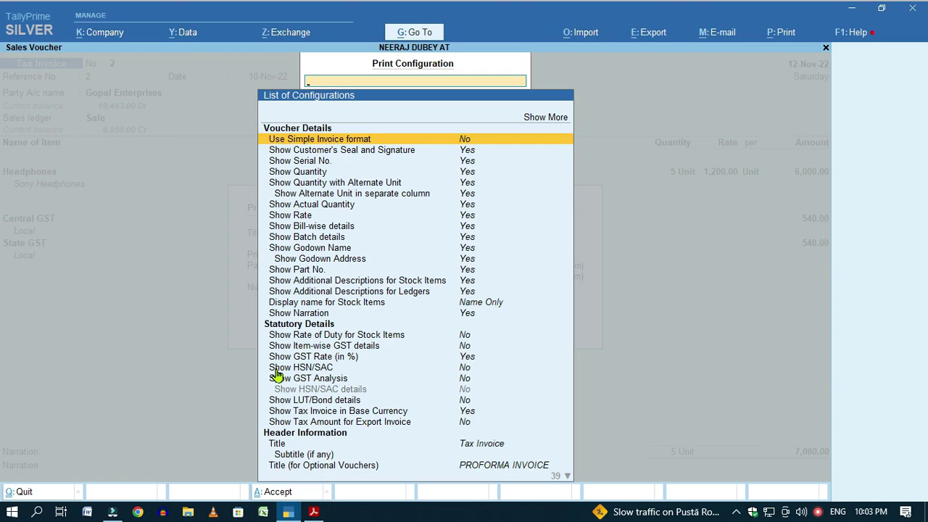
# Set Show HSN/SAC to Yes under Statutory Details and return to the print dialog.
pyautogui.click(464, 371)
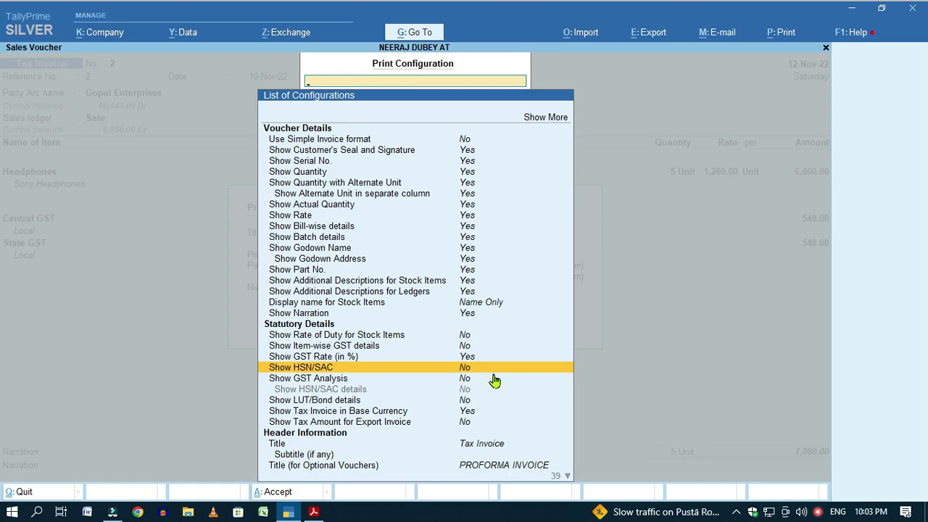
pyautogui.press('Return')
pyautogui.press('Escape')
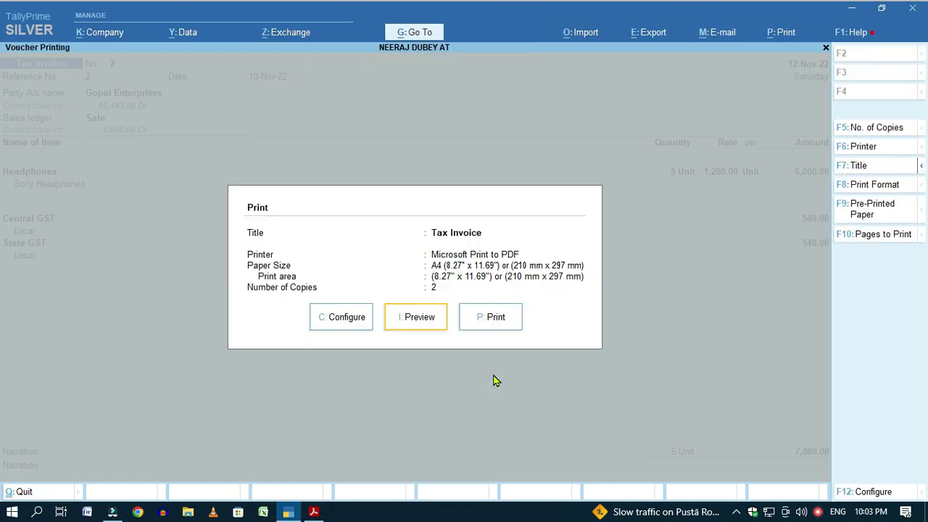
# Preview the invoice enlarged, check the HSN/SAC column in the goods table, and close the preview.
pyautogui.click(425, 325)
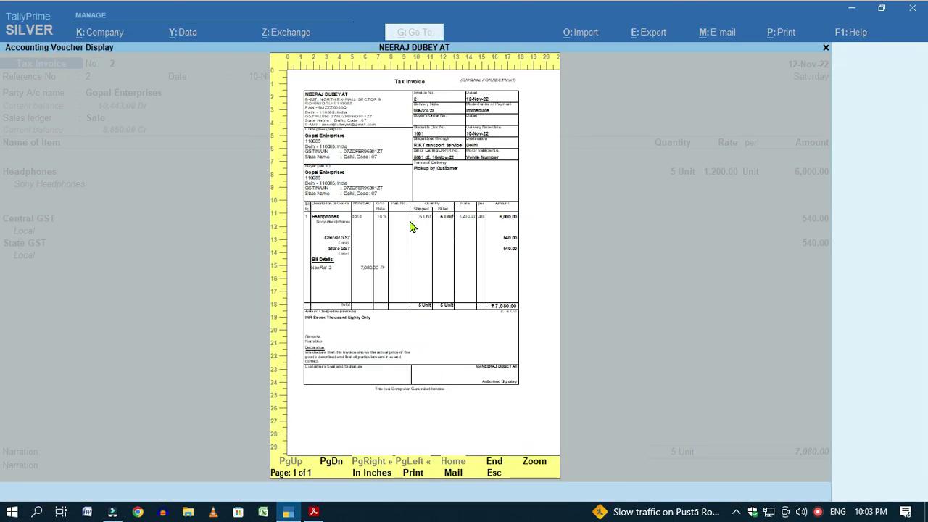
pyautogui.click(528, 461)
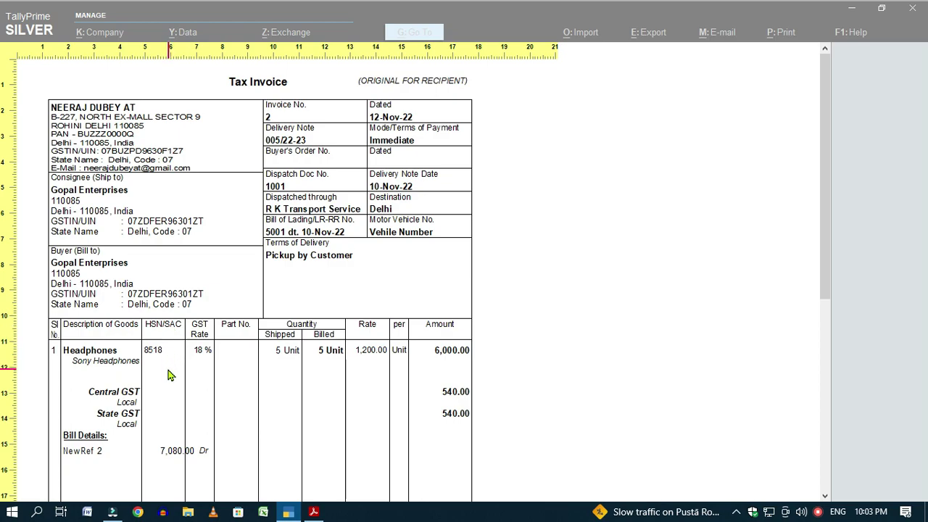
pyautogui.scroll(-1, 165, 371)
pyautogui.press('Escape')
# Reopen the full print configuration, set Show GST Analysis and its Show HSN/SAC details to Yes, and accept it.
pyautogui.click(324, 319)
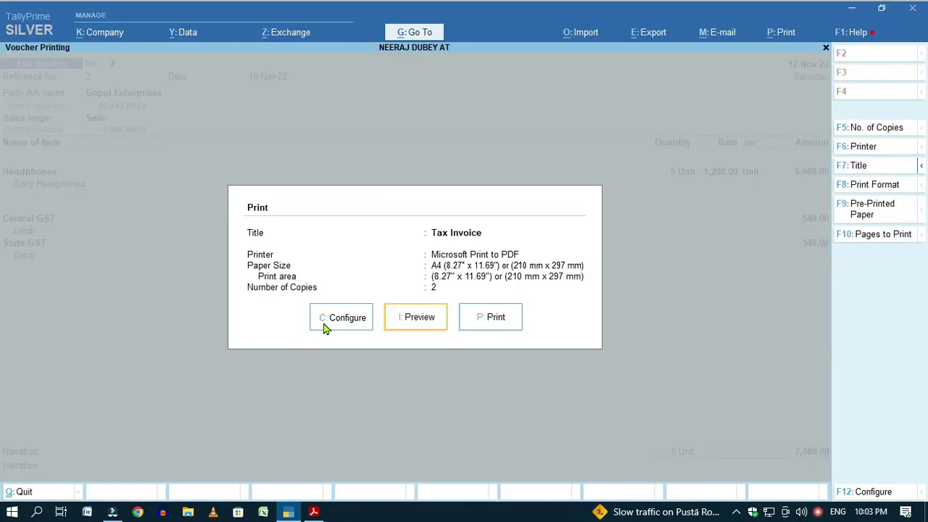
pyautogui.hotkey('ctrl', 'b')
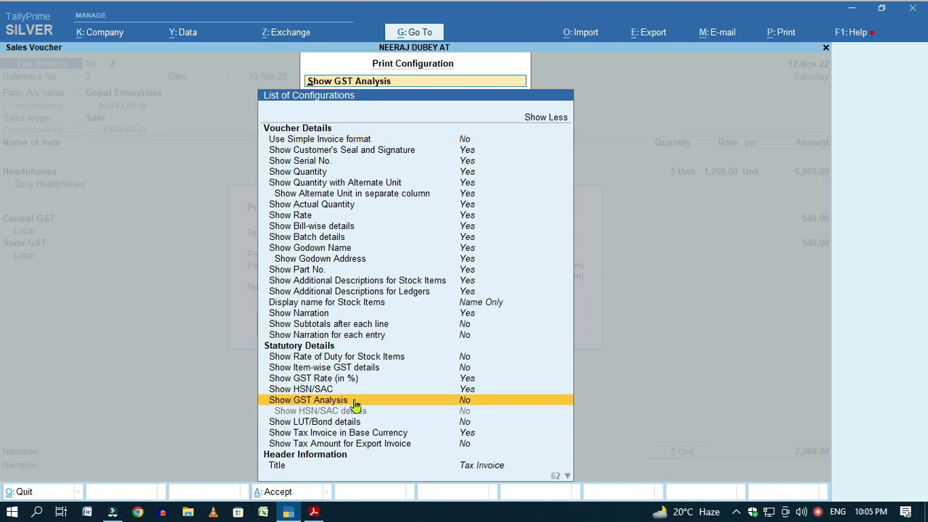
pyautogui.click(505, 403)
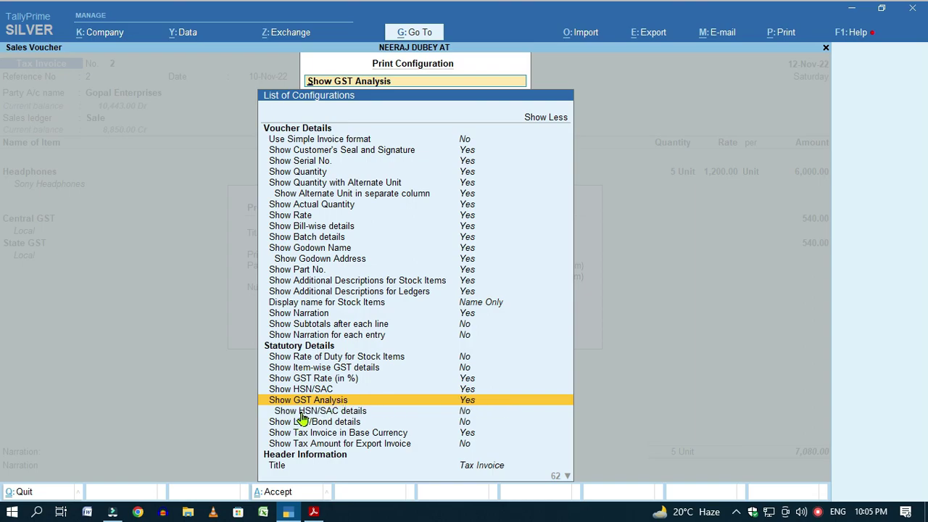
pyautogui.click(464, 414)
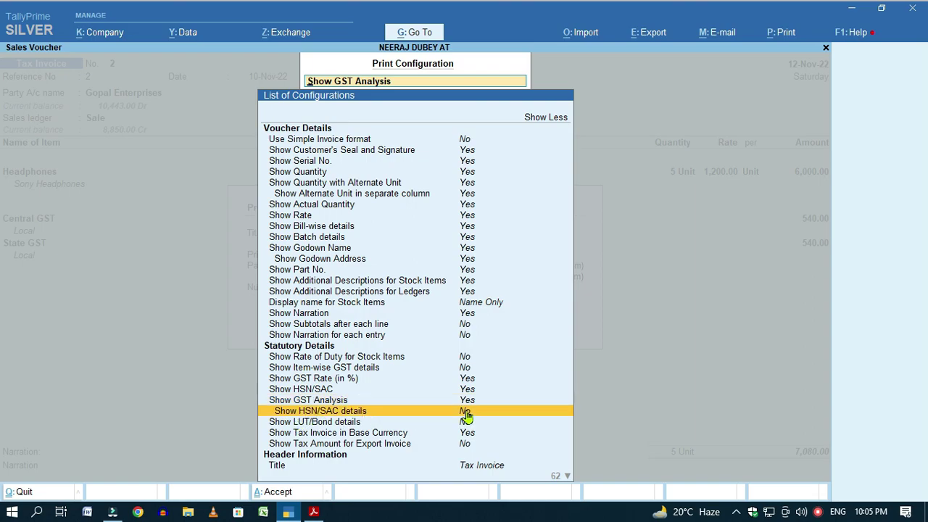
pyautogui.click(465, 413)
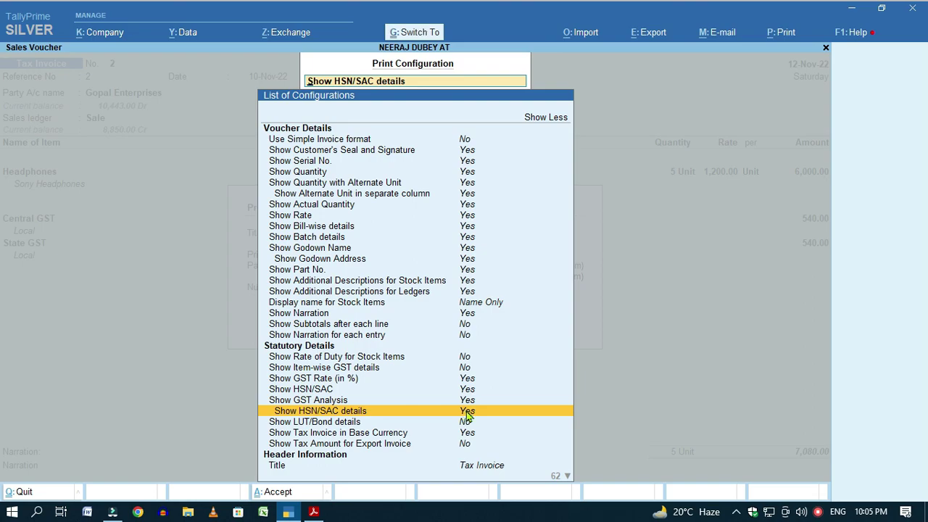
pyautogui.hotkey('ctrl', 'a')
# Preview the invoice, check the HSN/SAC tax analysis table below the amount in words, and close the preview.
pyautogui.press('i')
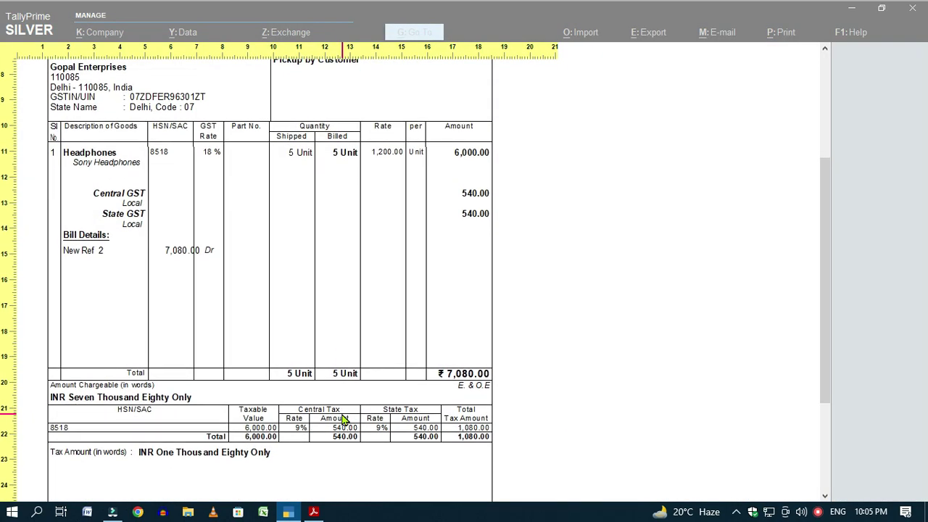
pyautogui.scroll(-1, 435, 435)
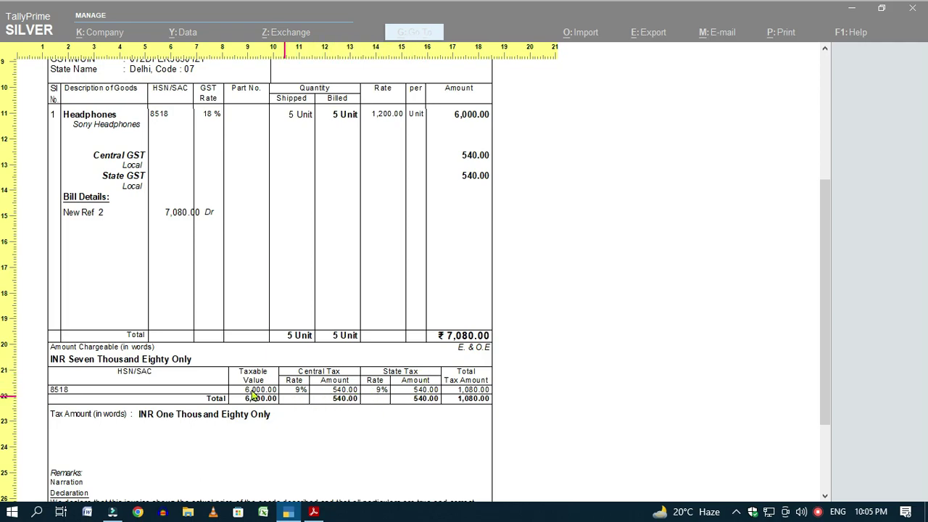
pyautogui.scroll(1, 320, 389)
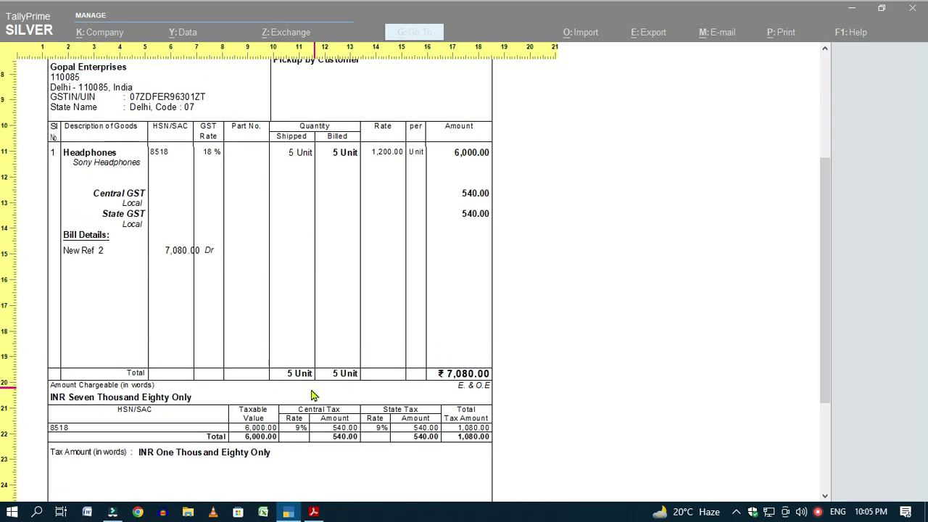
pyautogui.press('Escape')
pyautogui.press('Escape')
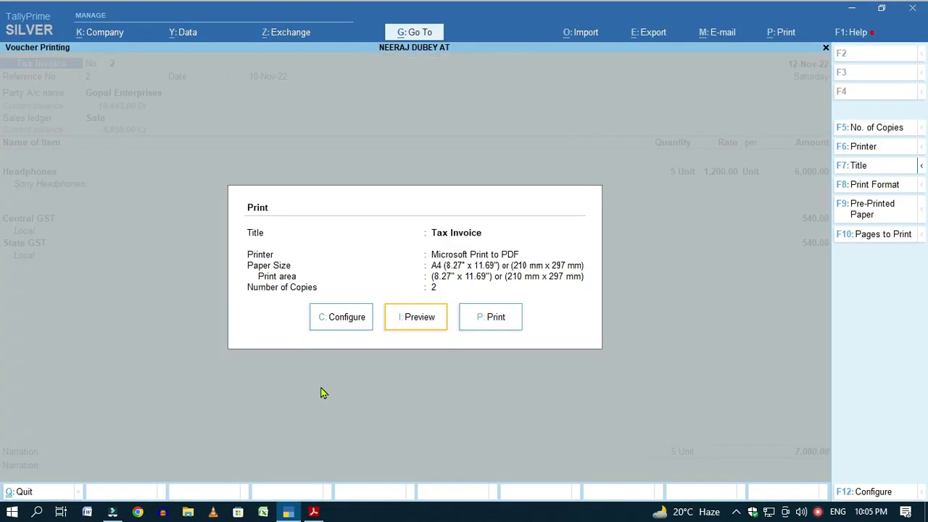
# Reopen the print configuration and review the LUT/Bond details, Tax Invoice in Base Currency and Tax Amount for Export Invoice settings.
pyautogui.click(334, 319)
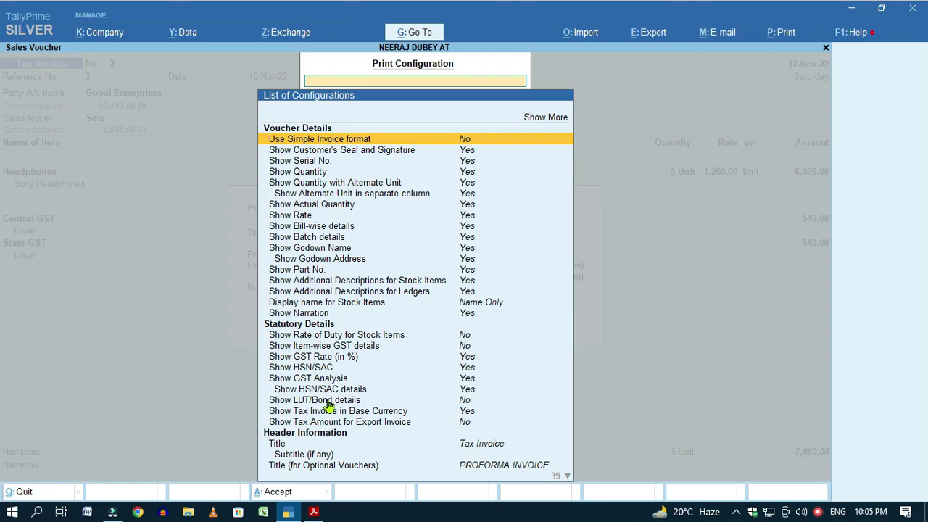
pyautogui.click(501, 401)
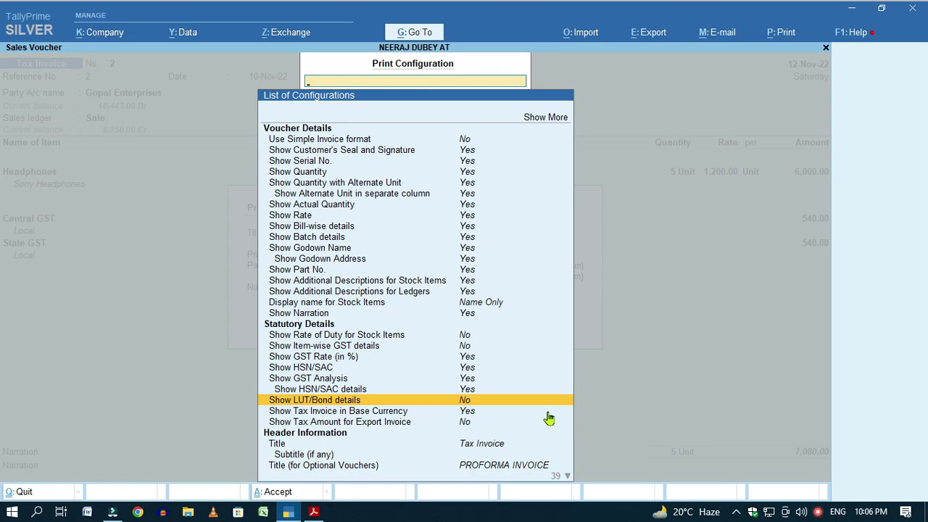
pyautogui.click(473, 410)
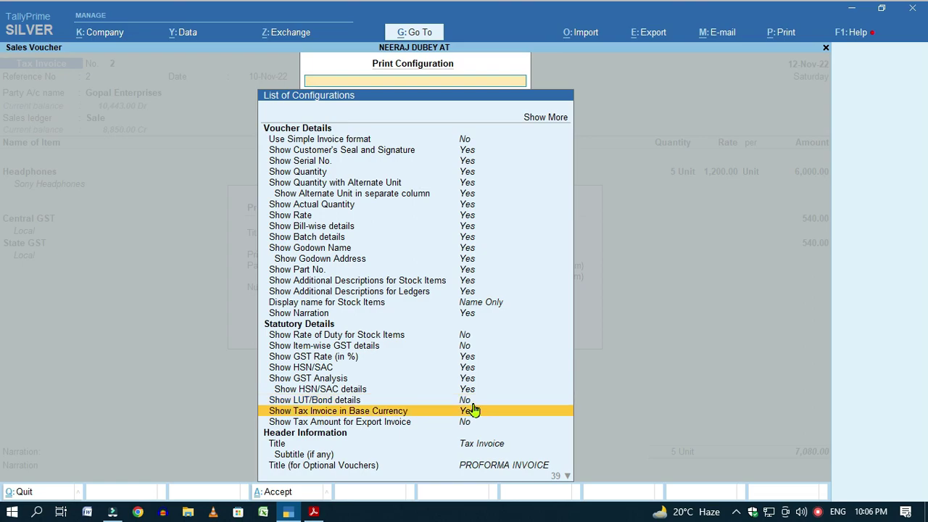
pyautogui.press('Up')
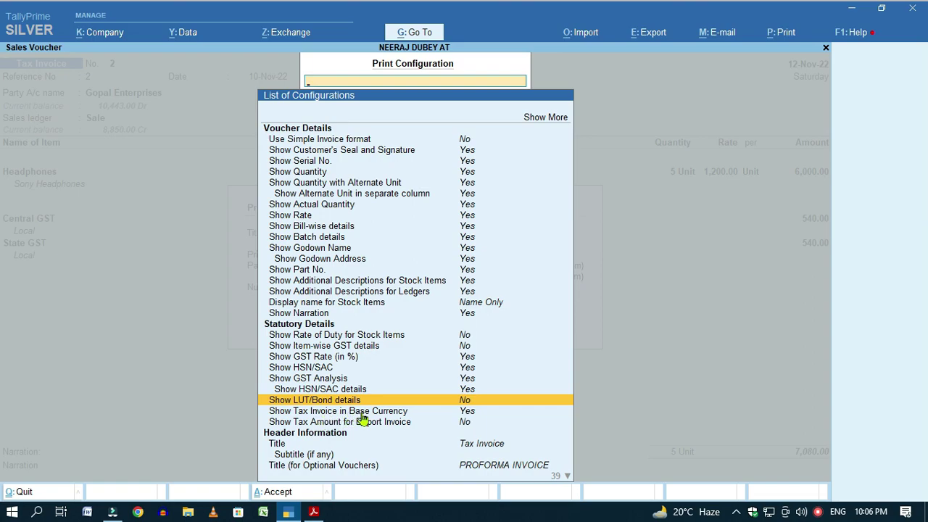
pyautogui.click(471, 412)
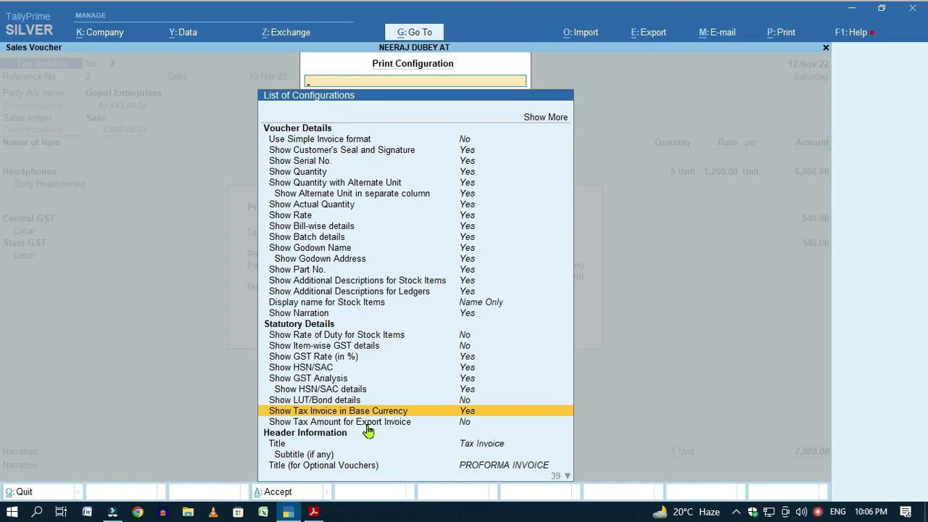
pyautogui.click(477, 425)
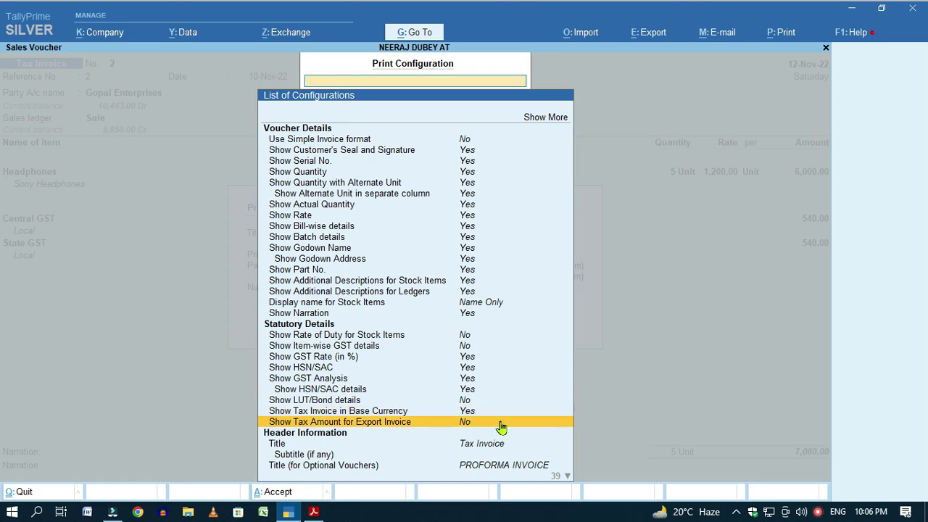
# Set the invoice subtitle to Sale under Header Information, keep the title Tax Invoice, and return to the print dialog.
pyautogui.press('Down')
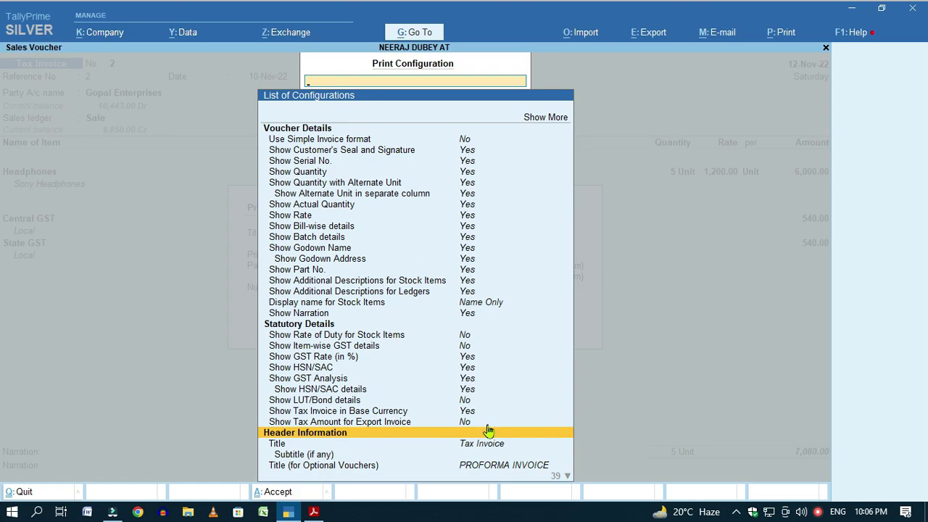
pyautogui.press('Down')
pyautogui.press('Down')
pyautogui.press('Down')
pyautogui.press('Down')
pyautogui.press('Down')
pyautogui.press('Down')
pyautogui.press('Down')
pyautogui.press('Down')
pyautogui.press('Down')
pyautogui.press('Down')
pyautogui.press('Down')
pyautogui.press('Down')
pyautogui.press('Down')
pyautogui.press('Down')
pyautogui.press('Down')
pyautogui.press('Down')
pyautogui.press('Down')
pyautogui.press('Down')
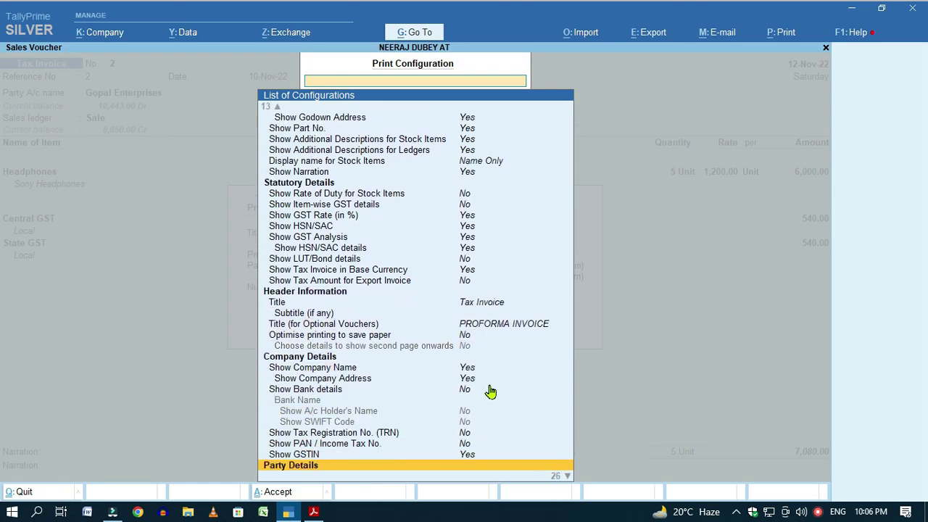
pyautogui.press('Down')
pyautogui.press('Down')
pyautogui.press('Down')
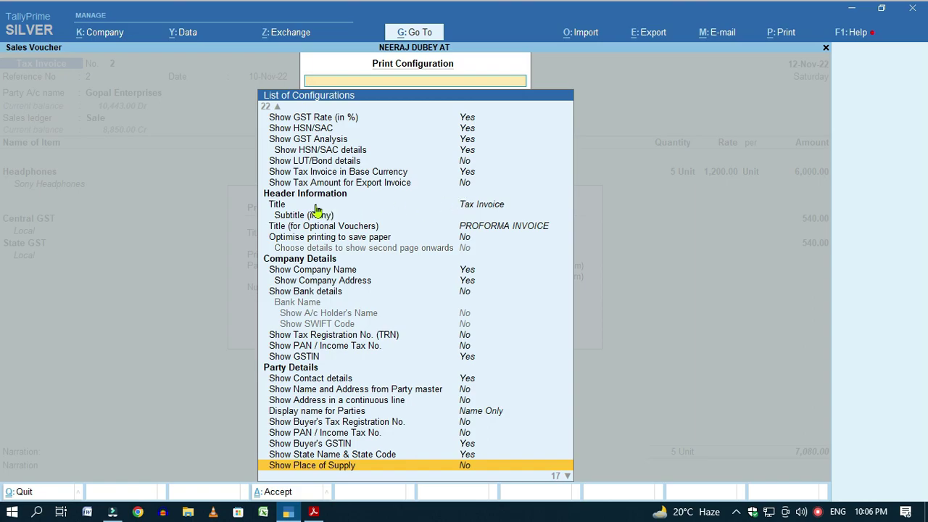
pyautogui.click(484, 208)
pyautogui.click(484, 207)
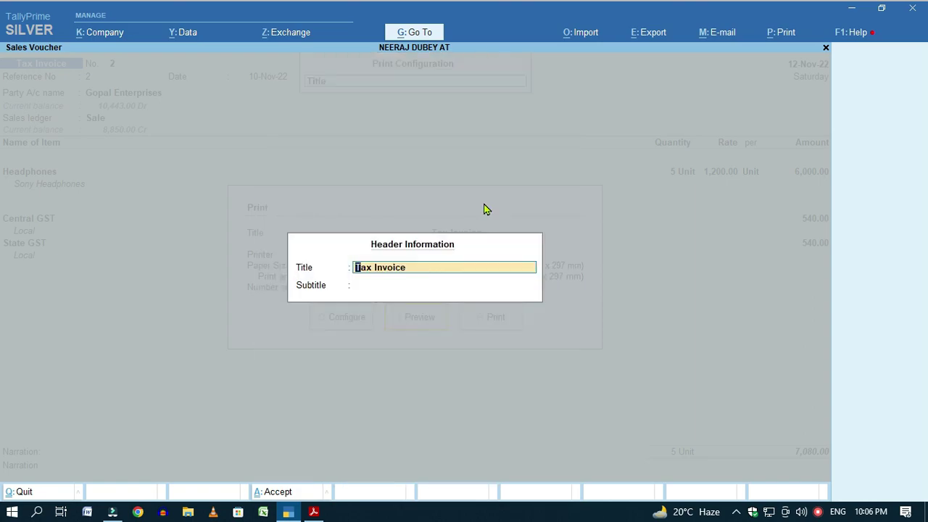
pyautogui.click(385, 286)
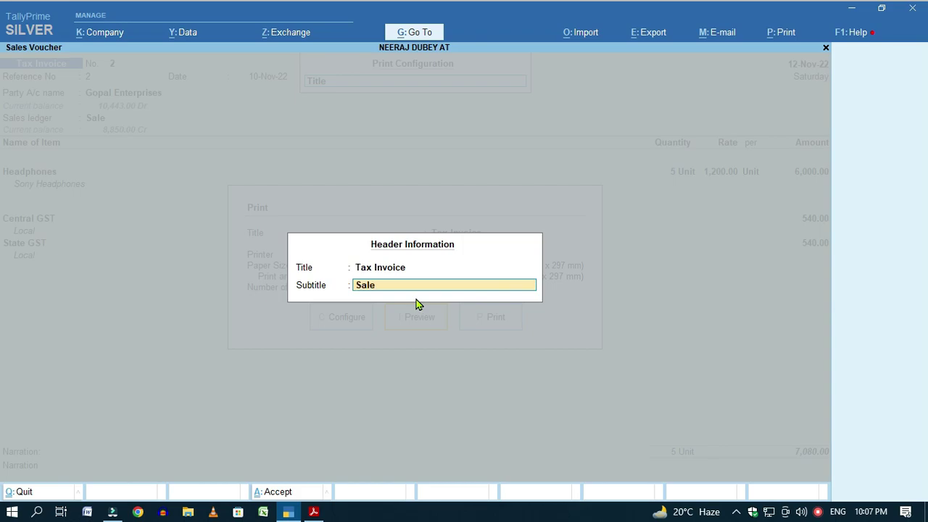
pyautogui.write('Sale')
pyautogui.press('Return')
pyautogui.press('Escape')
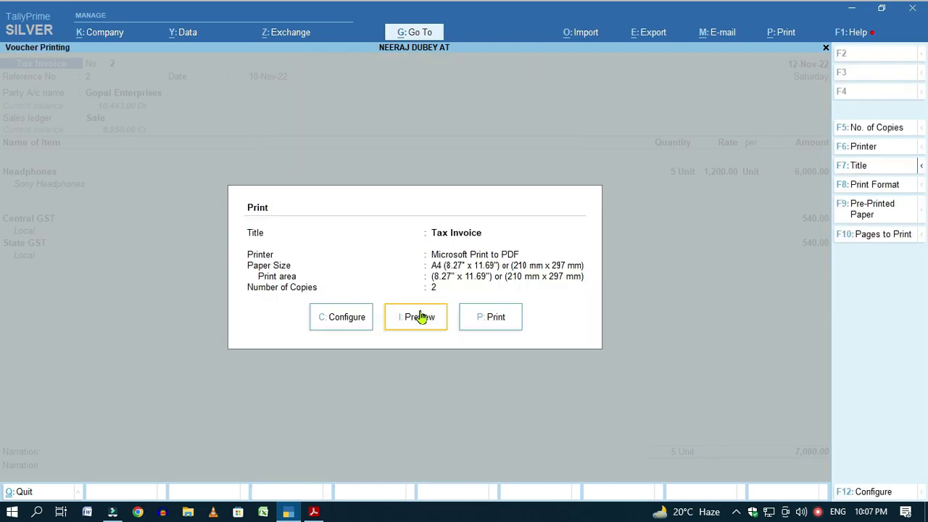
# Preview the invoice enlarged, check the subtitle beneath the Tax Invoice heading, and close the preview.
pyautogui.click(420, 316)
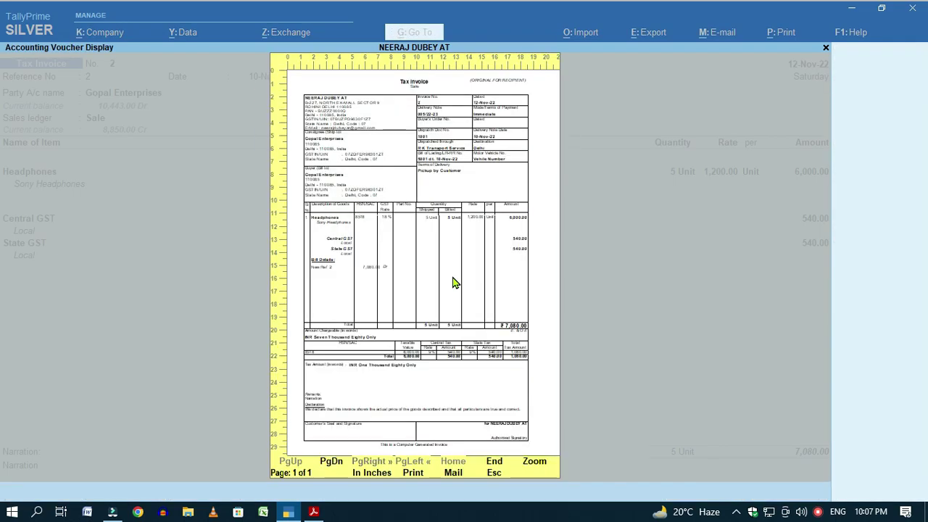
pyautogui.click(534, 462)
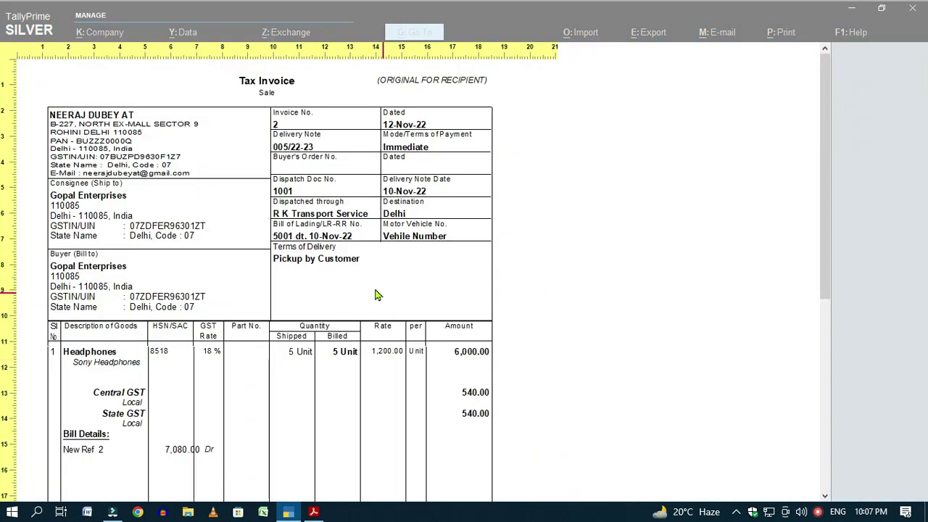
pyautogui.click(283, 95)
pyautogui.press('Escape')
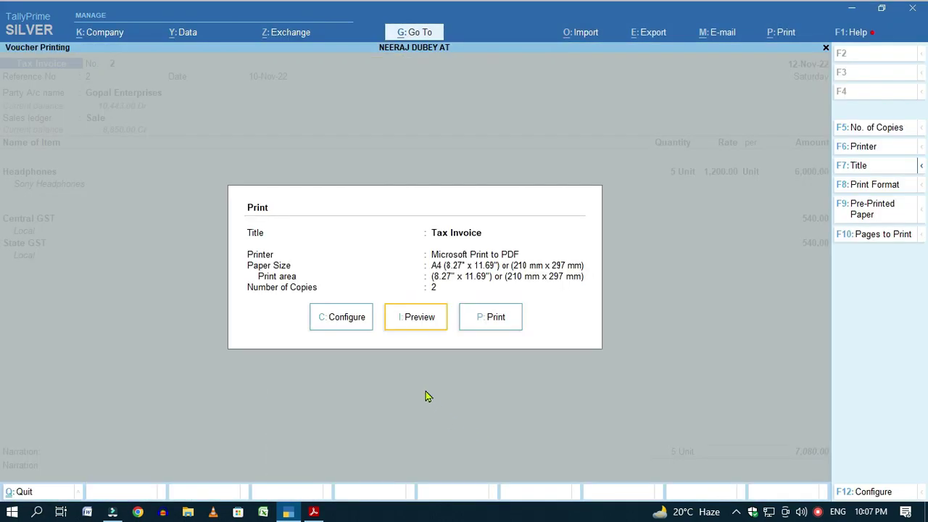
# Reopen the print configuration and set Show Bank details to Yes under Company Details.
pyautogui.click(353, 317)
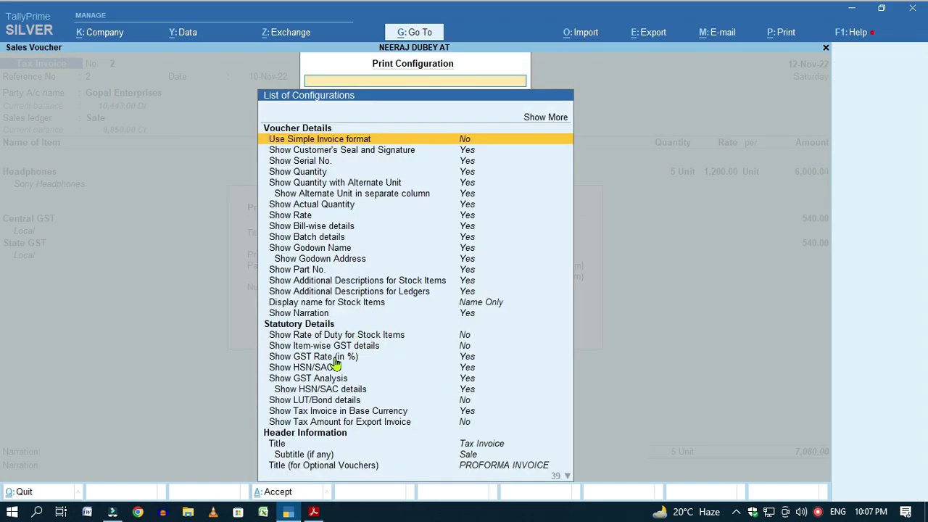
pyautogui.press('pagedown')
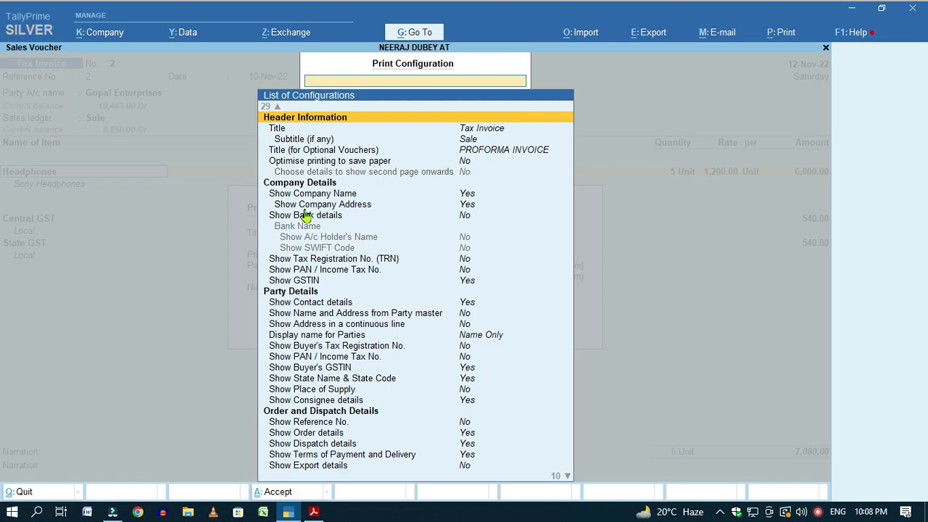
pyautogui.click(477, 214)
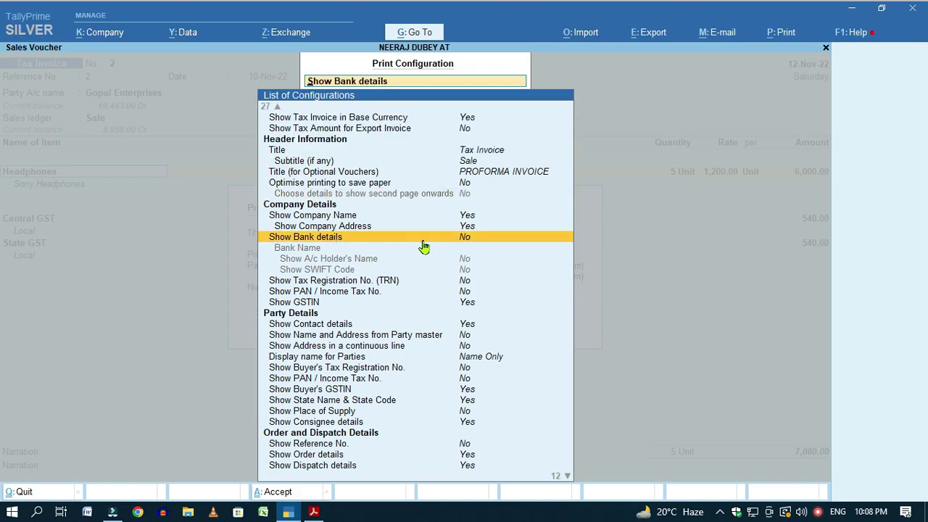
pyautogui.press('Return')
# Set the Bank Name under Company Details to State Bank of India.
pyautogui.scroll(-8, 435, 269)
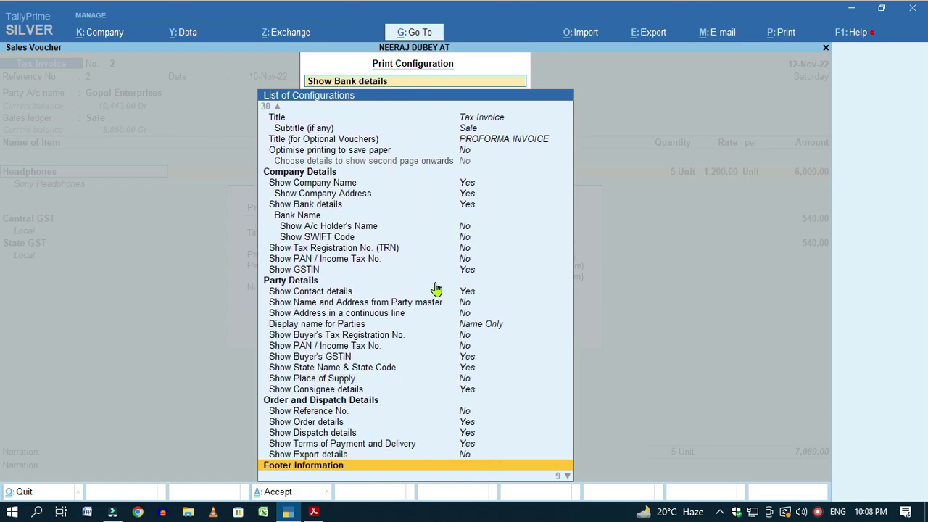
pyautogui.click(310, 216)
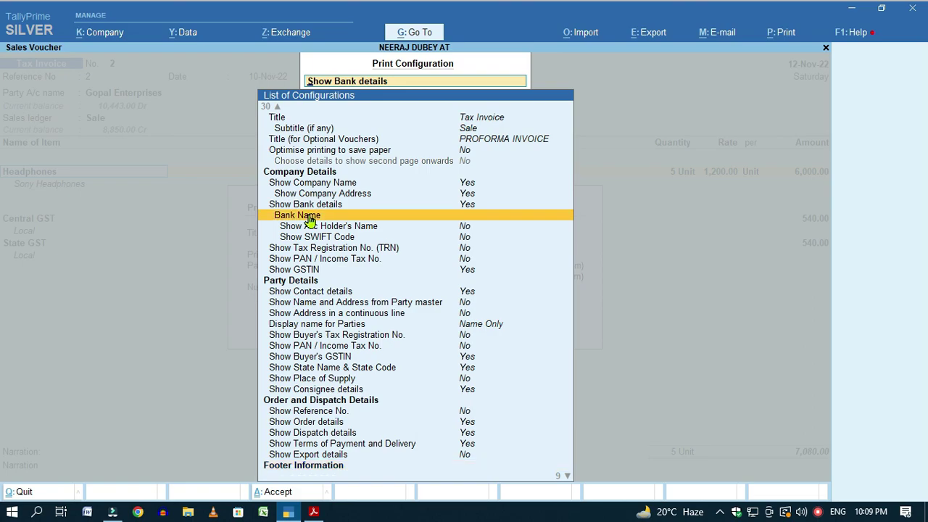
pyautogui.click(310, 216)
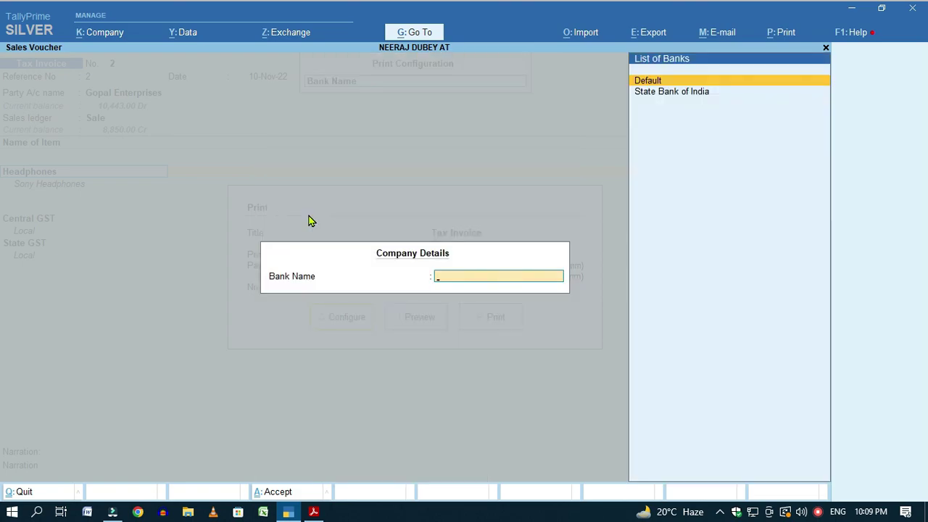
pyautogui.click(672, 94)
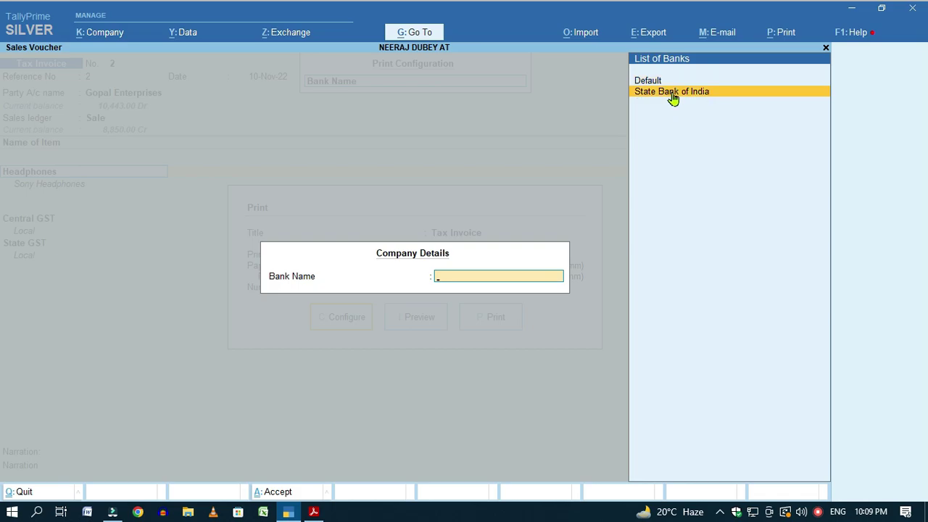
pyautogui.click(673, 94)
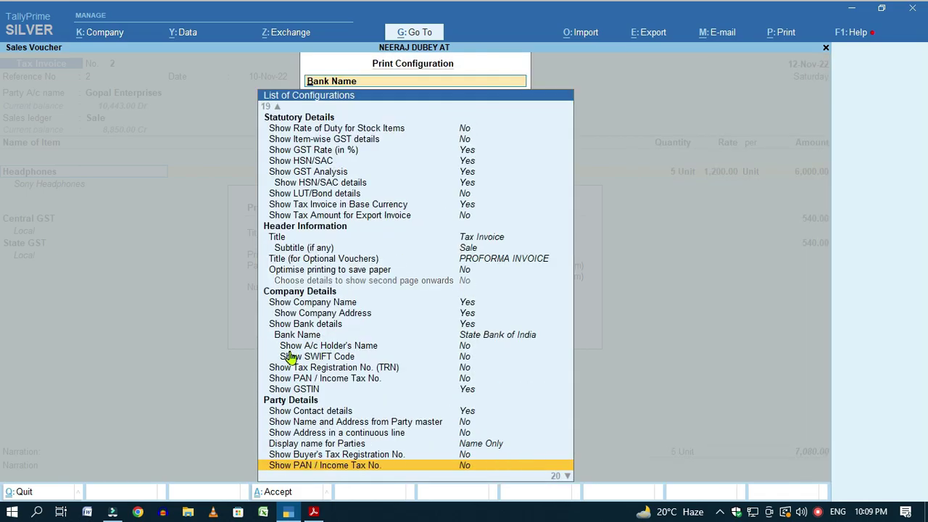
# Set Show A/c Holder's Name to Yes under the bank details and accept the configuration to return to the print dialog.
pyautogui.click(464, 347)
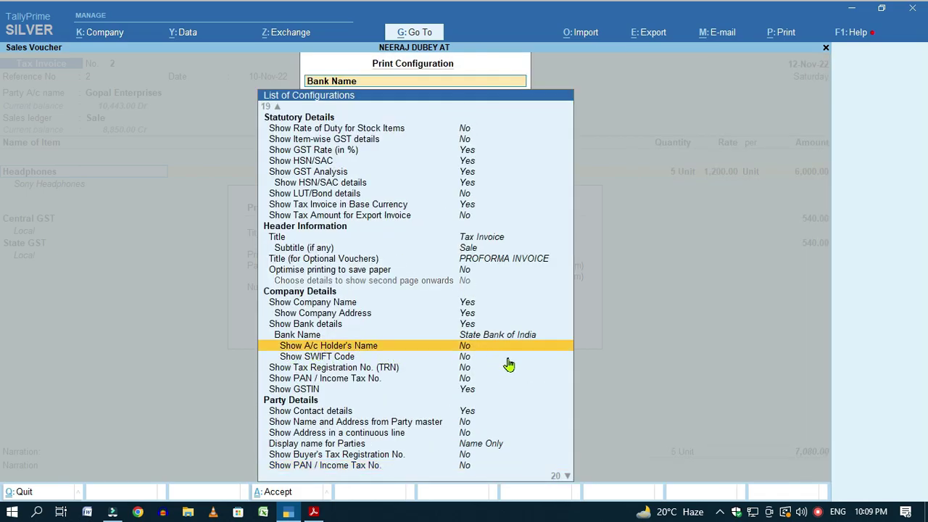
pyautogui.press('Return')
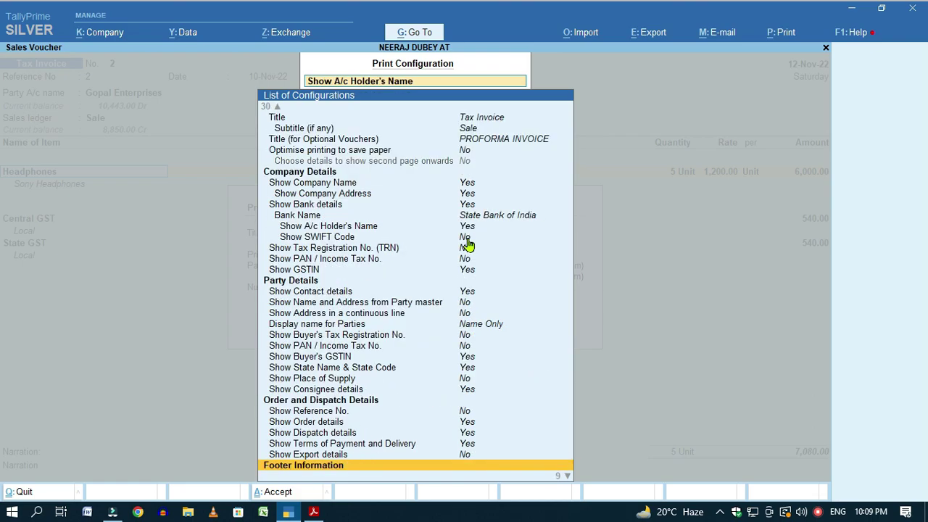
pyautogui.hotkey('ctrl', 'a')
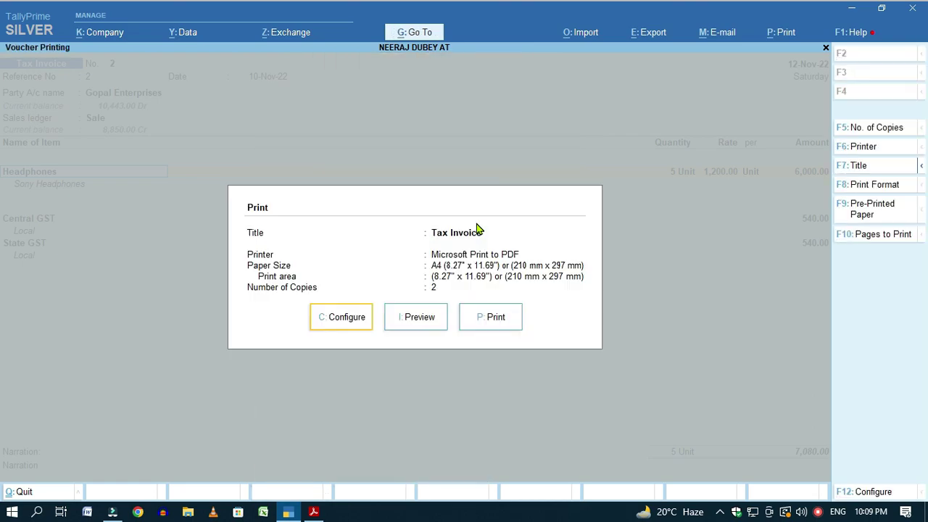
# Preview the invoice enlarged, check the Company's Bank Details block at the foot of the invoice, and return to the full-page preview.
pyautogui.click(432, 323)
pyautogui.scroll(-5, 409, 285)
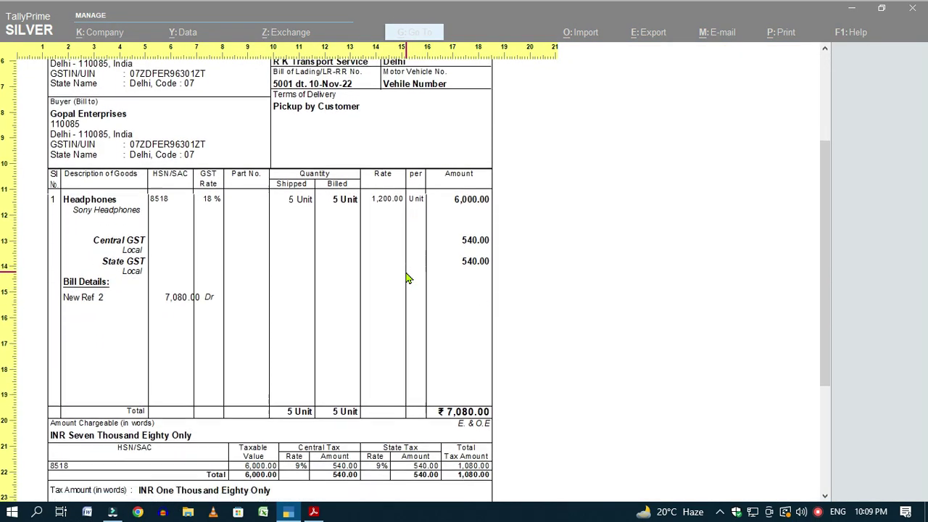
pyautogui.scroll(-5, 408, 275)
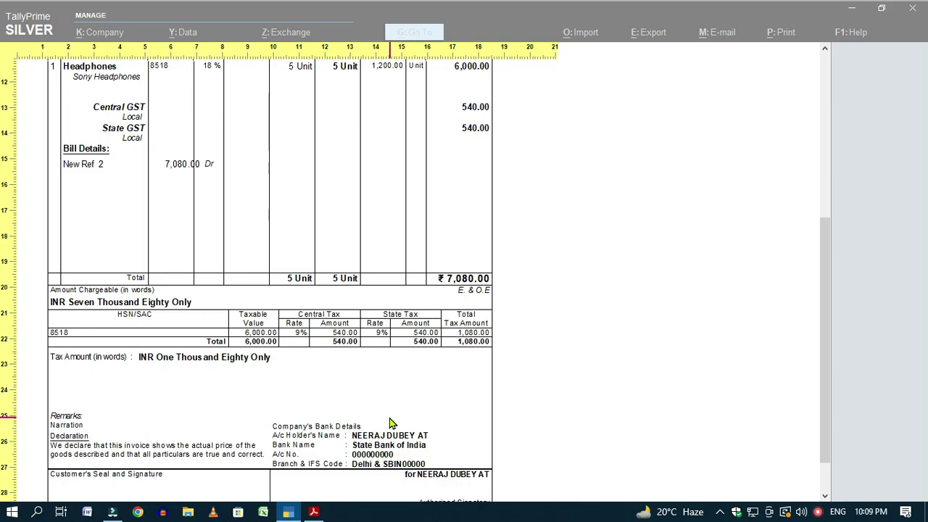
pyautogui.click(464, 406)
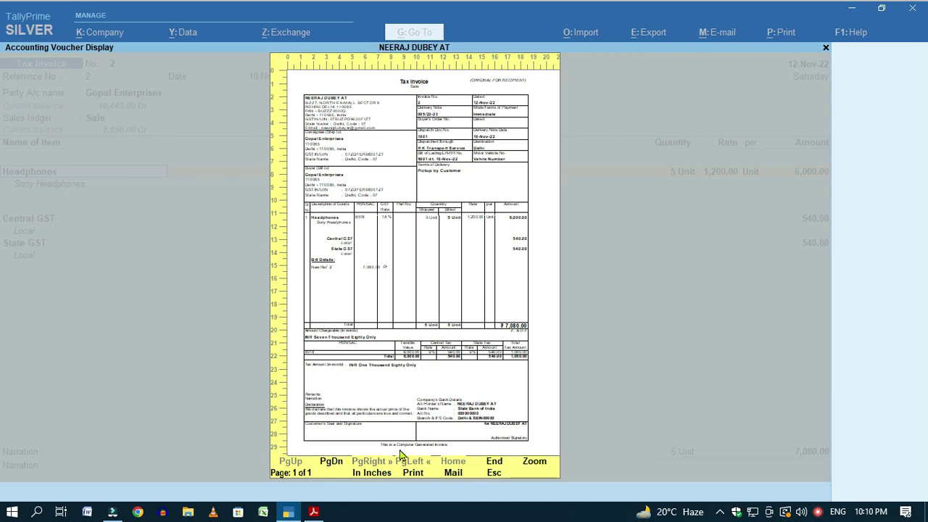
# Reopen the print configuration and set Show PAN / Income Tax No. to Yes under Company Details.
pyautogui.press('c')
pyautogui.scroll(-3, 341, 250)
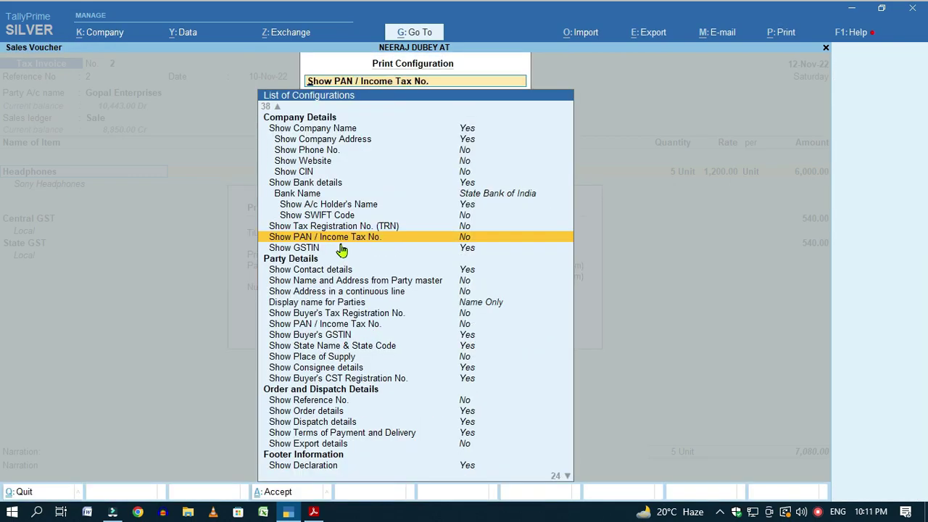
pyautogui.click(356, 240)
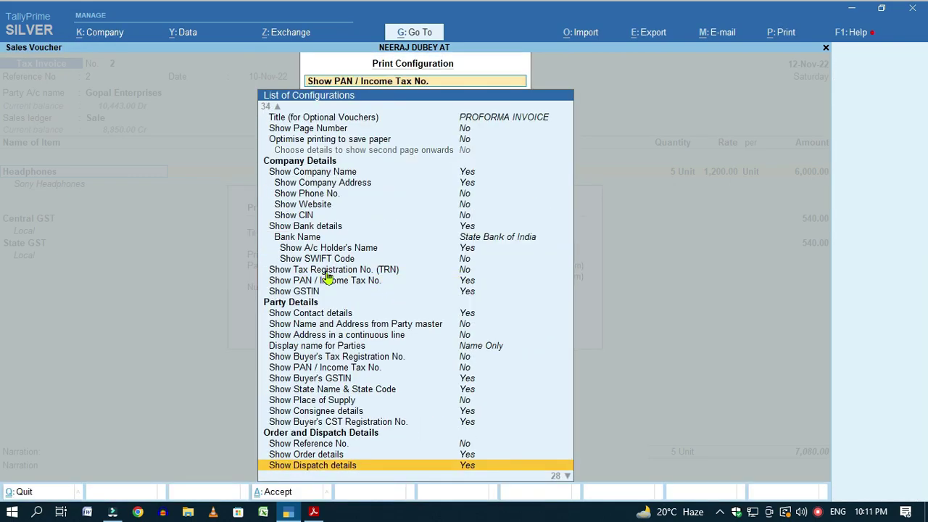
pyautogui.click(328, 281)
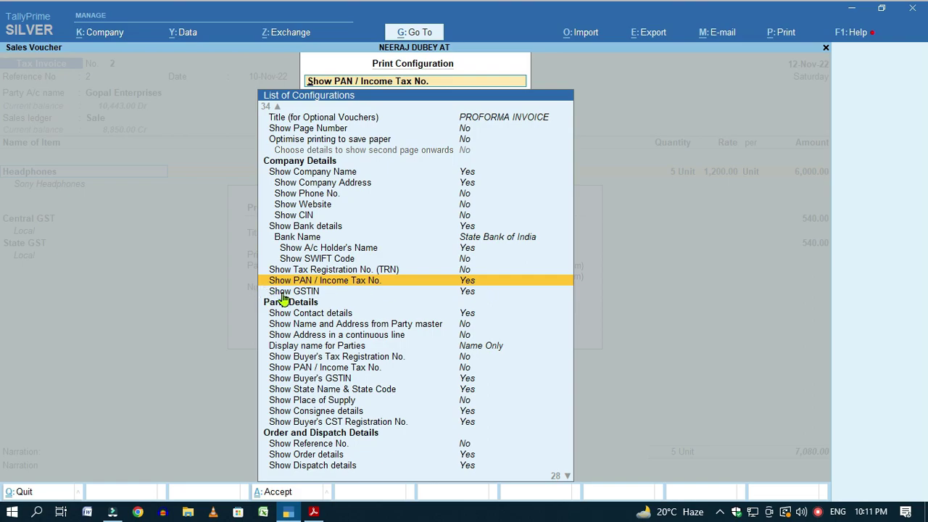
# Review the company GSTIN setting and the Party Details settings for contact details, name and address from party master, and continuous-line address.
pyautogui.click(468, 294)
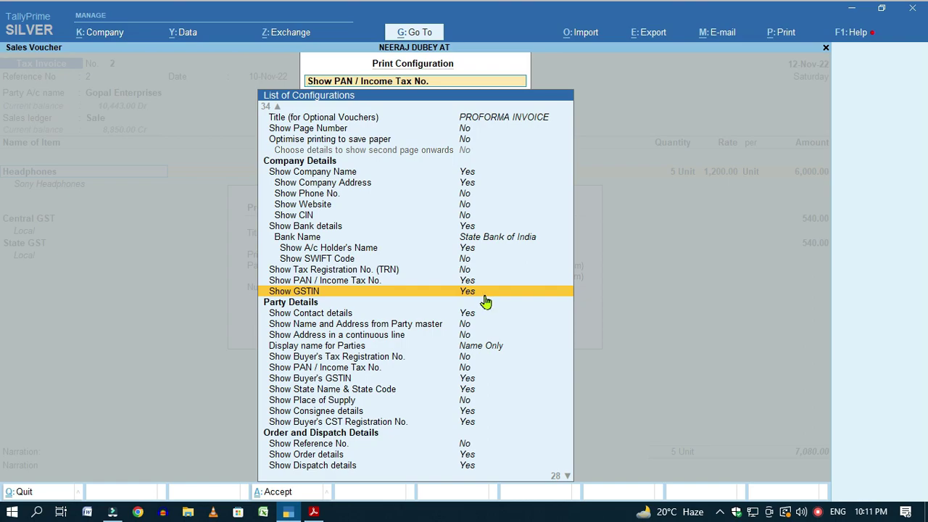
pyautogui.press('Down')
pyautogui.press('Down')
pyautogui.press('Down')
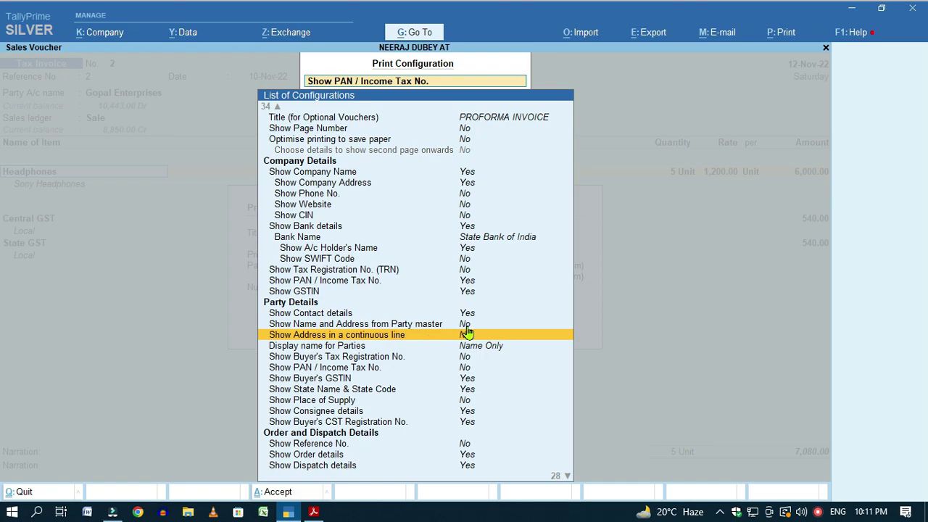
# Set Show Buyer's Tax Registration No. and Show PAN / Income Tax No. to Yes under Party Details, and return to the print dialog.
pyautogui.scroll(-5, 468, 331)
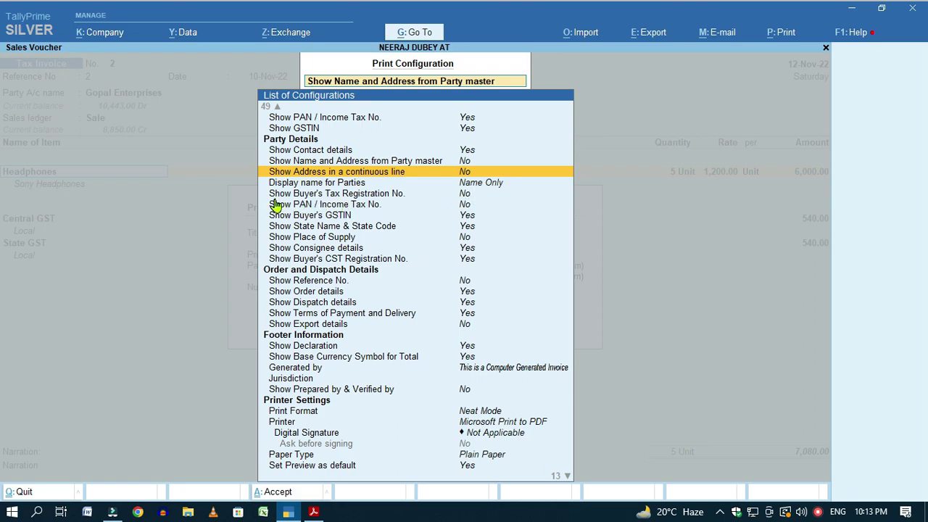
pyautogui.click(461, 199)
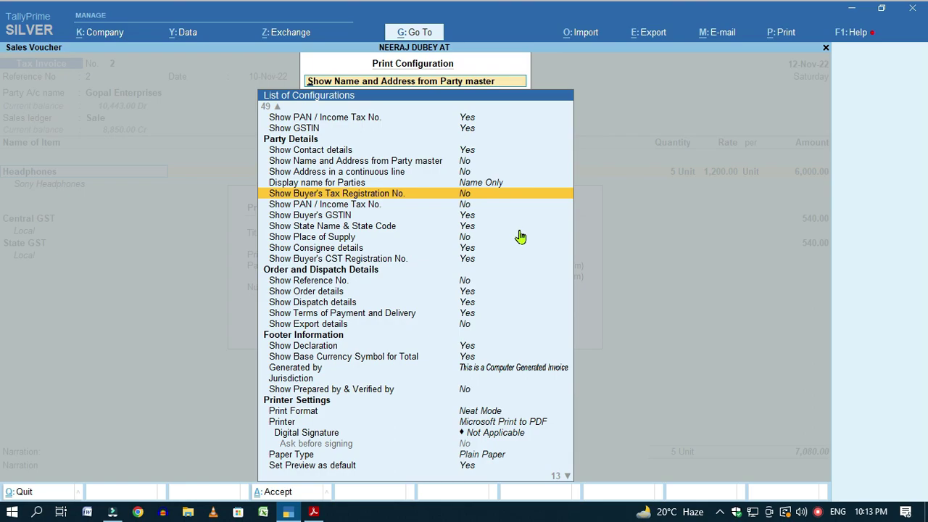
pyautogui.press('Return')
pyautogui.scroll(-9, 296, 184)
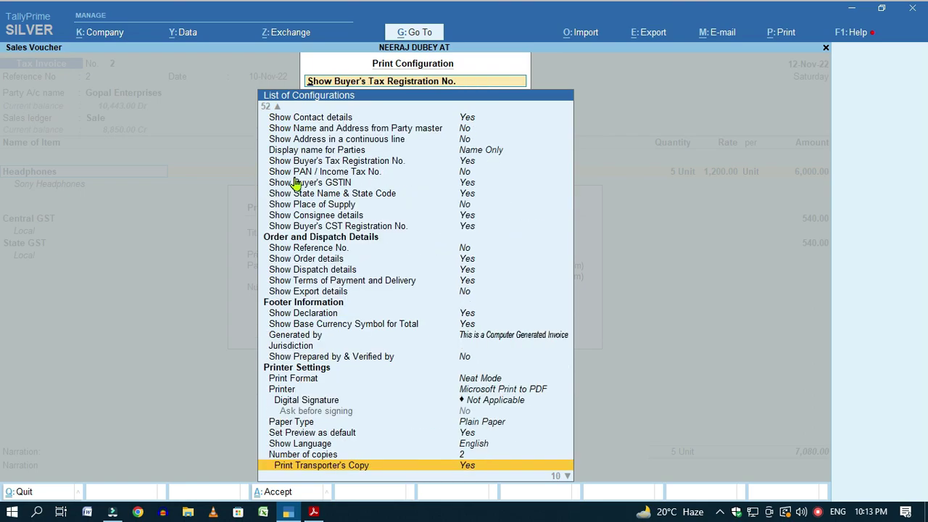
pyautogui.click(408, 173)
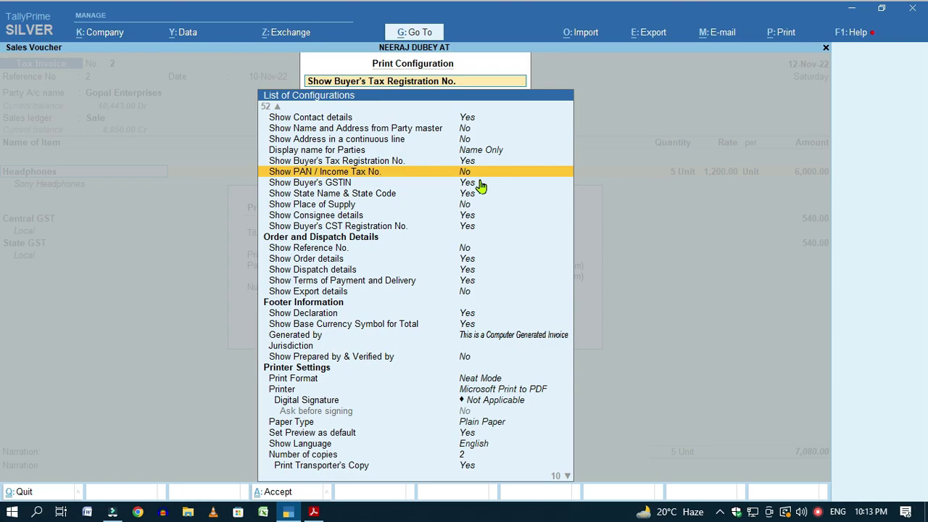
pyautogui.press('Return')
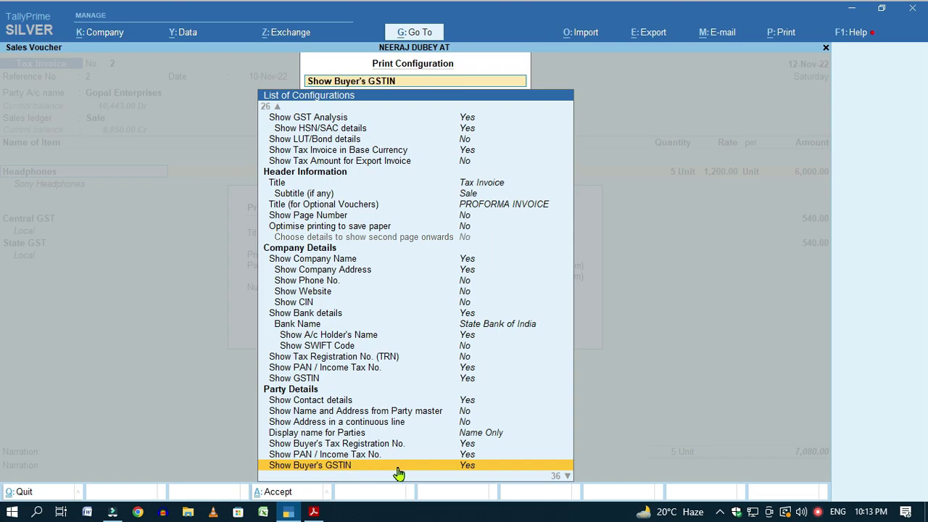
pyautogui.press('Down')
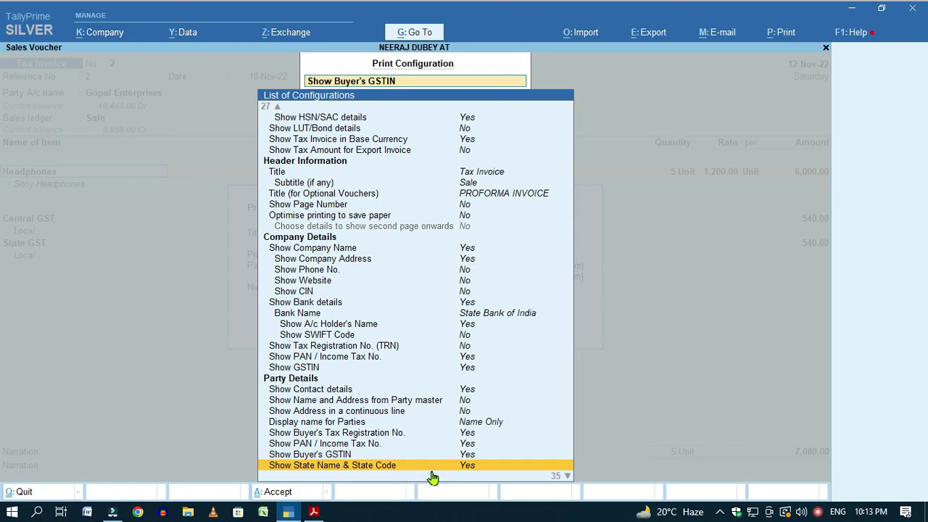
pyautogui.press('Escape')
# Preview the invoice enlarged, check the PAN/IT No lines in the consignee and buyer blocks, and close the preview.
pyautogui.click(427, 318)
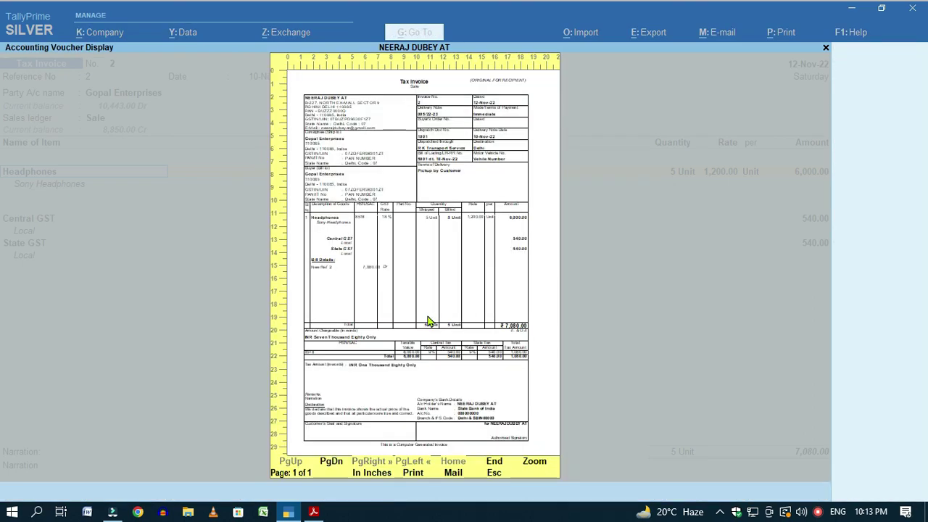
pyautogui.click(534, 466)
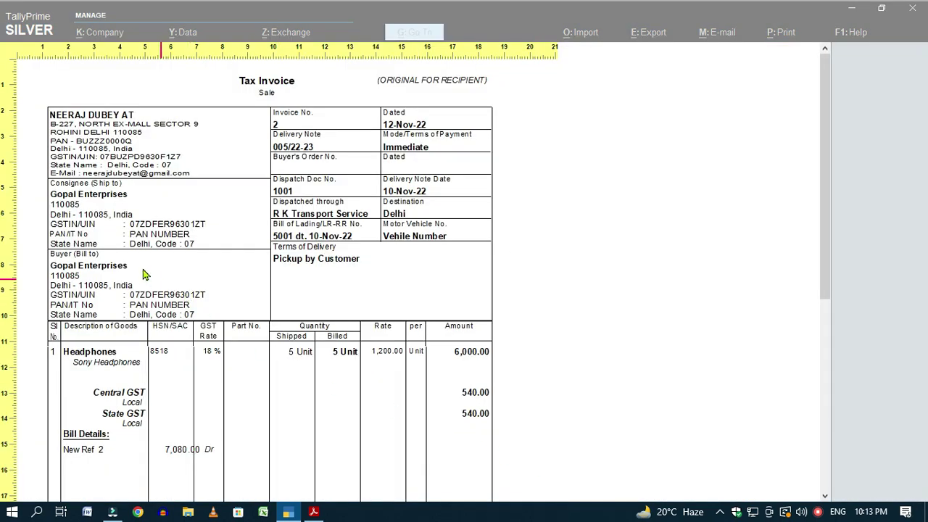
pyautogui.click(193, 251)
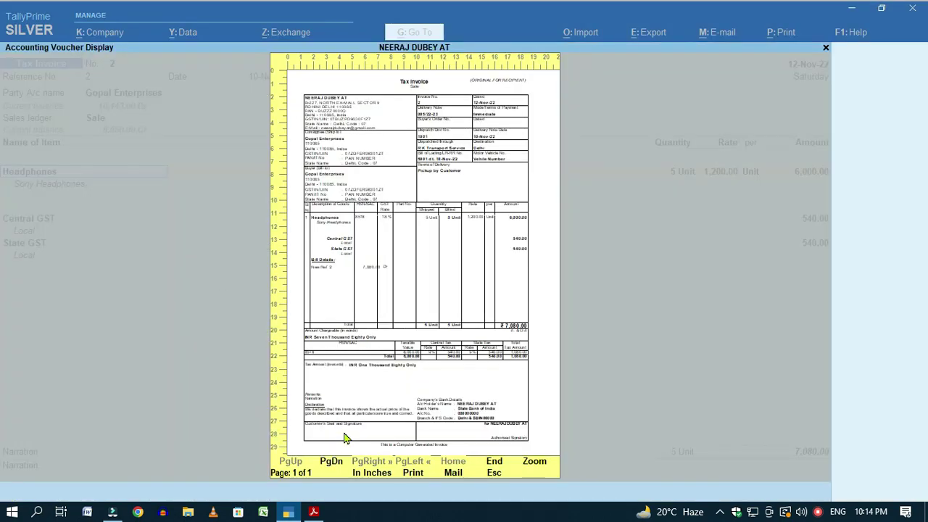
pyautogui.press('Escape')
# Reopen the print configuration, set Show Place of Supply to Yes under Party Details, and return to the print dialog.
pyautogui.click(366, 319)
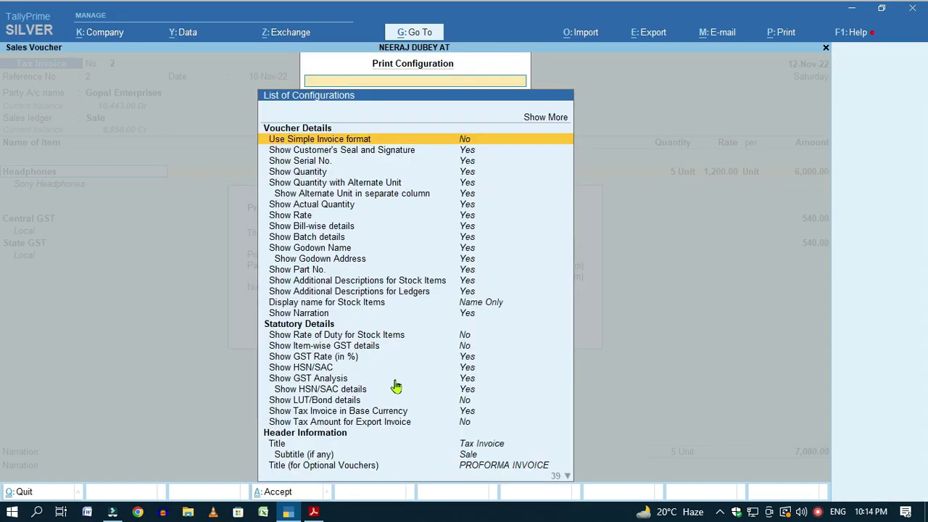
pyautogui.scroll(-5, 439, 409)
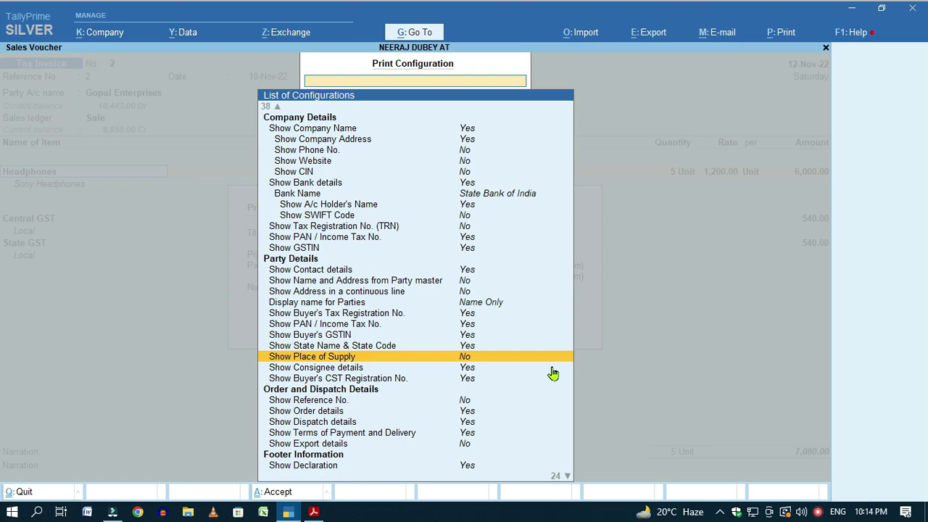
pyautogui.press('Return')
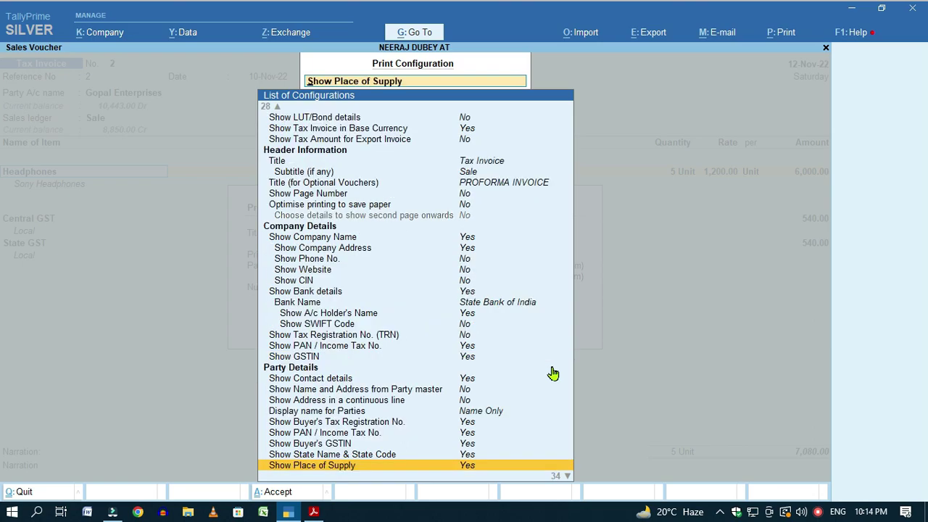
pyautogui.press('Escape')
# Preview the invoice enlarged and check the Place of Supply line in the buyer block.
pyautogui.click(413, 326)
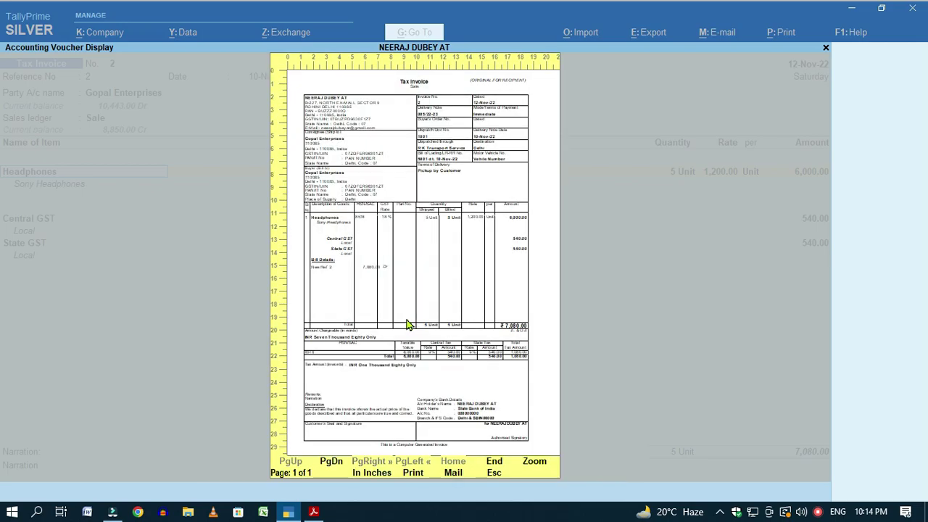
pyautogui.click(540, 471)
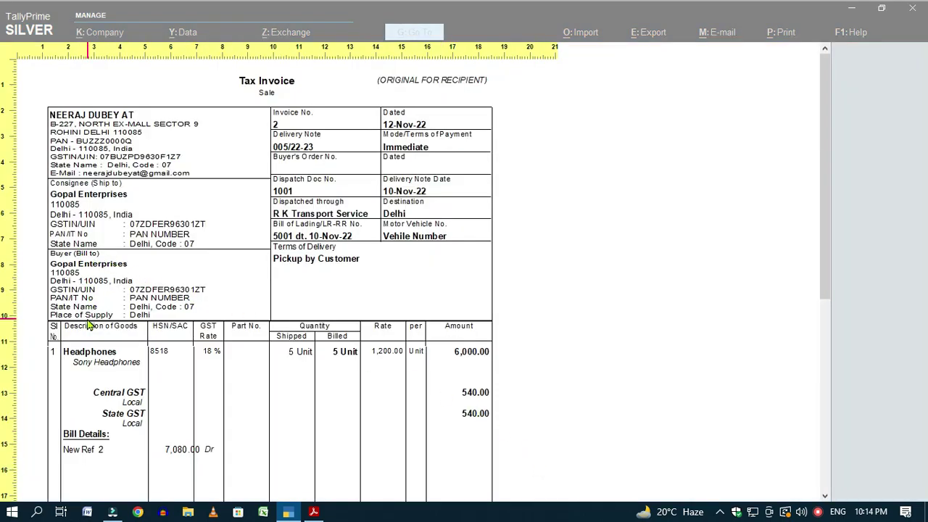
pyautogui.click(140, 318)
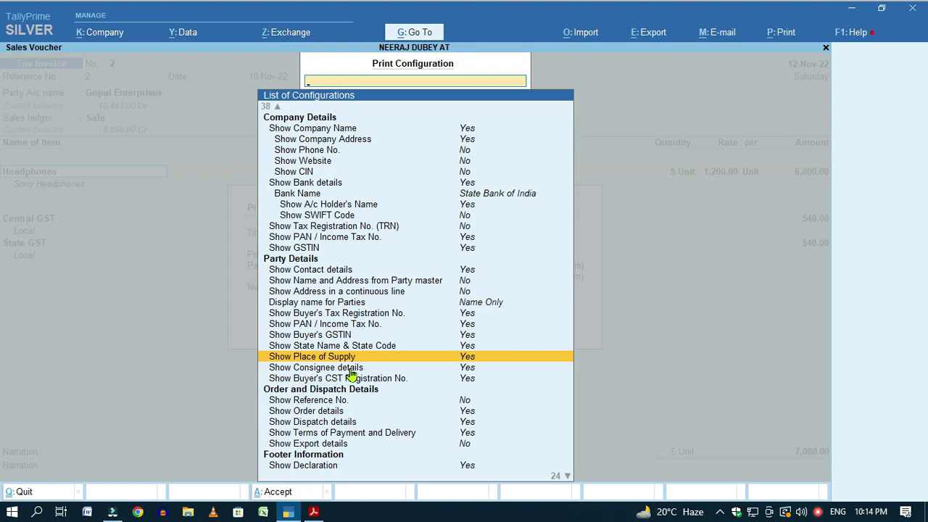
# Review the Show Consignee details setting under Party Details and accept the configuration to return to the print dialog.
pyautogui.click(471, 369)
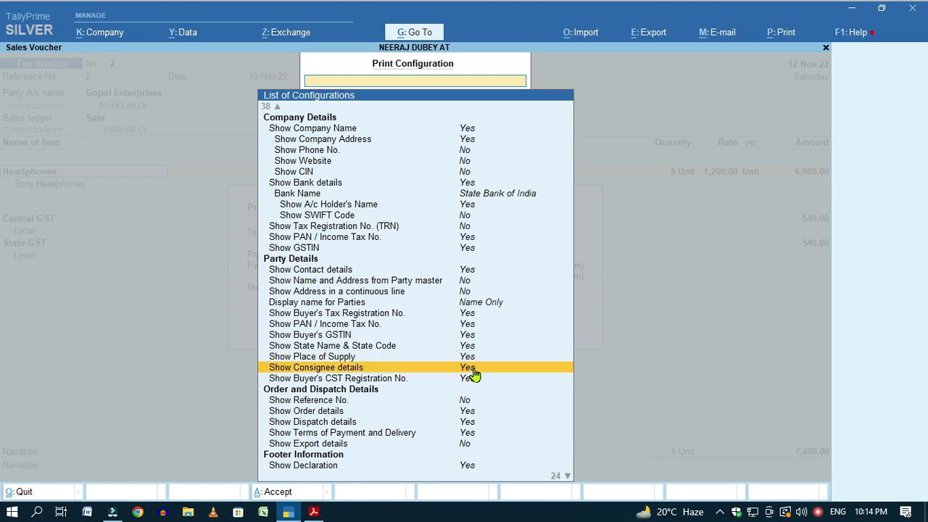
pyautogui.hotkey('ctrl', 'a')
pyautogui.press('Left')
pyautogui.press('Right')
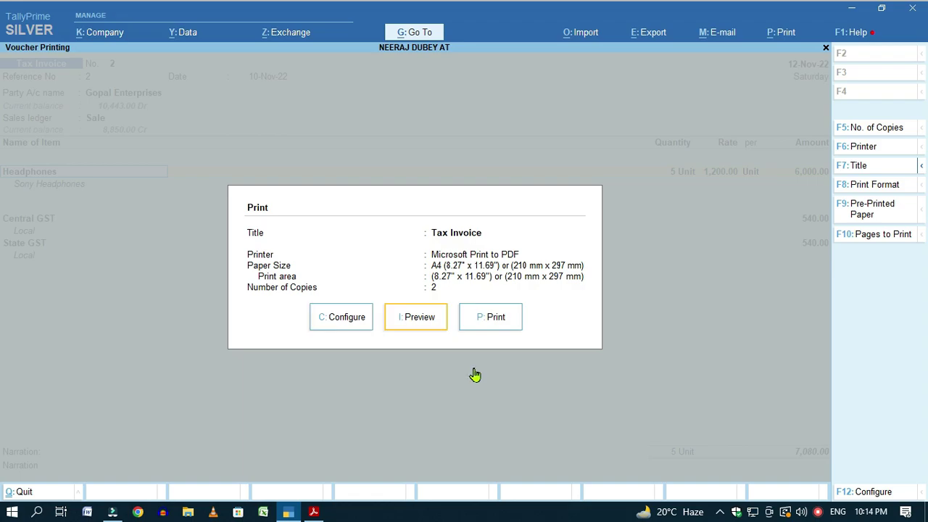
# Preview the invoice enlarged, compare the Consignee (Ship to) and Buyer (Bill to) blocks, and close the preview.
pyautogui.press('Return')
pyautogui.click(540, 464)
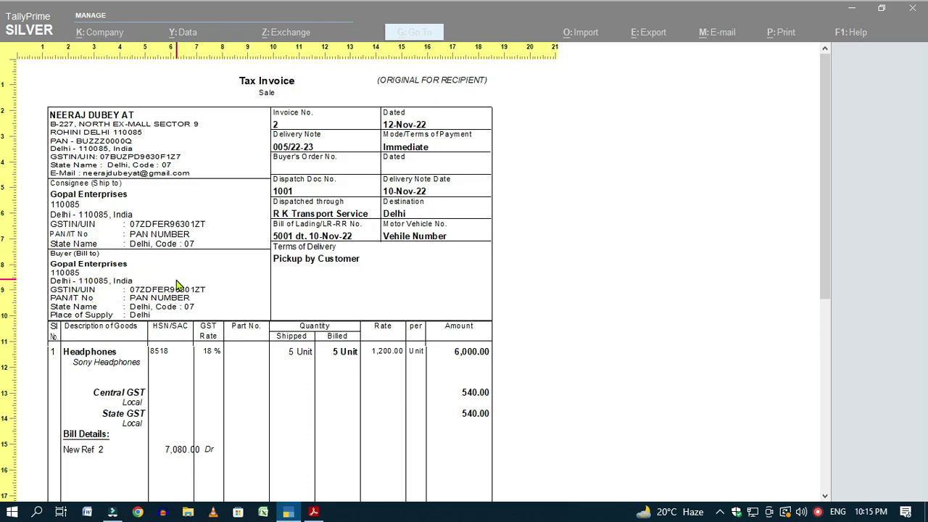
pyautogui.hotkey('alt', 'z')
pyautogui.press('Escape')
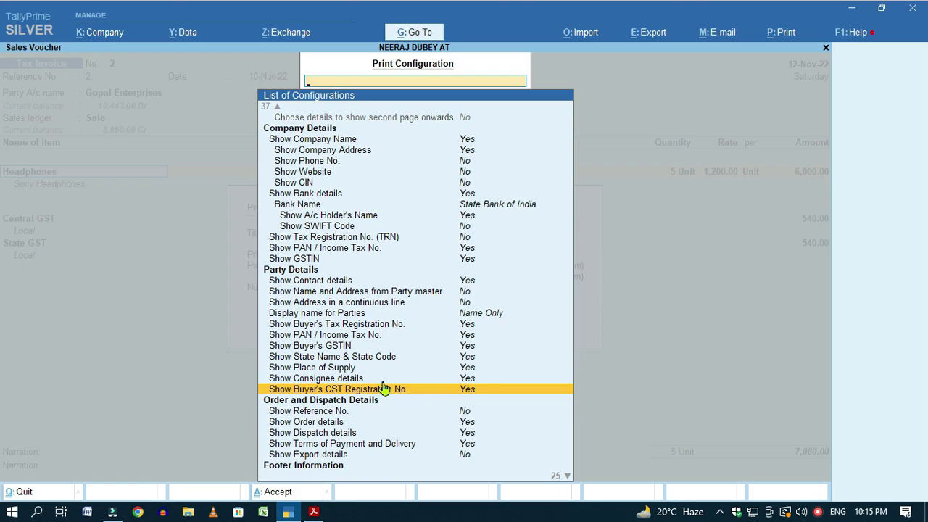
# Set Show Reference No. to Yes under Order and Dispatch Details in the print configuration.
pyautogui.press('Down')
pyautogui.press('Down')
pyautogui.press('Down')
pyautogui.press('Down')
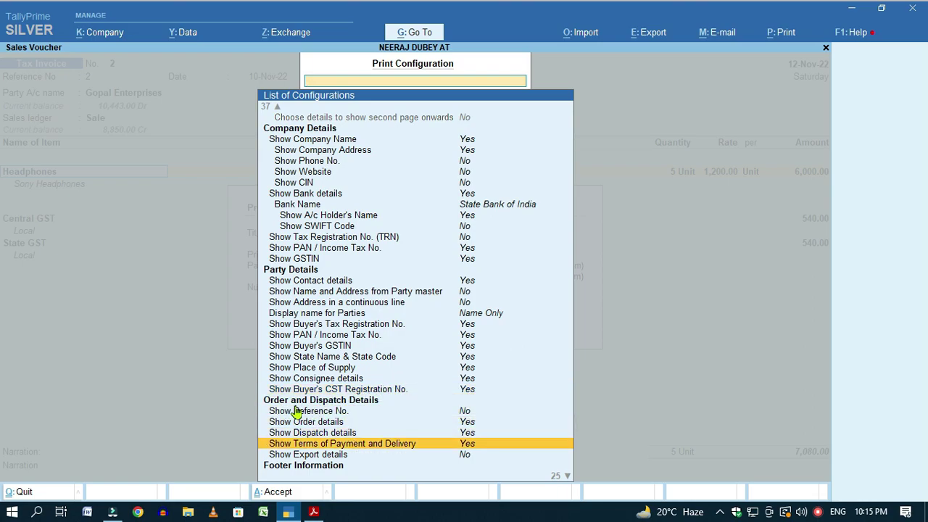
pyautogui.click(321, 413)
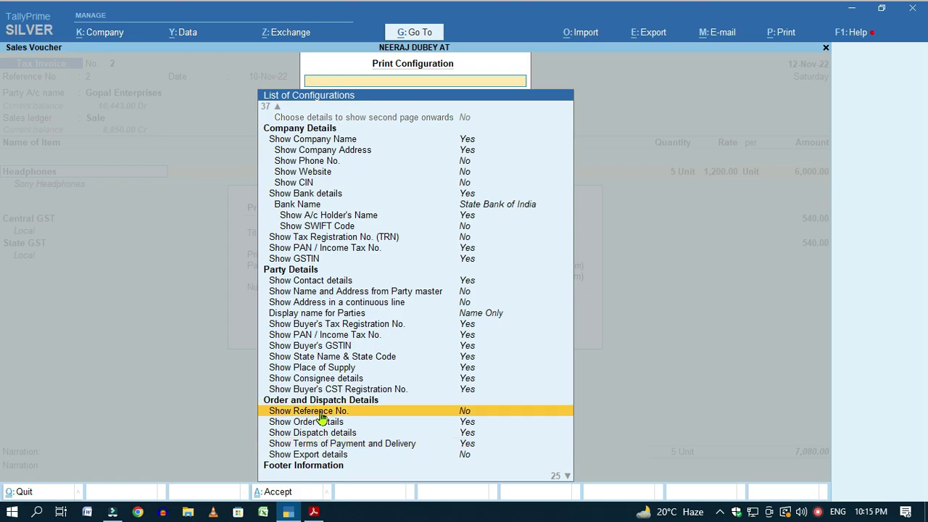
pyautogui.click(321, 413)
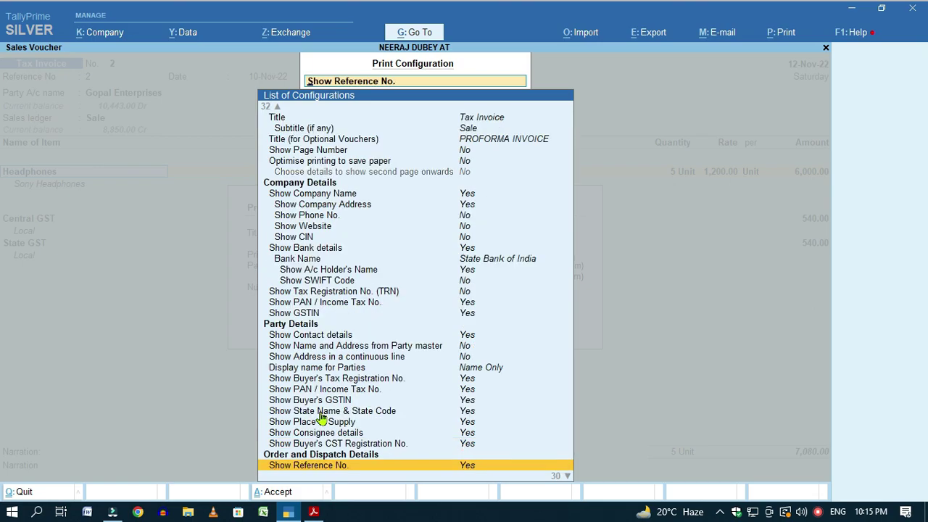
# Leave the configuration, preview the invoice enlarged to check the Reference No. & Date field, and close the preview.
pyautogui.press('Escape')
pyautogui.press('i')
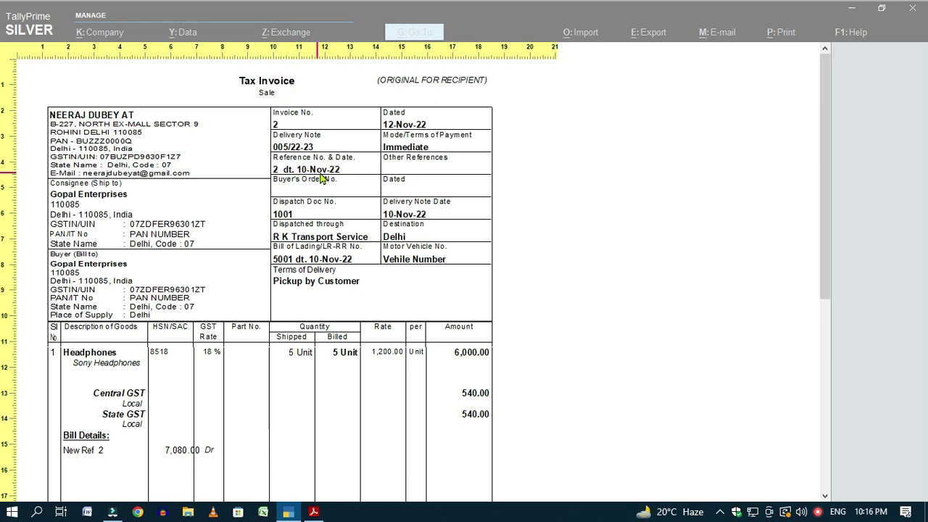
pyautogui.press('Escape')
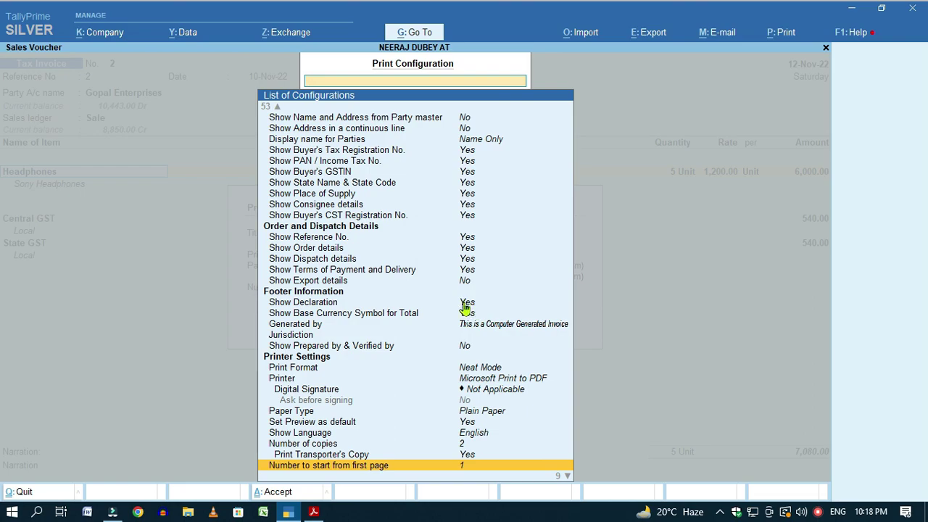
# Accept the configuration, check the declaration text at the foot of the enlarged invoice preview, and close the preview.
pyautogui.hotkey('ctrl', 'a')
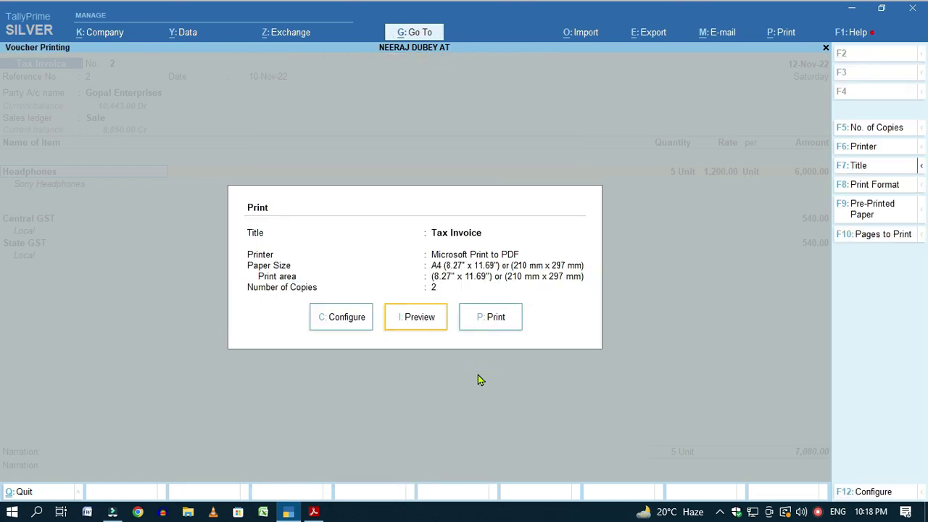
pyautogui.click(432, 317)
pyautogui.click(530, 468)
pyautogui.scroll(-5, 365, 394)
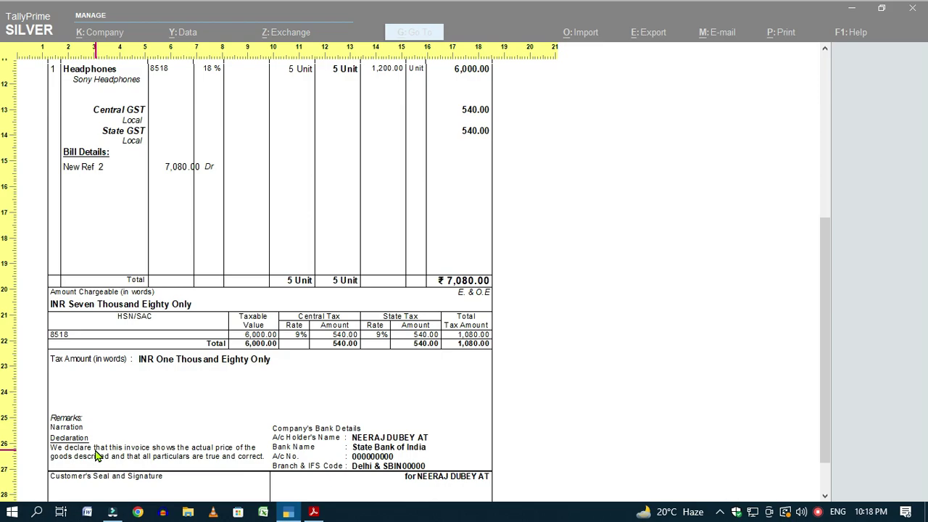
pyautogui.click(228, 451)
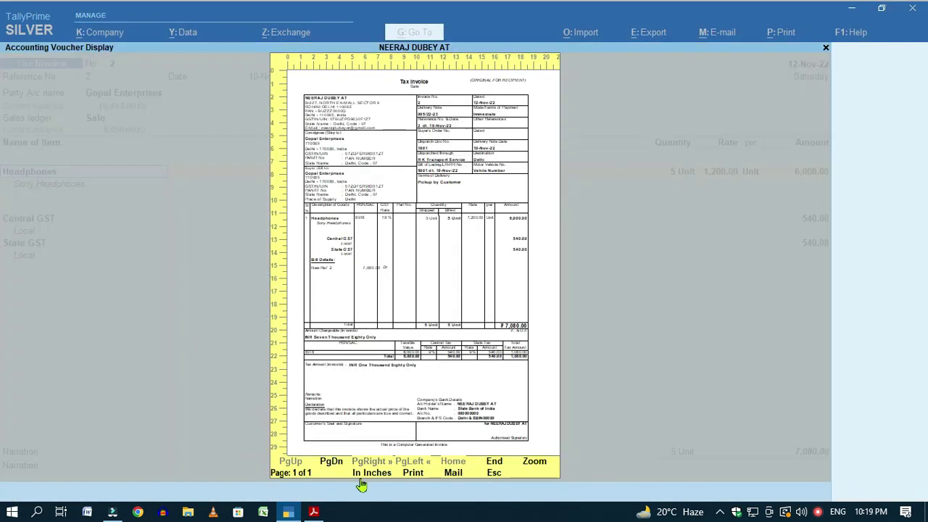
pyautogui.press('Escape')
# Reopen the print configuration, set Jurisdiction to Delhi under Footer Information, and accept the configuration.
pyautogui.click(337, 318)
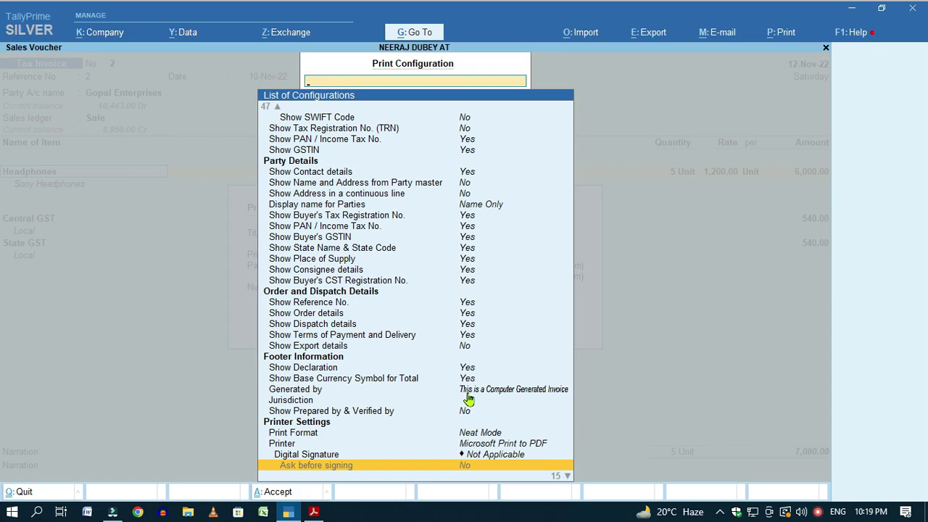
pyautogui.click(525, 390)
pyautogui.click(524, 390)
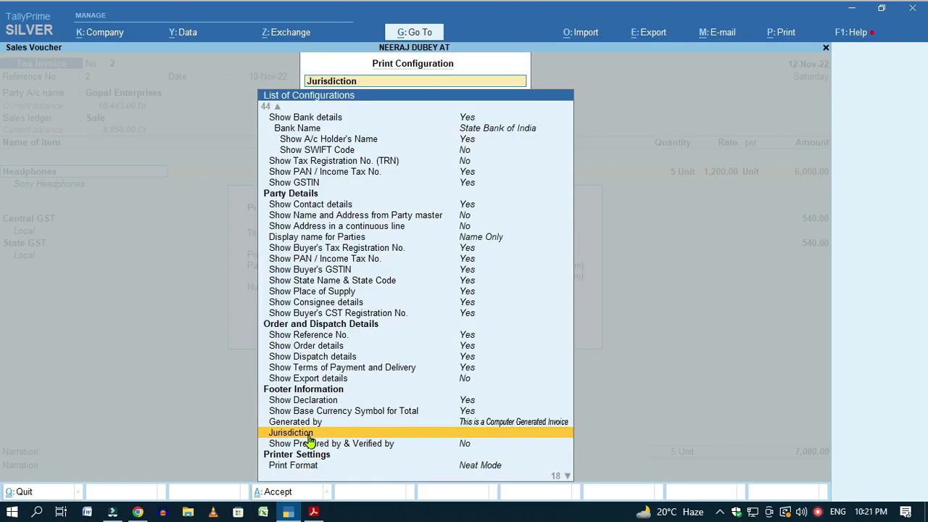
pyautogui.click(307, 434)
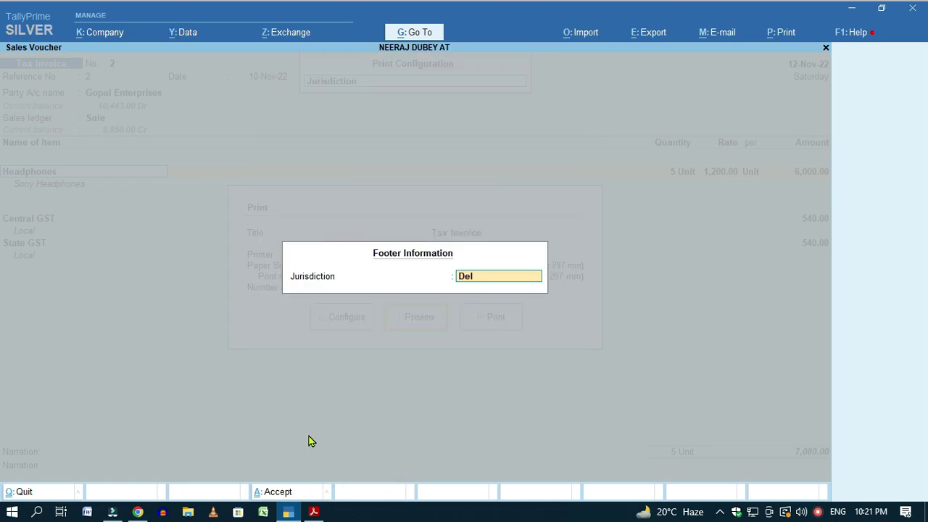
pyautogui.press('Return')
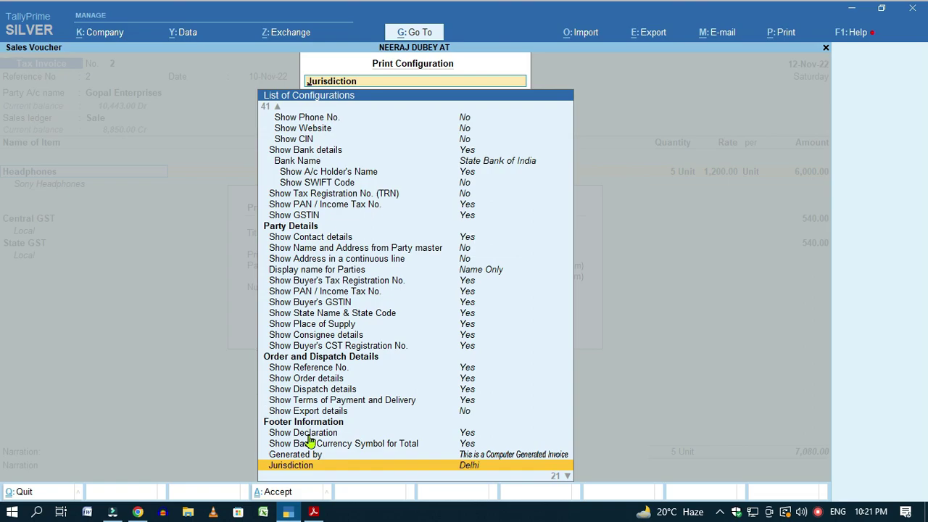
pyautogui.hotkey('ctrl', 'a')
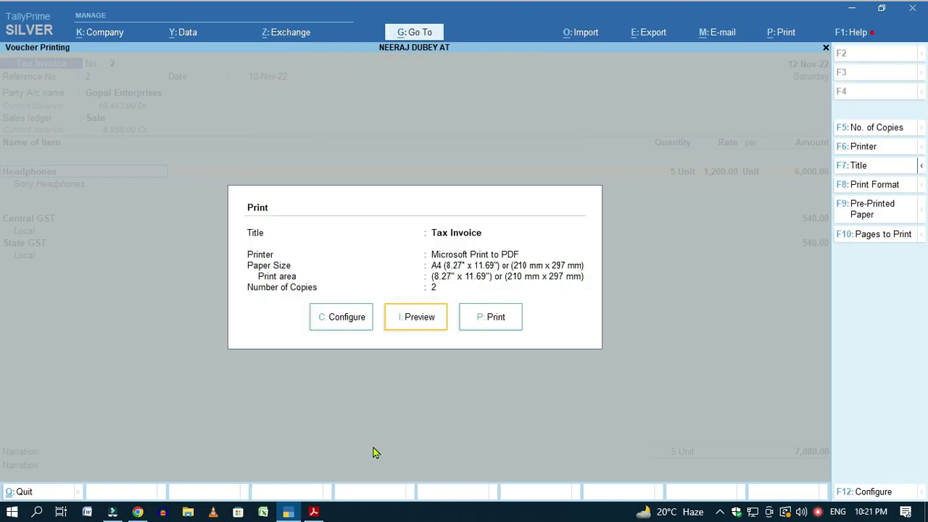
# Preview the invoice enlarged, check the jurisdiction line in the footer, and close the preview.
pyautogui.click(407, 320)
pyautogui.click(536, 464)
pyautogui.scroll(-5, 437, 410)
pyautogui.scroll(-5, 432, 408)
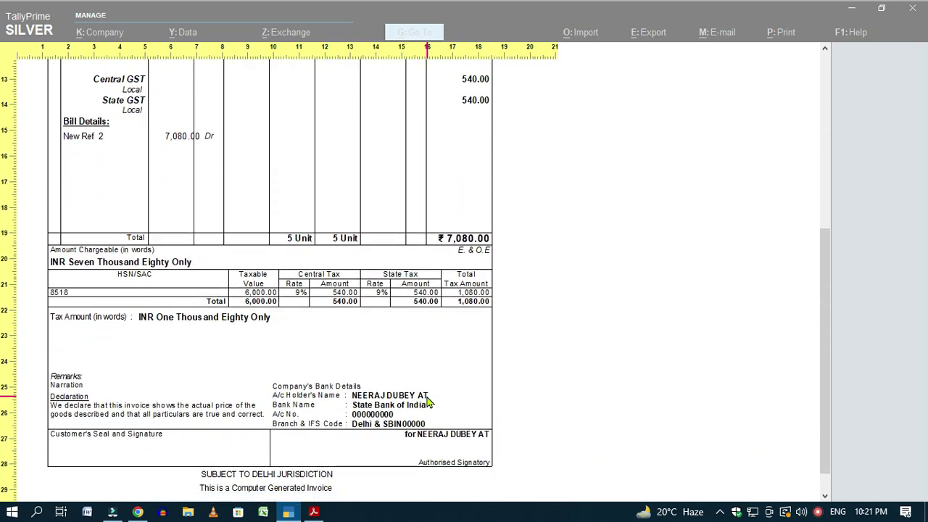
pyautogui.scroll(10, 428, 403)
pyautogui.scroll(-5, 358, 417)
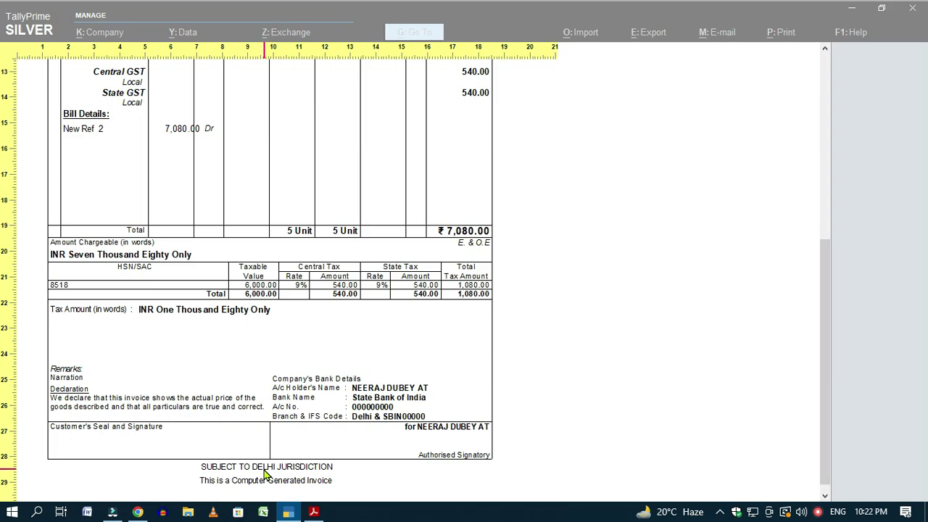
pyautogui.press('Escape')
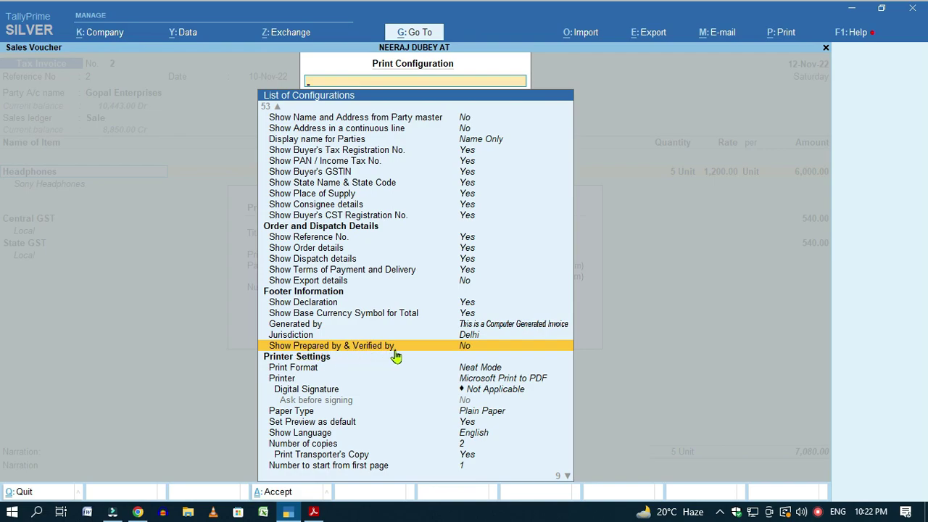
# Set Show Prepared by & Verified by to Yes under Footer Information.
pyautogui.click(424, 351)
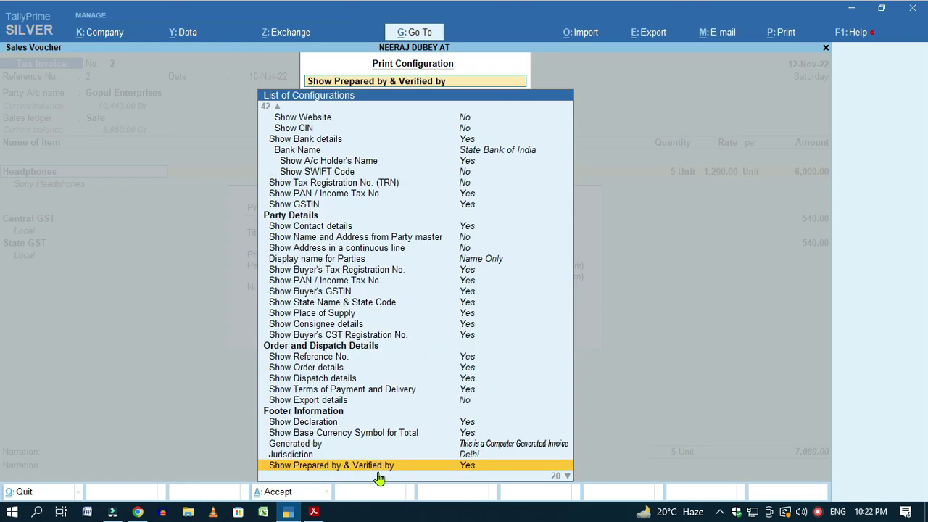
pyautogui.scroll(-3, 391, 466)
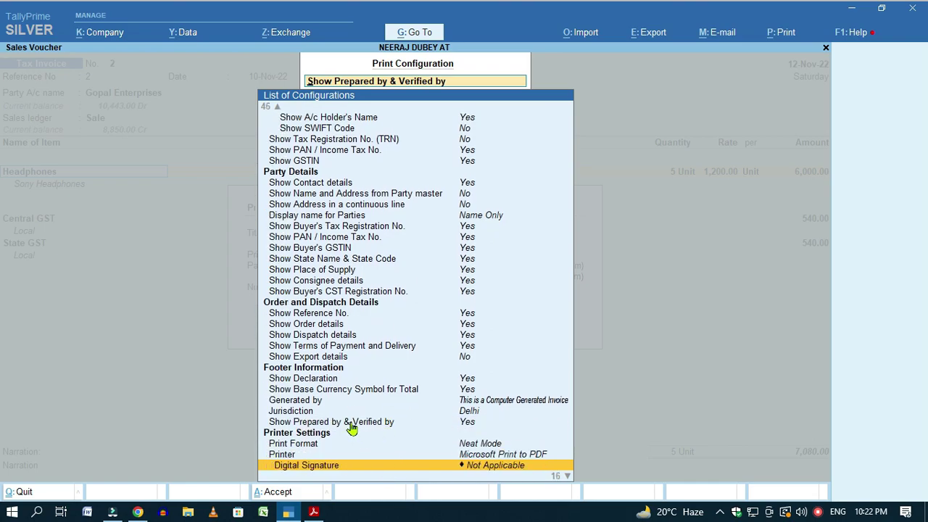
pyautogui.scroll(-5, 350, 427)
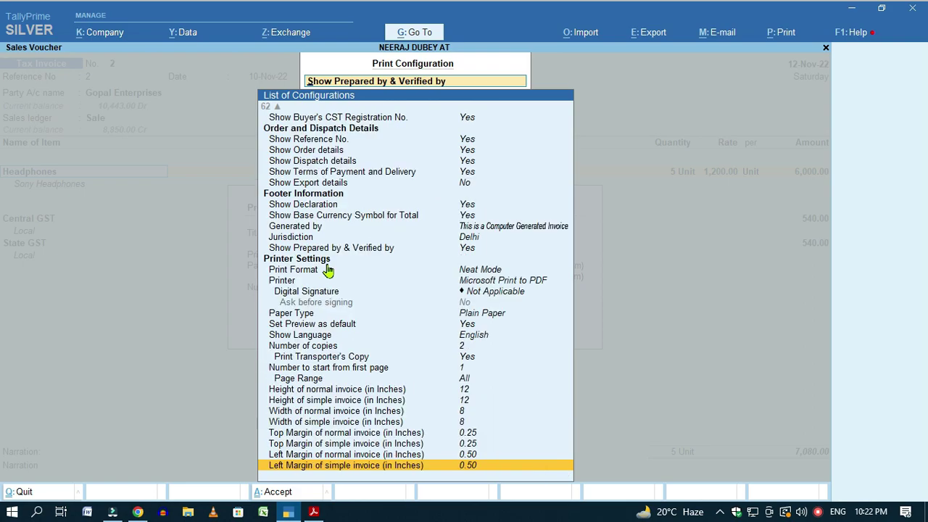
# Open the Printer setting under Printer Settings, browse the available printers, and choose Microsoft Print to PDF.
pyautogui.click(479, 274)
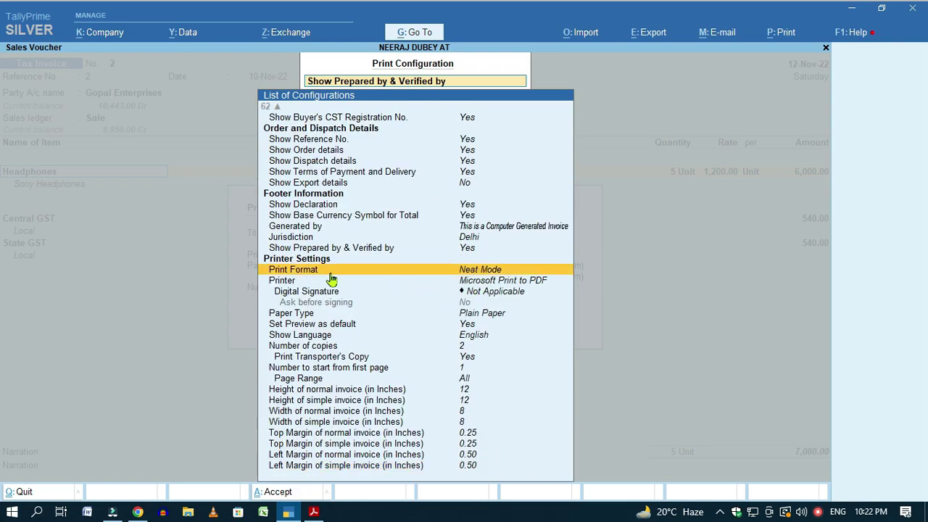
pyautogui.click(481, 282)
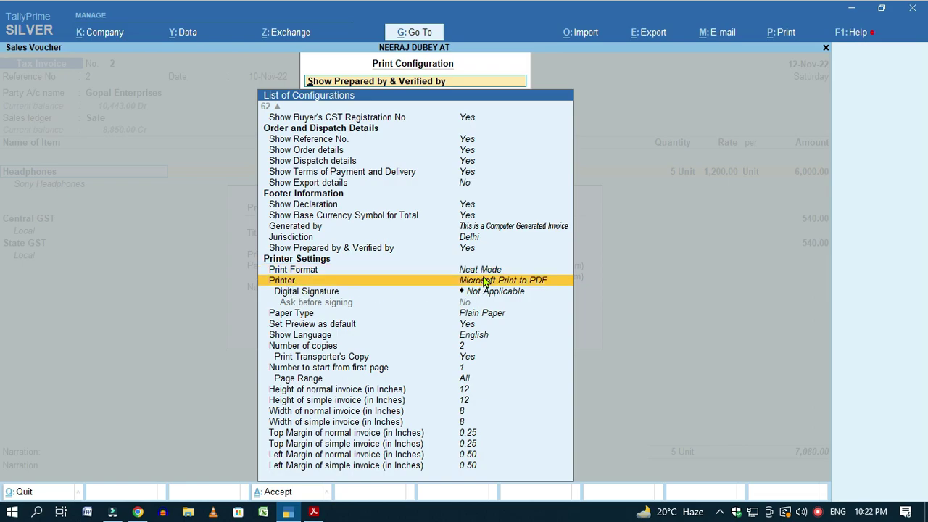
pyautogui.click(484, 282)
pyautogui.press('Up')
pyautogui.press('Up')
pyautogui.press('Down')
pyautogui.press('Up')
pyautogui.press('Down')
pyautogui.press('Up')
pyautogui.press('Down')
pyautogui.press('Up')
pyautogui.press('Down')
pyautogui.press('Down')
pyautogui.press('Up')
pyautogui.press('Down')
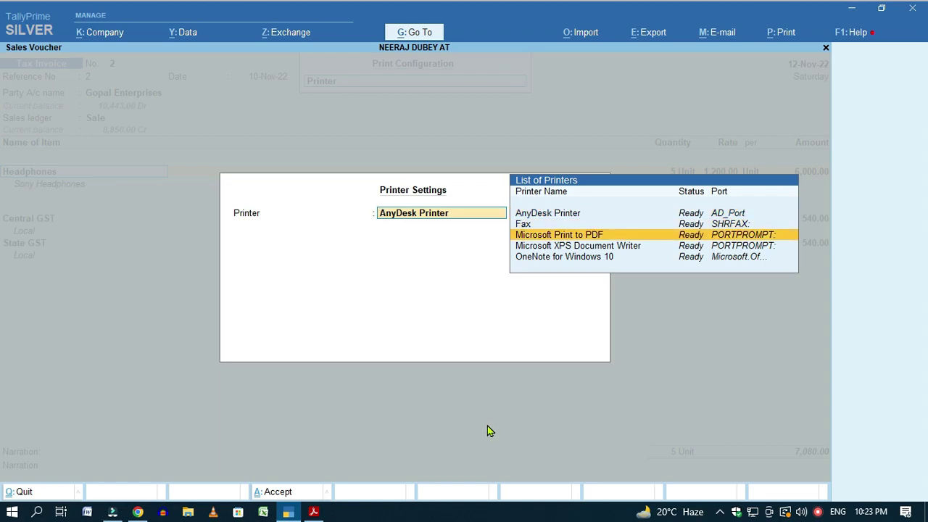
pyautogui.press('Return')
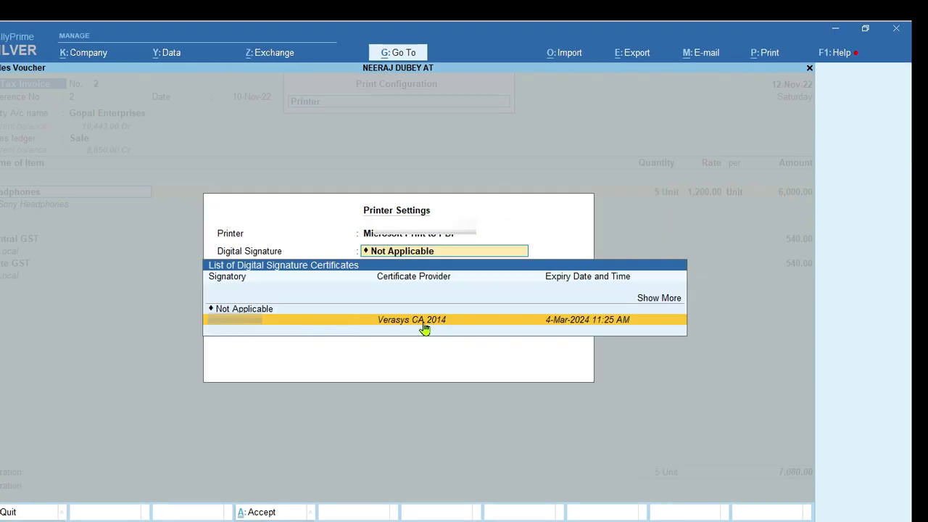
# Select the Verasys CA 2014 digital signature certificate, with Ask before signing set to Yes and Format of Signature set to Only Text.
pyautogui.click(377, 328)
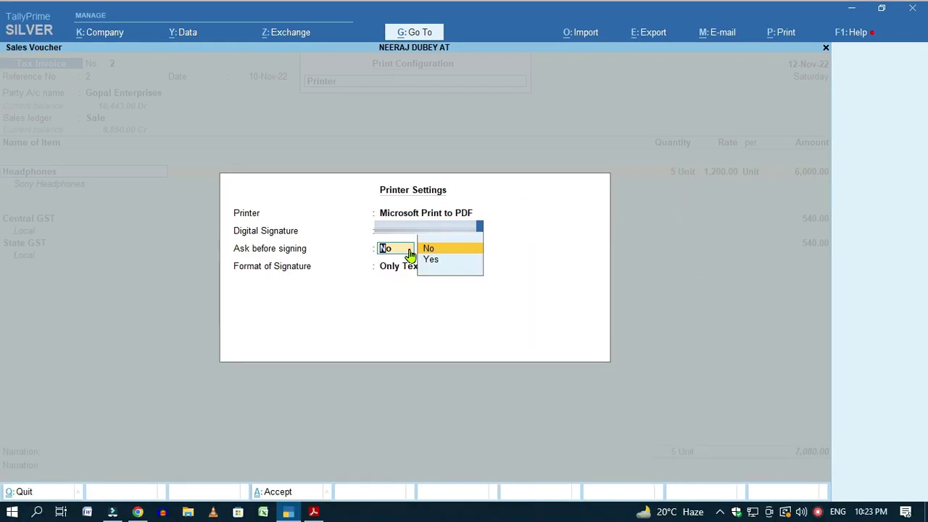
pyautogui.press('BackSpace')
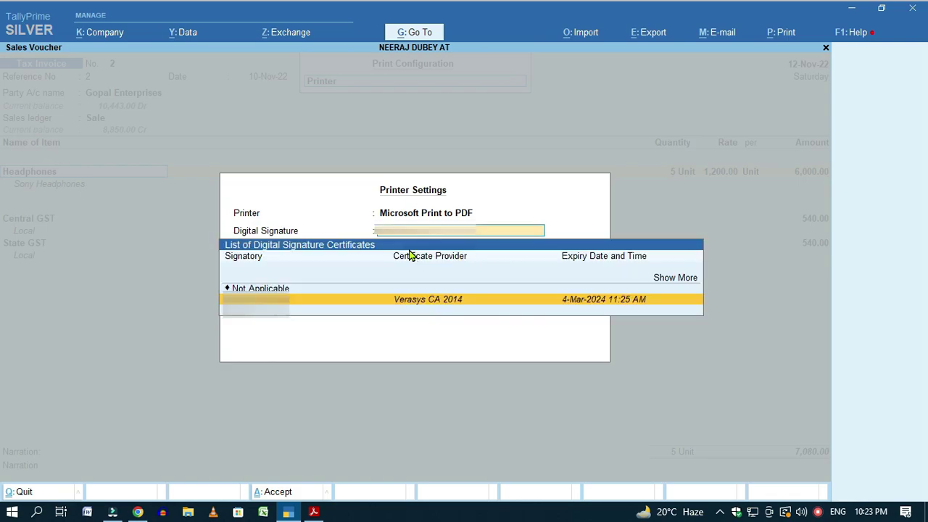
pyautogui.click(459, 304)
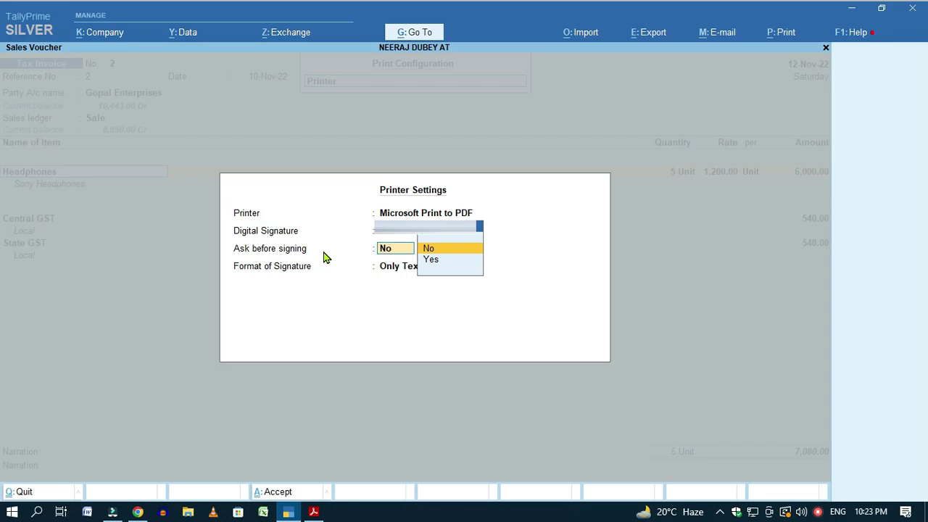
pyautogui.press('Down')
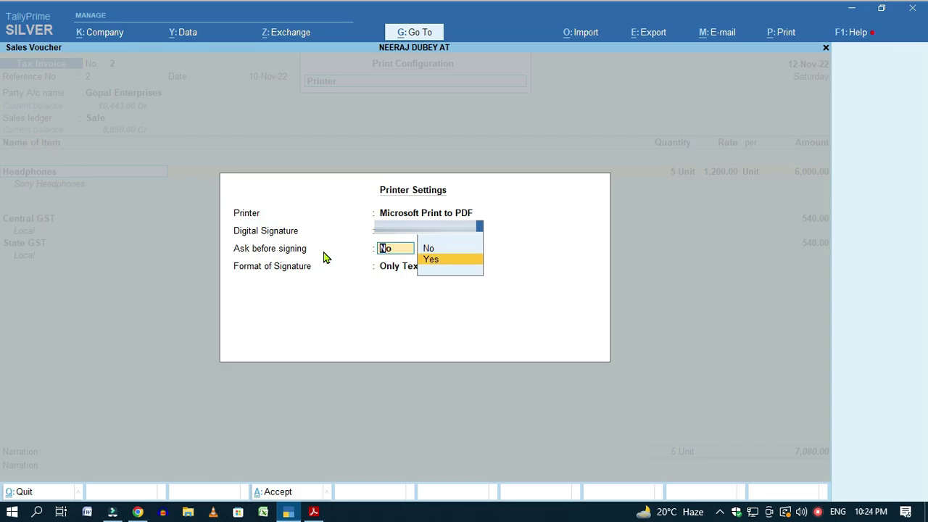
pyautogui.press('Return')
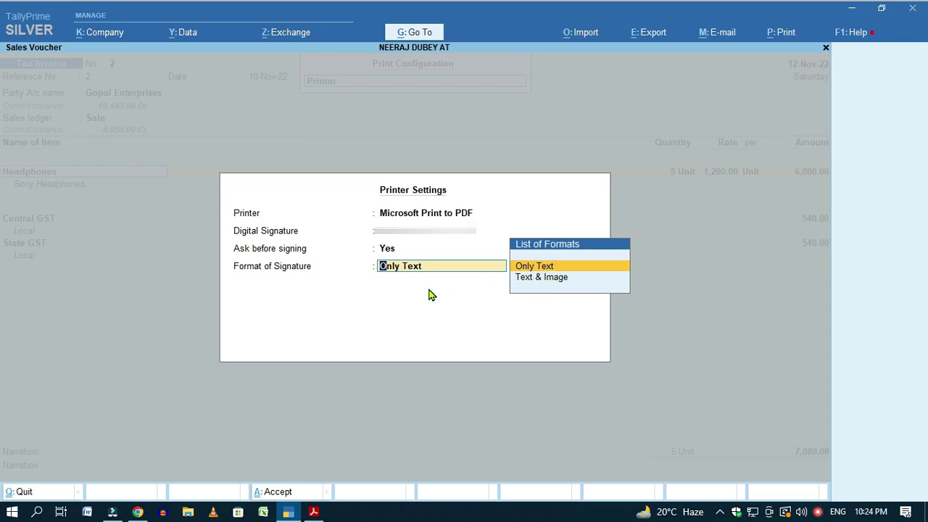
pyautogui.press('Return')
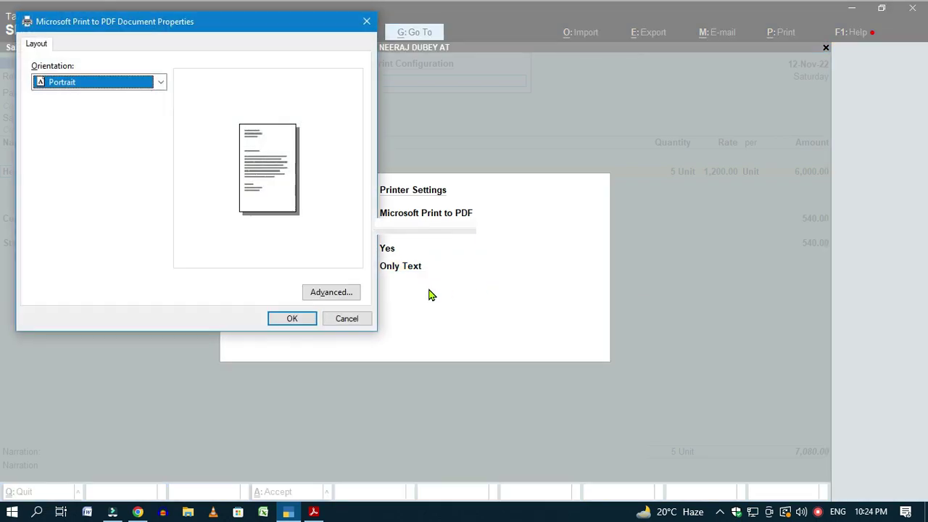
# Choose Portrait orientation in the Microsoft Print to PDF document properties and confirm.
pyautogui.click(98, 82)
pyautogui.click(108, 113)
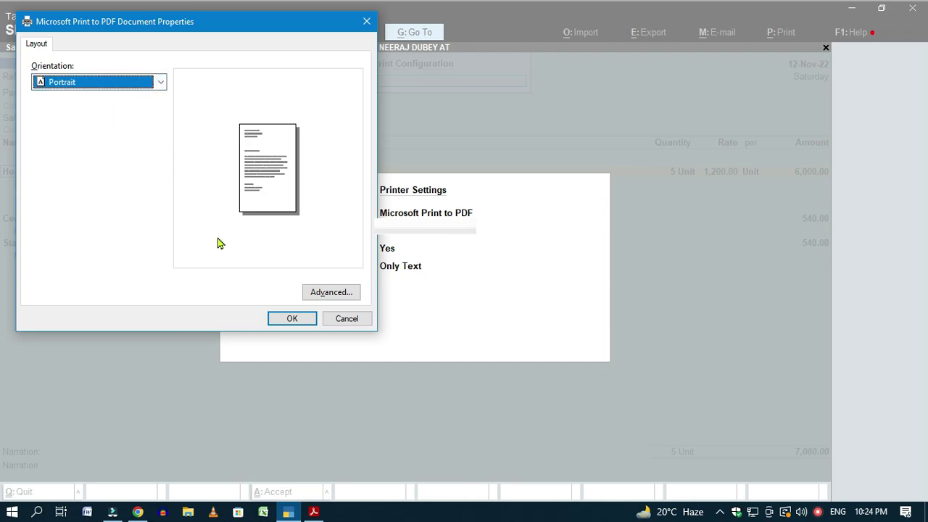
pyautogui.click(290, 319)
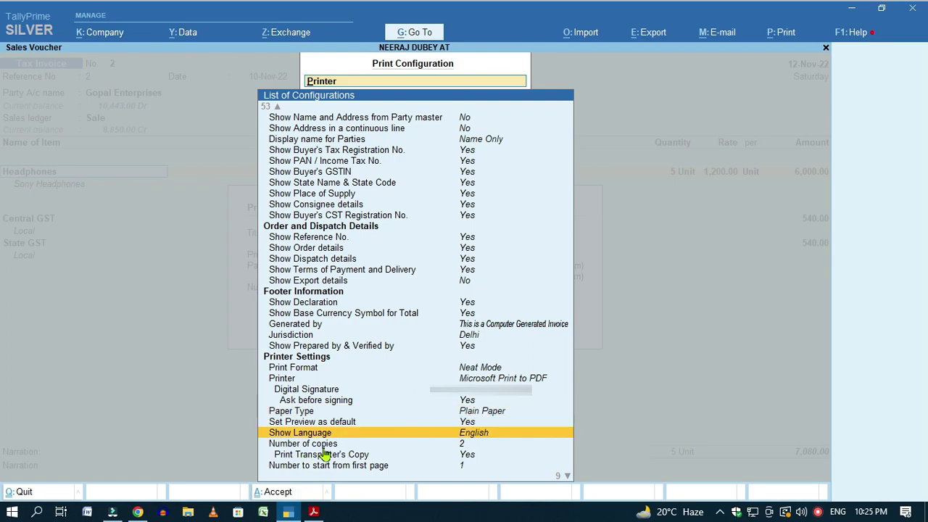
# Keep the number of copies at 2 and set the type of copy to Triplicate.
pyautogui.click(460, 448)
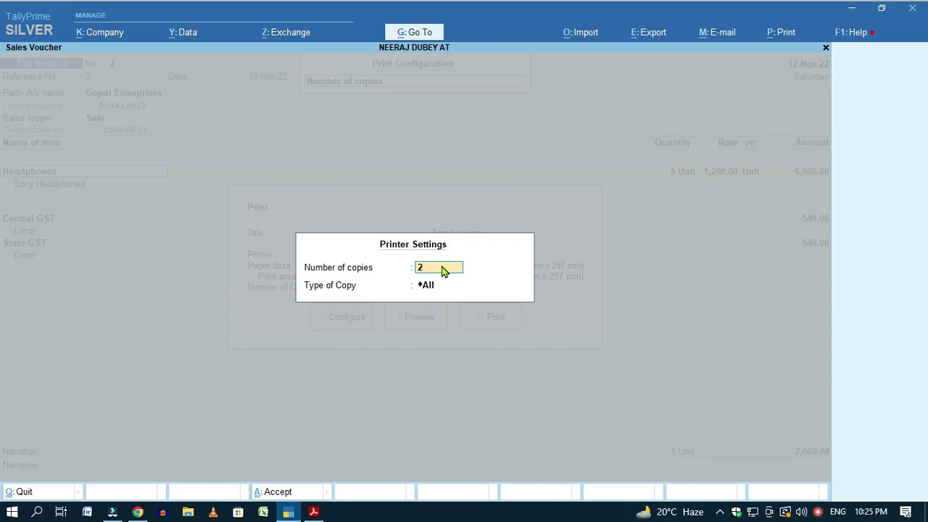
pyautogui.press('Return')
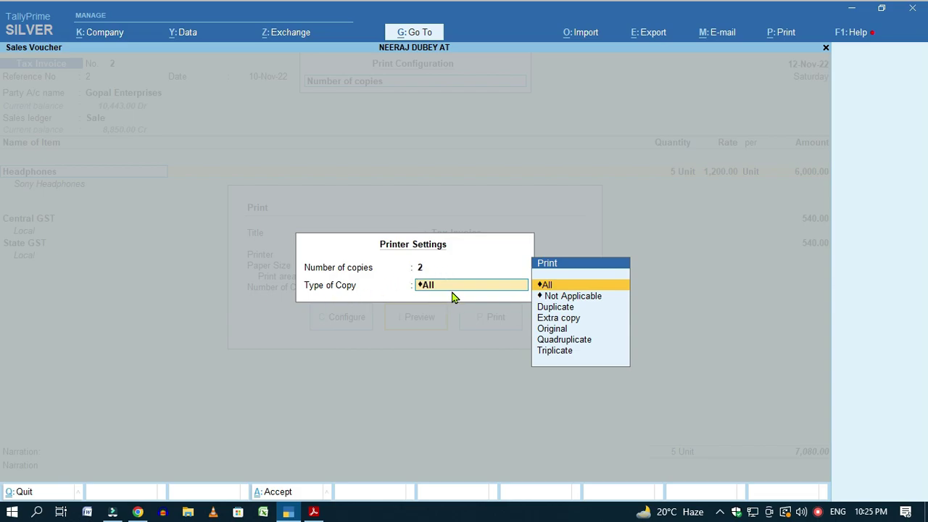
pyautogui.click(556, 329)
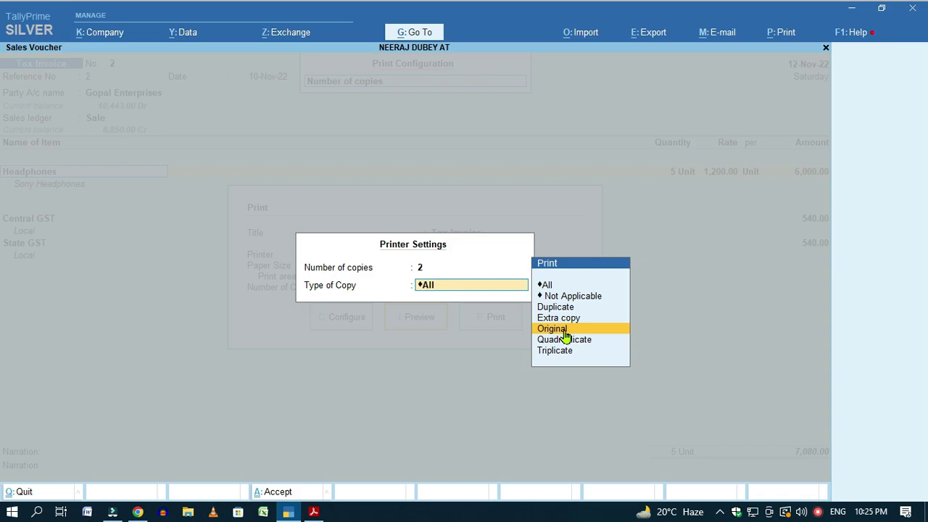
pyautogui.click(562, 319)
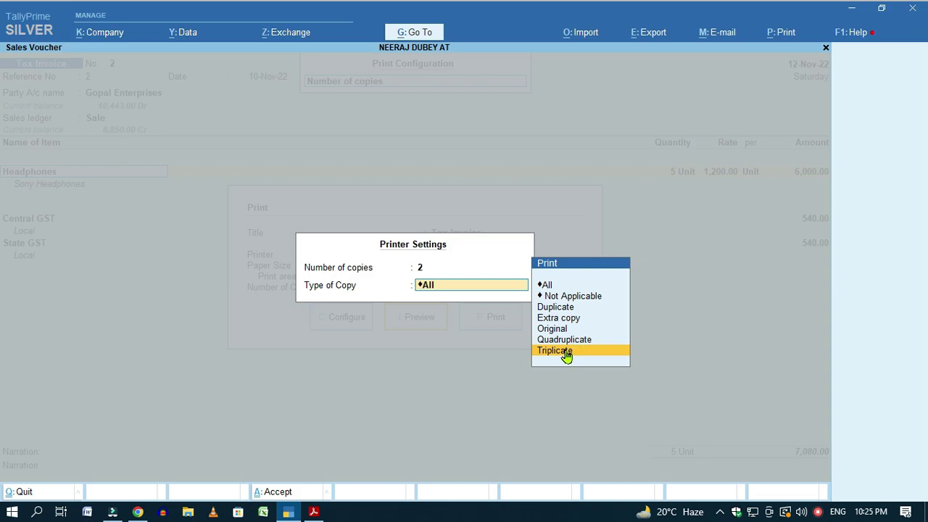
pyautogui.click(564, 353)
# Go through the Print Transporter's Copy, Number to start from first page, Page Range and Height of normal invoice settings.
pyautogui.scroll(-6, 406, 389)
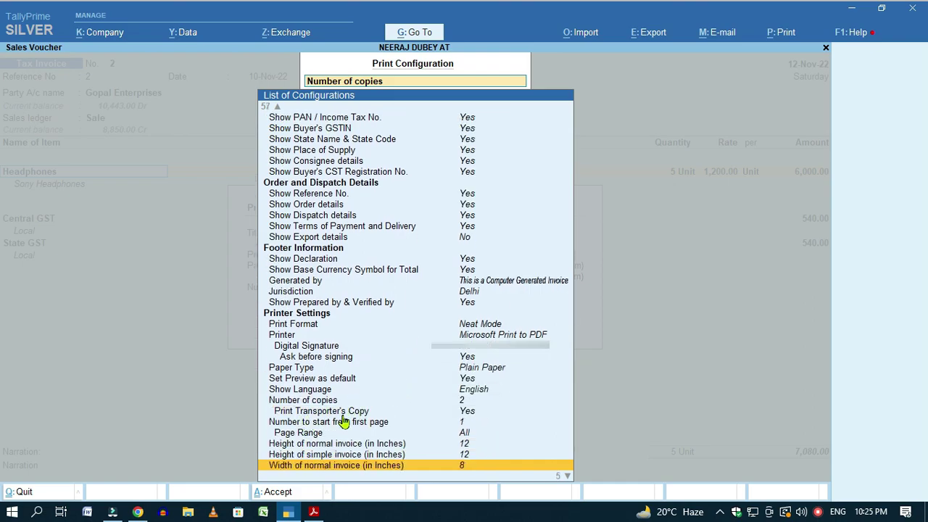
pyautogui.click(468, 413)
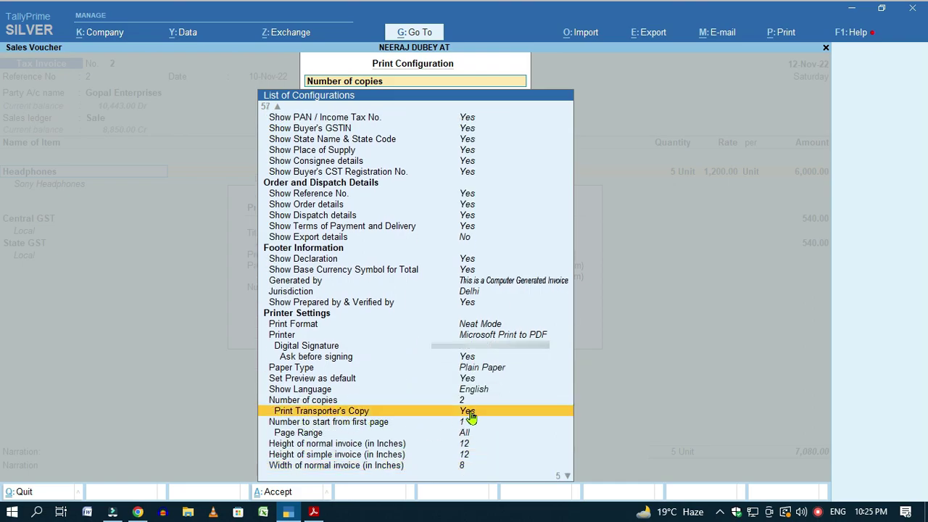
pyautogui.scroll(-5, 319, 427)
pyautogui.click(304, 369)
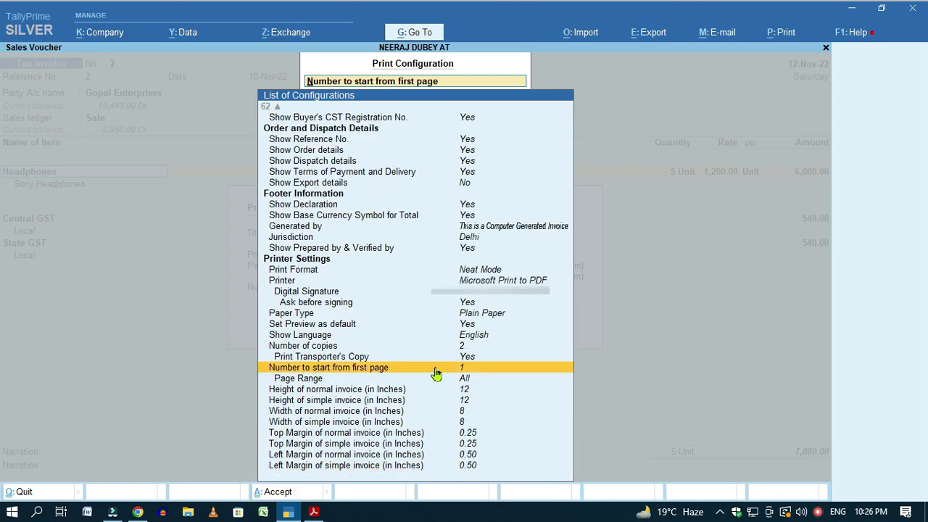
pyautogui.click(298, 379)
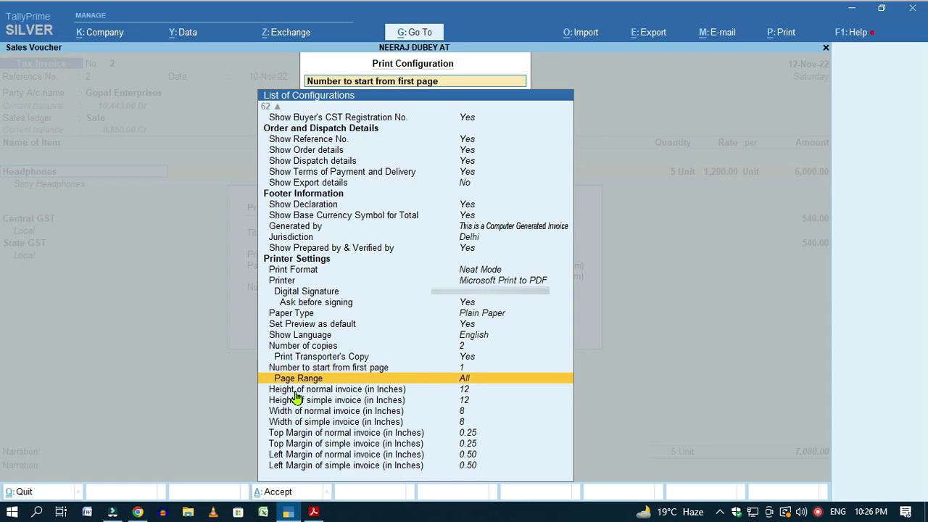
pyautogui.click(296, 392)
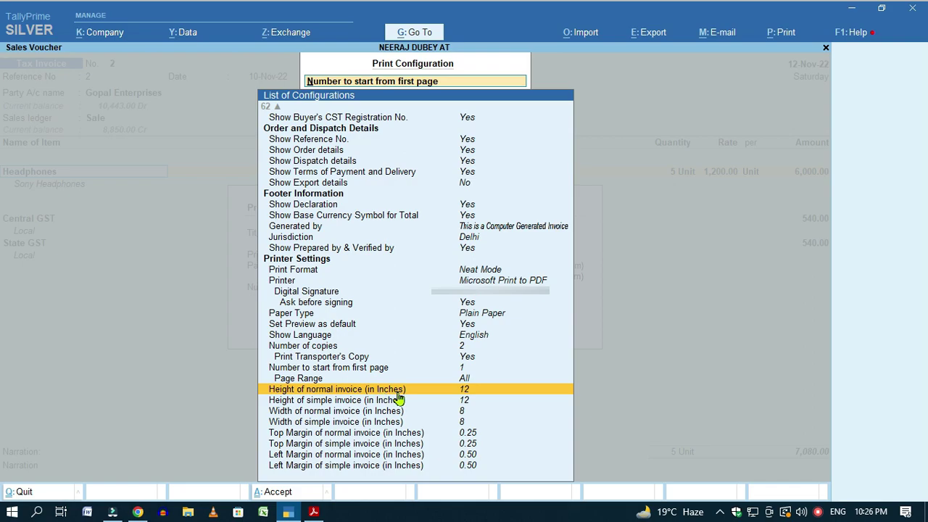
# Preview the tax invoice, zoom in to check the copy label and item details, and close the preview.
pyautogui.press('Escape')
pyautogui.click(422, 326)
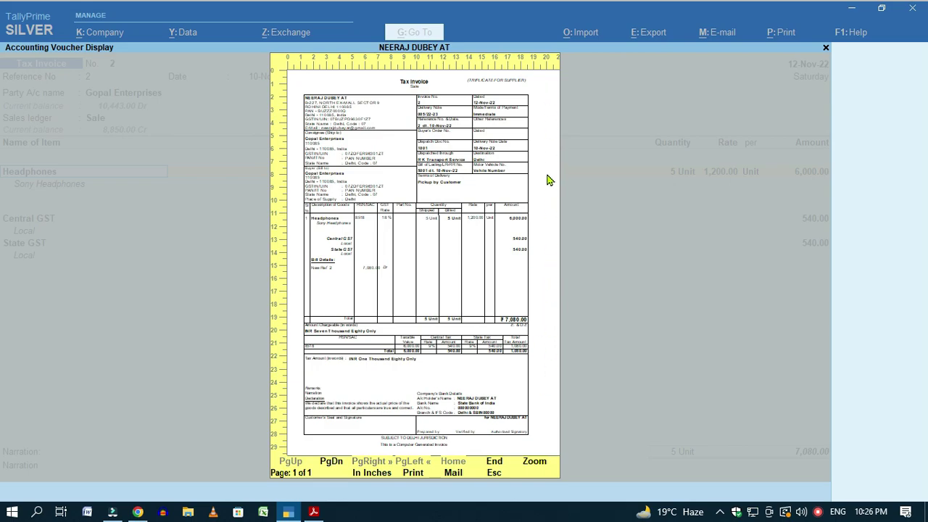
pyautogui.click(528, 468)
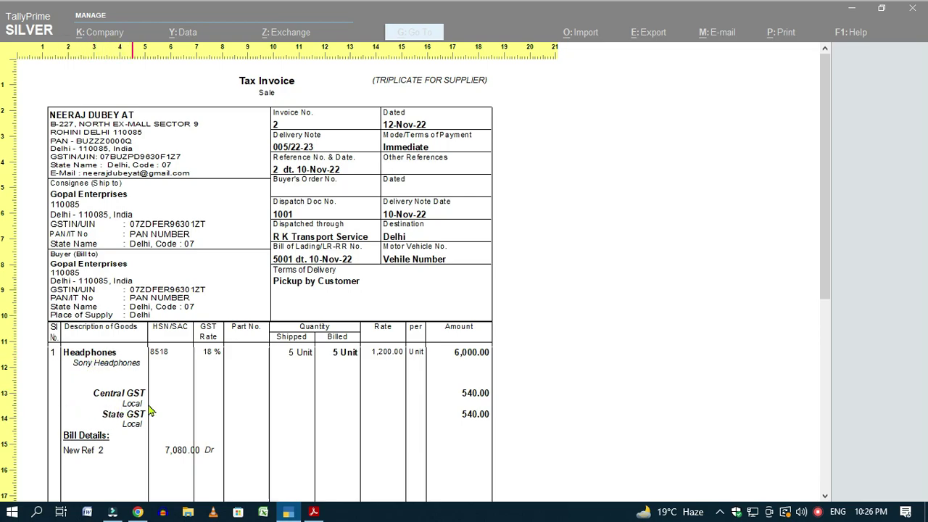
pyautogui.scroll(-3, 454, 428)
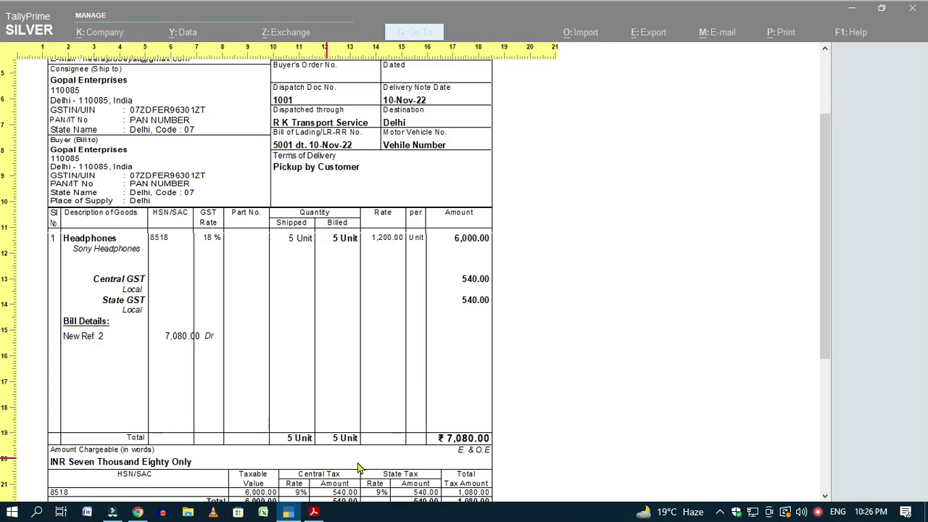
pyautogui.hotkey('alt', 'z')
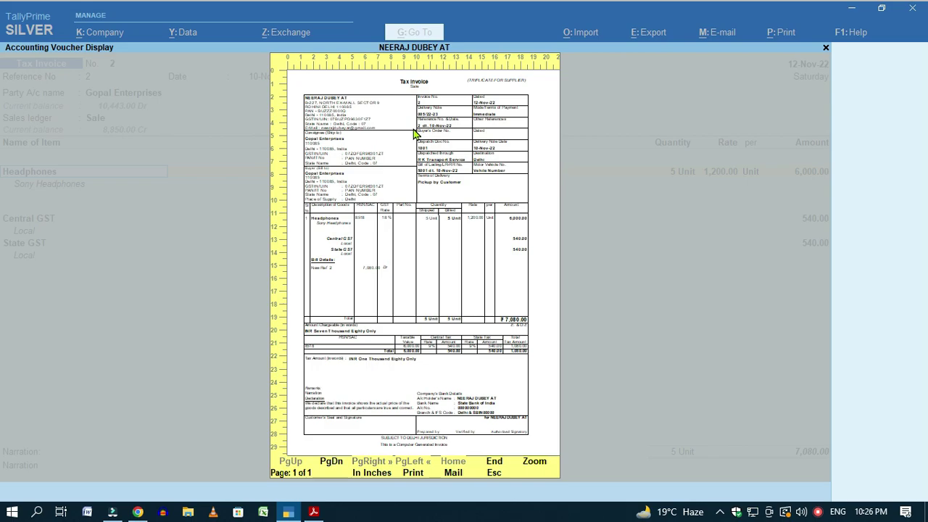
pyautogui.press('Escape')
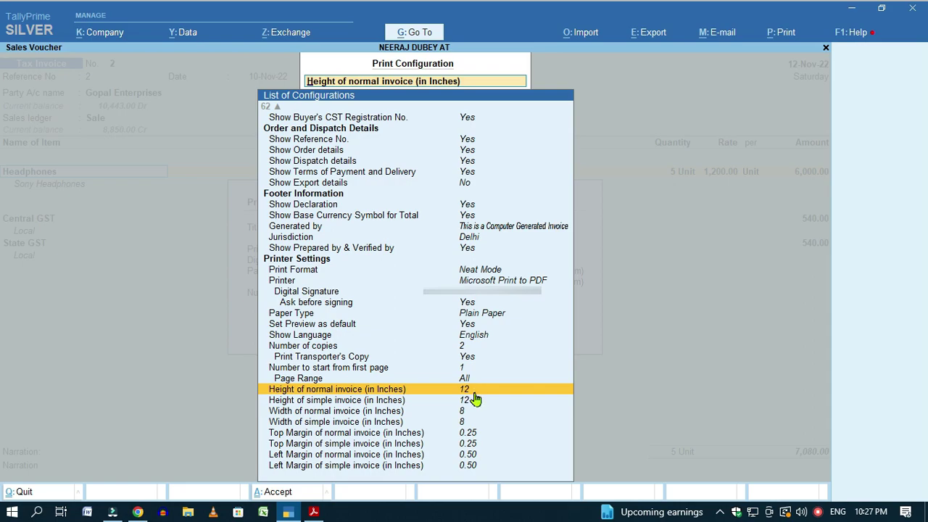
# Open the Height of normal invoice setting, leave it at 12 inches, and go through the width and margin settings below it.
pyautogui.press('Return')
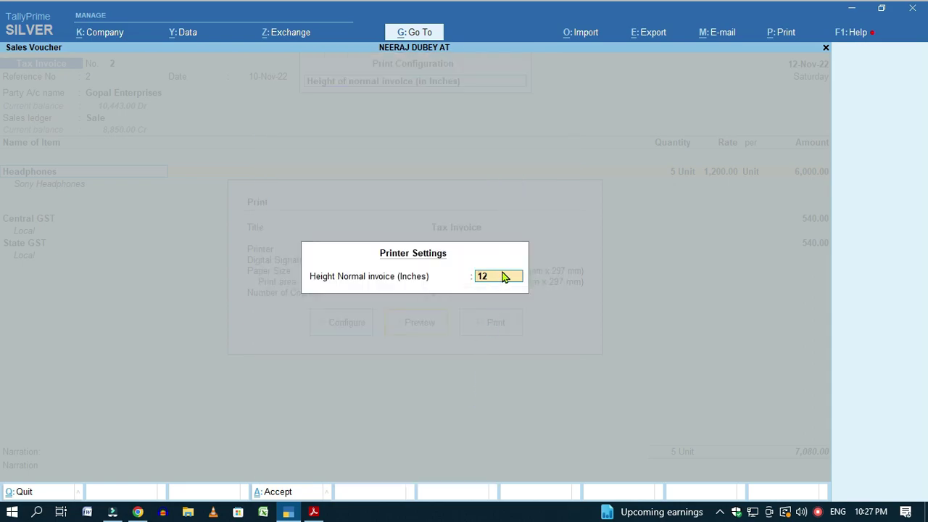
pyautogui.press('BackSpace')
pyautogui.press('Return')
pyautogui.press('Down')
pyautogui.press('Down')
pyautogui.press('Down')
pyautogui.press('Down')
pyautogui.press('Down')
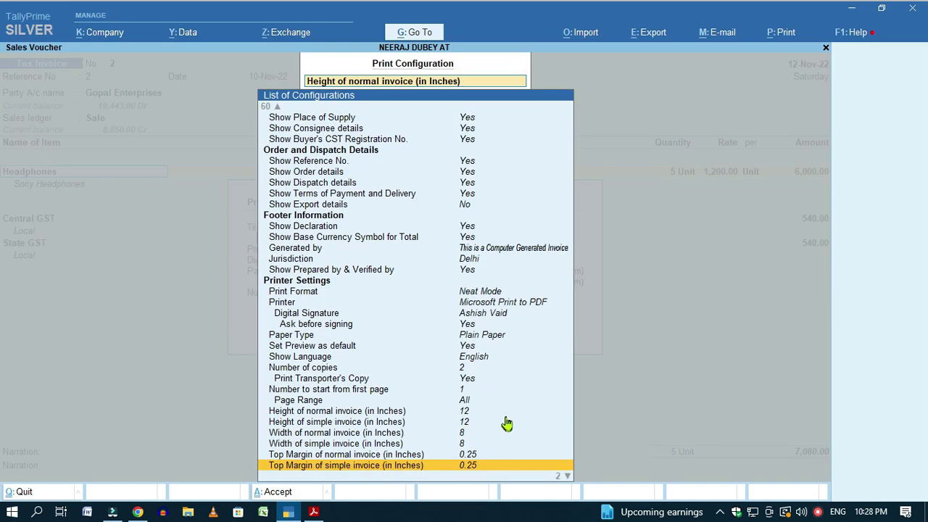
pyautogui.press('Down')
pyautogui.press('Down')
# Look at the simple invoice height and normal invoice width settings, and check the page size in the print preview.
pyautogui.click(465, 401)
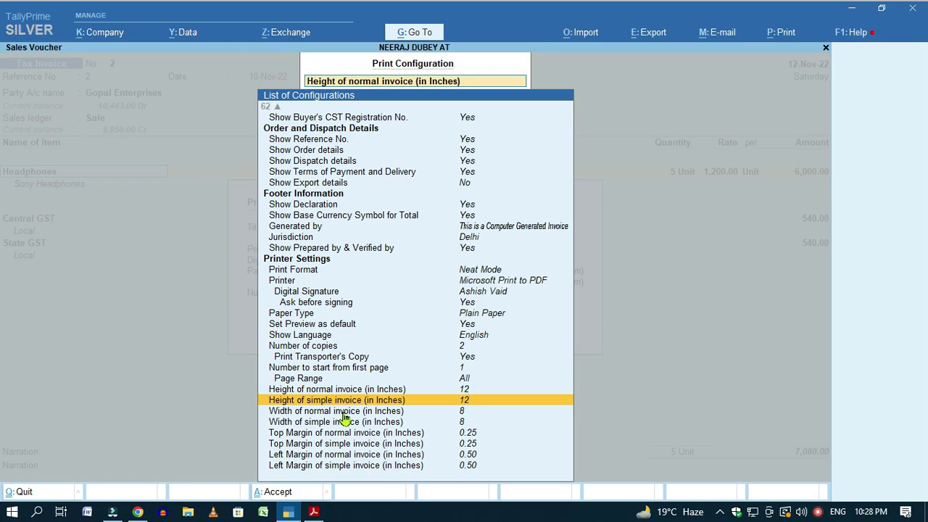
pyautogui.click(285, 412)
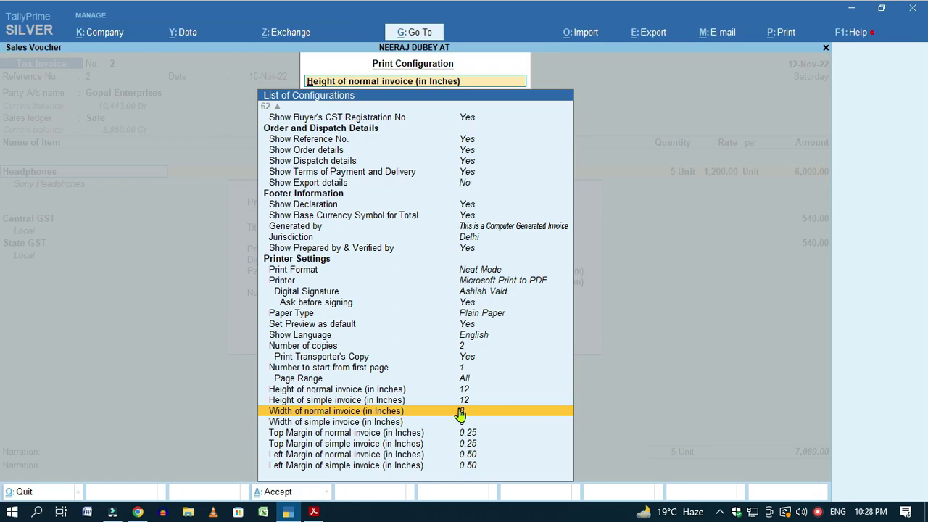
pyautogui.click(365, 418)
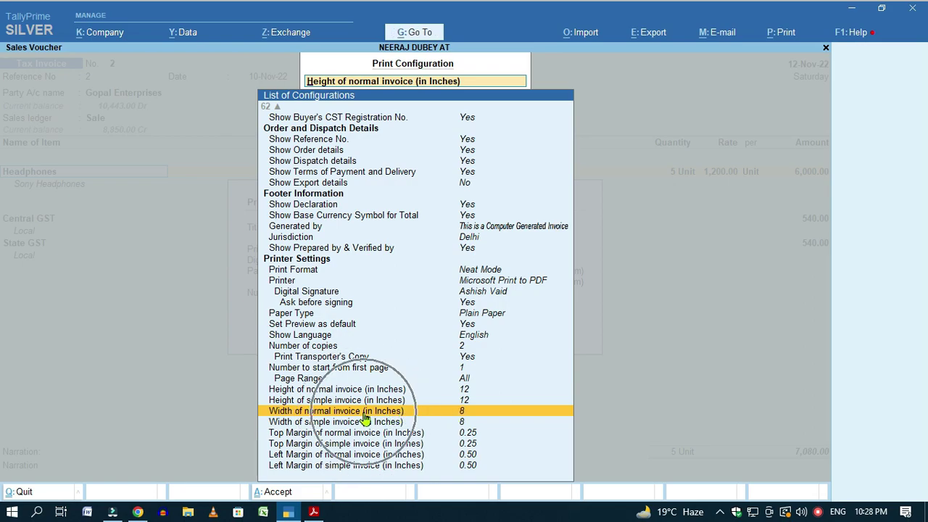
pyautogui.press('Escape')
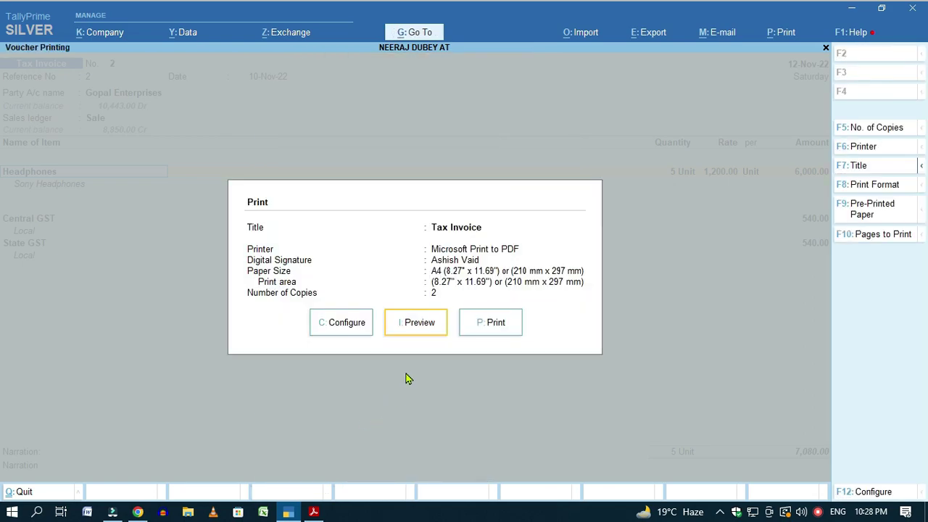
pyautogui.click(420, 330)
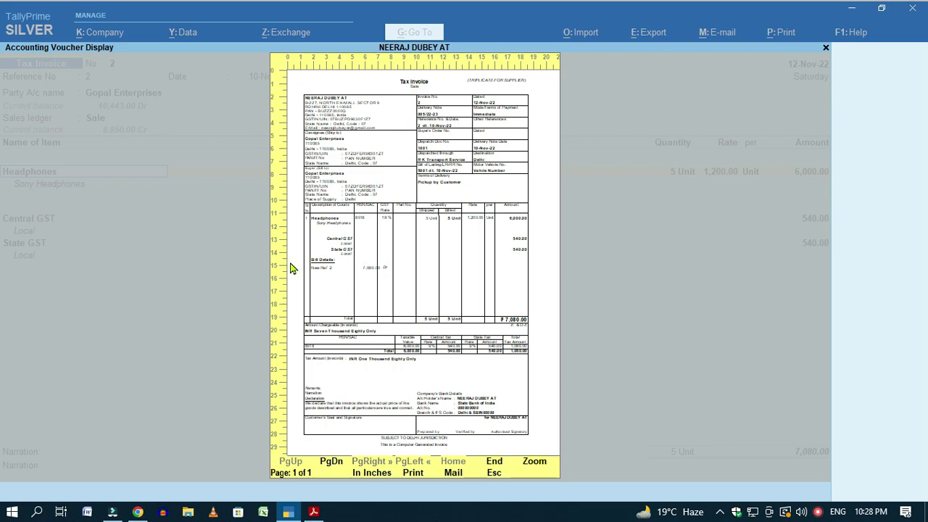
pyautogui.click(508, 475)
# Reopen the print configuration and set the Width of normal invoice to 10 inches.
pyautogui.click(340, 326)
pyautogui.press('pagedown')
pyautogui.press('pagedown')
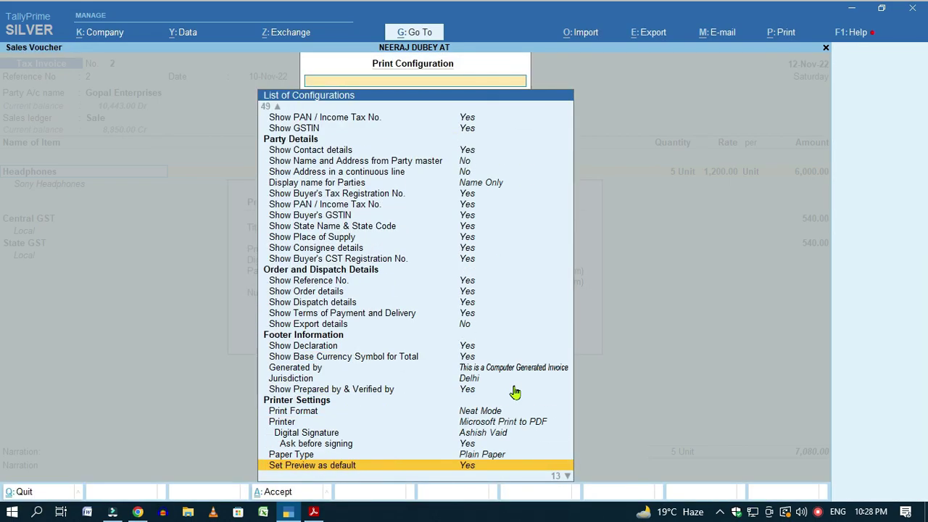
pyautogui.click(464, 413)
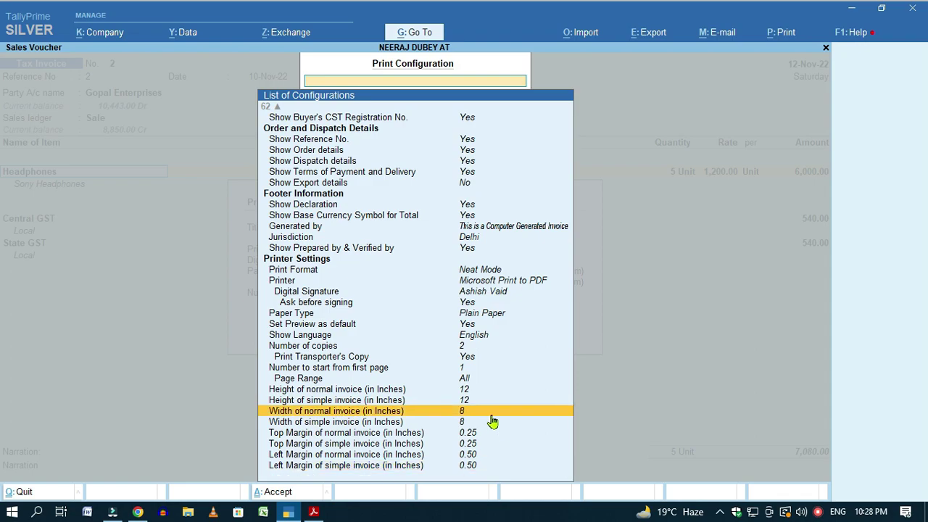
pyautogui.press('Return')
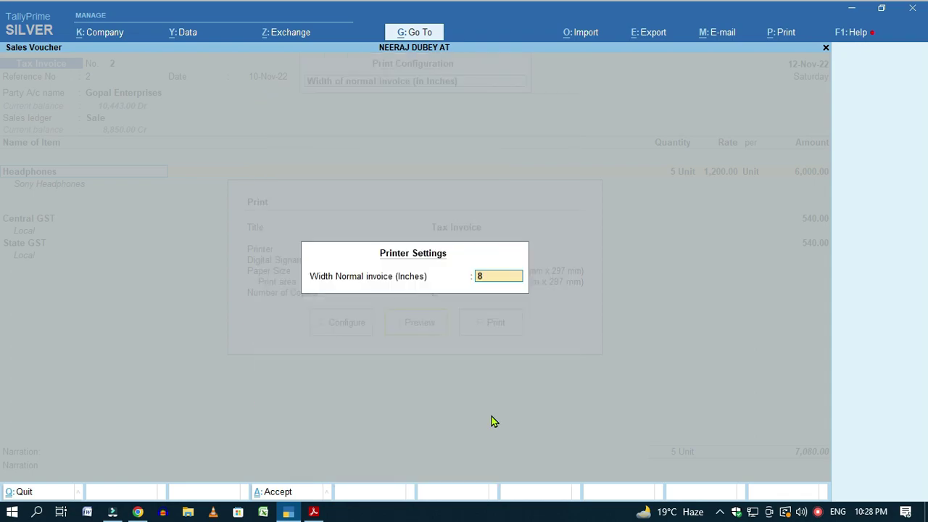
pyautogui.write('10')
pyautogui.press('Return')
# Set the Width of simple invoice to 10 inches, accept the configuration, and check the widened layout in the print preview.
pyautogui.press('pagedown')
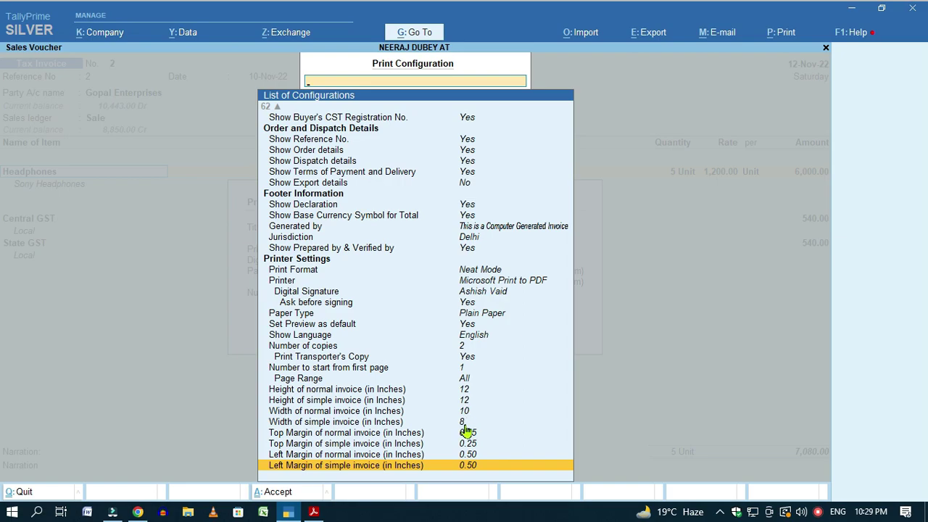
pyautogui.click(465, 423)
pyautogui.click(453, 421)
pyautogui.write('10')
pyautogui.press('Return')
pyautogui.hotkey('ctrl', 'a')
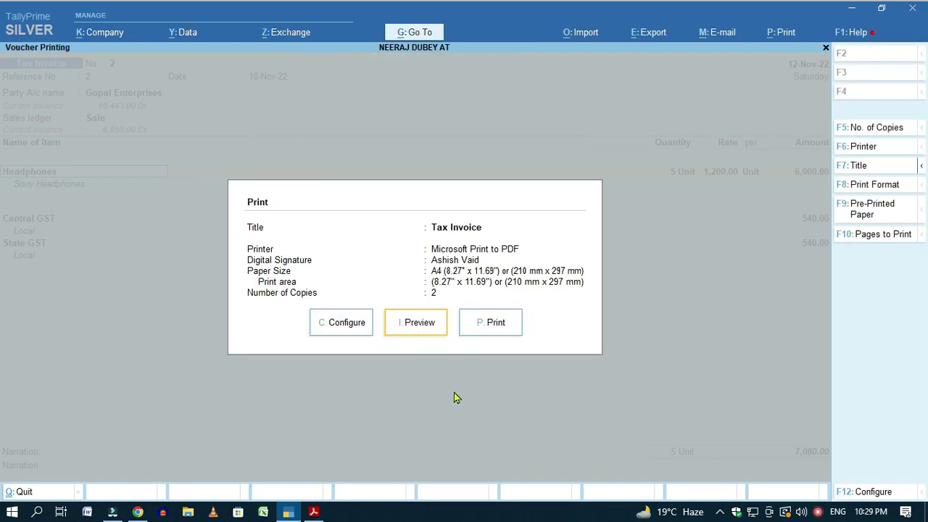
pyautogui.click(422, 327)
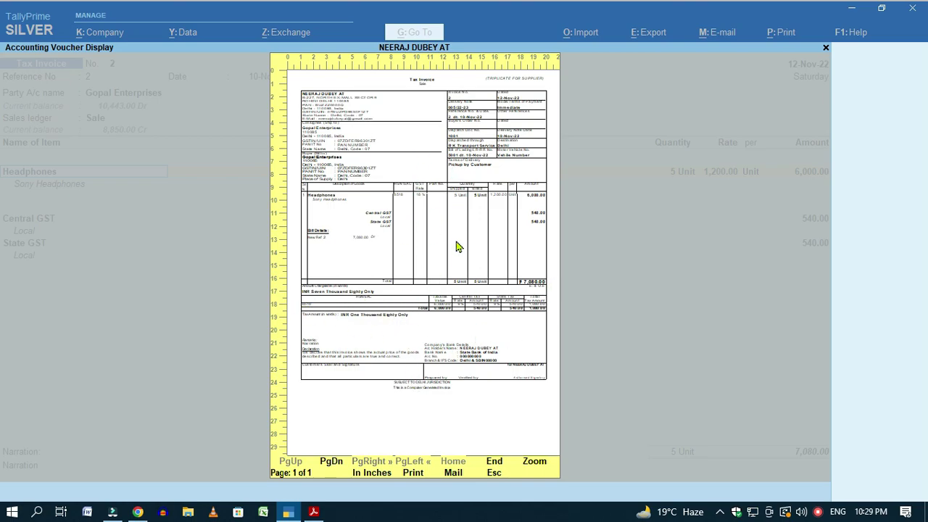
pyautogui.press('Escape')
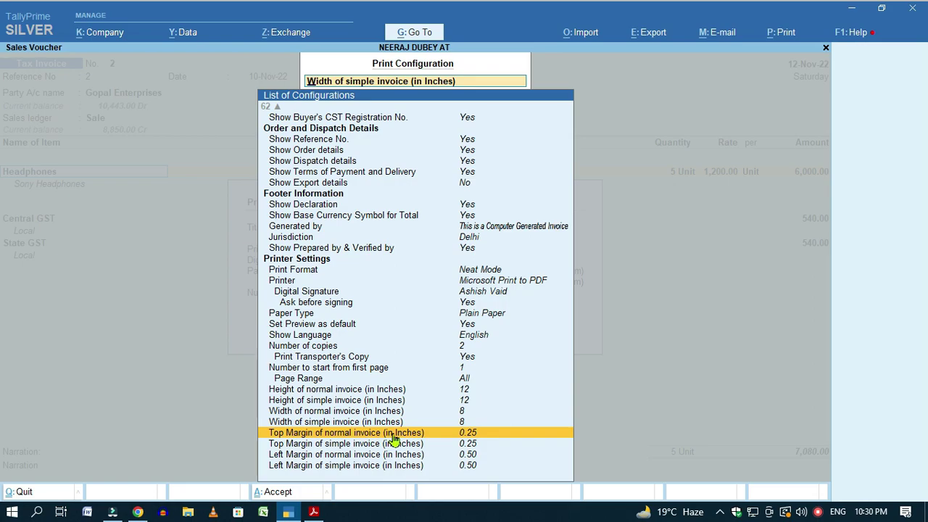
# Look over the top and left margin settings for normal and simple invoices, and check the margins in the print preview.
pyautogui.press('Down')
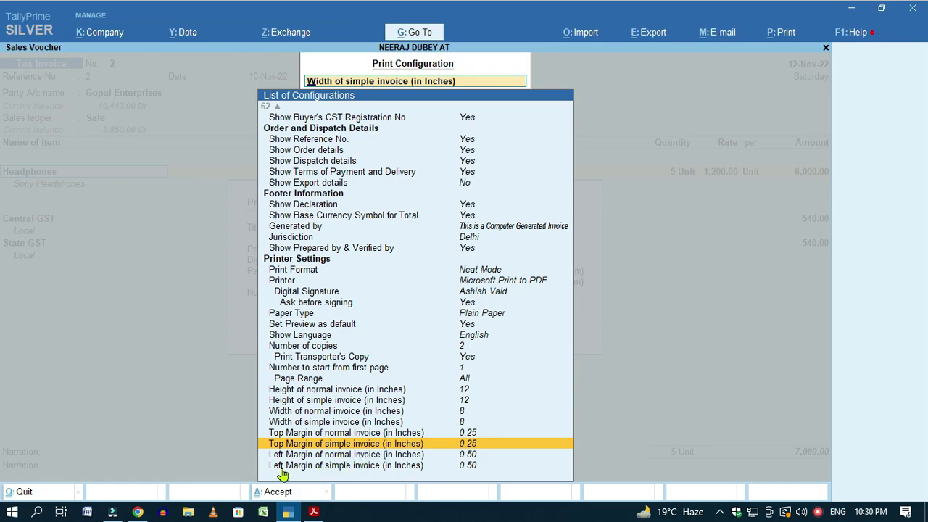
pyautogui.click(343, 466)
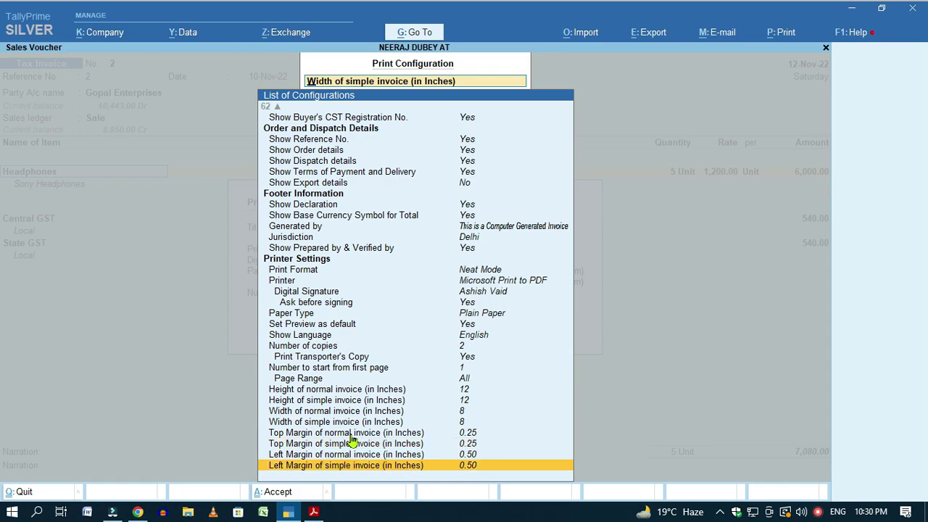
pyautogui.click(471, 434)
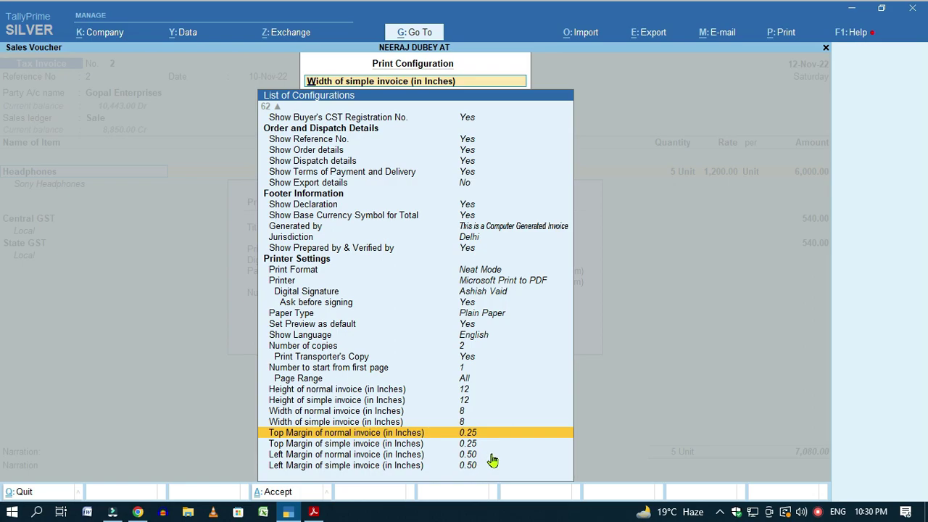
pyautogui.press('Escape')
pyautogui.click(408, 325)
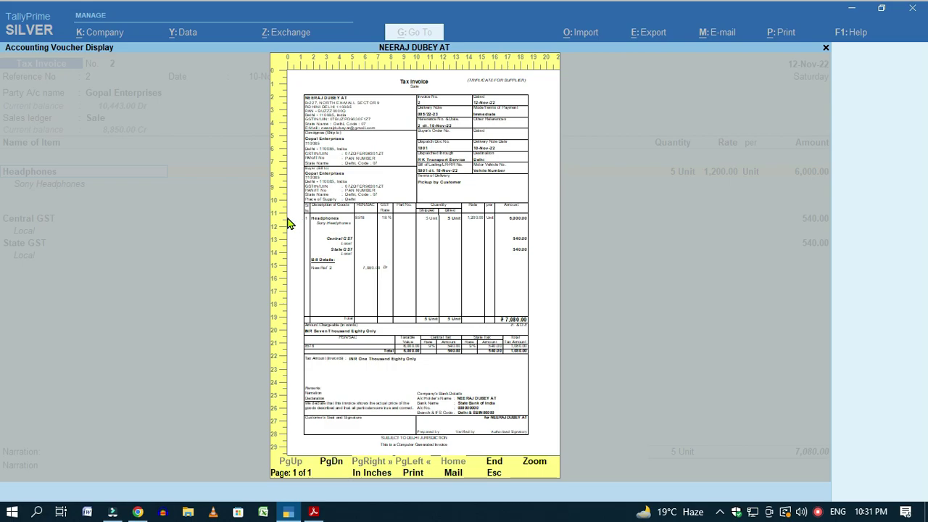
pyautogui.press('Escape')
# Reopen the print configuration with its full list of settings shown, and close it to return to the voucher.
pyautogui.hotkey('alt', 'p')
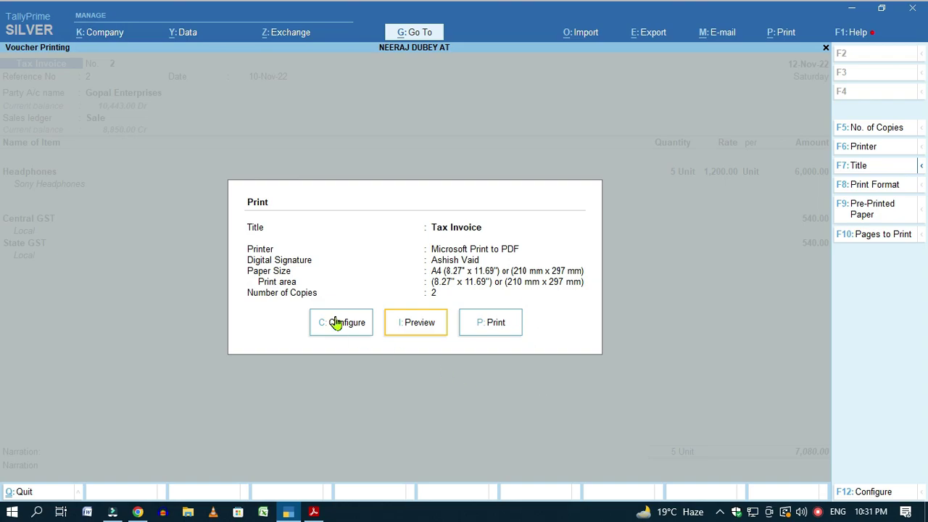
pyautogui.click(337, 323)
pyautogui.click(539, 121)
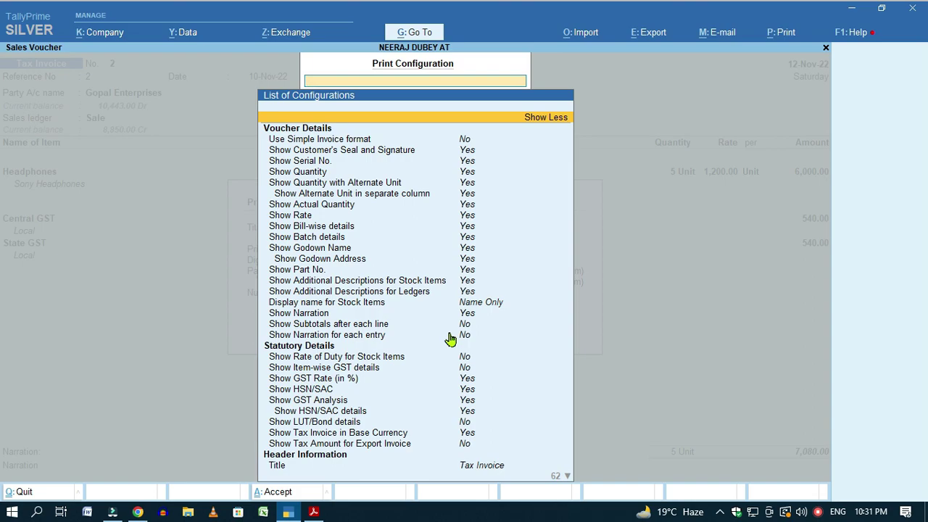
pyautogui.press('Escape')
pyautogui.press('Escape')
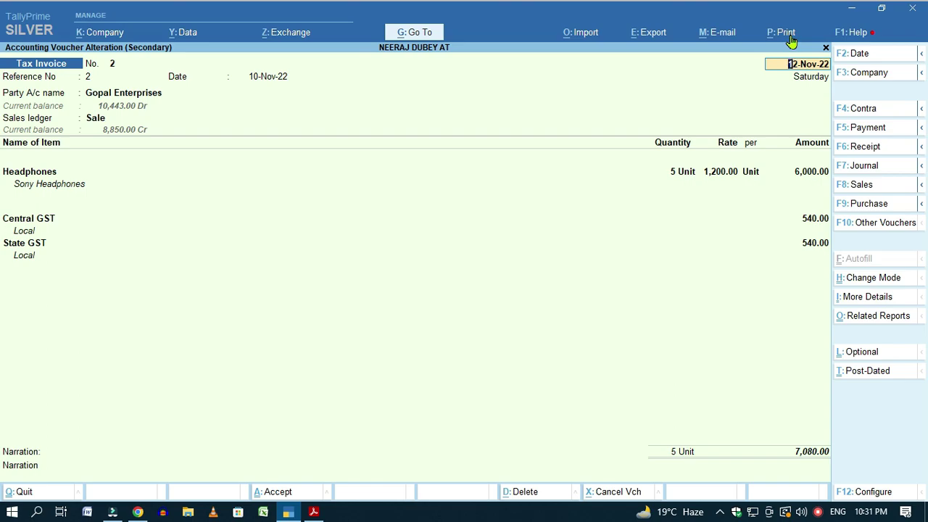
# Open the general print configuration with its full list of settings shown, and look over the printer and default preview settings.
pyautogui.hotkey('alt', 'p')
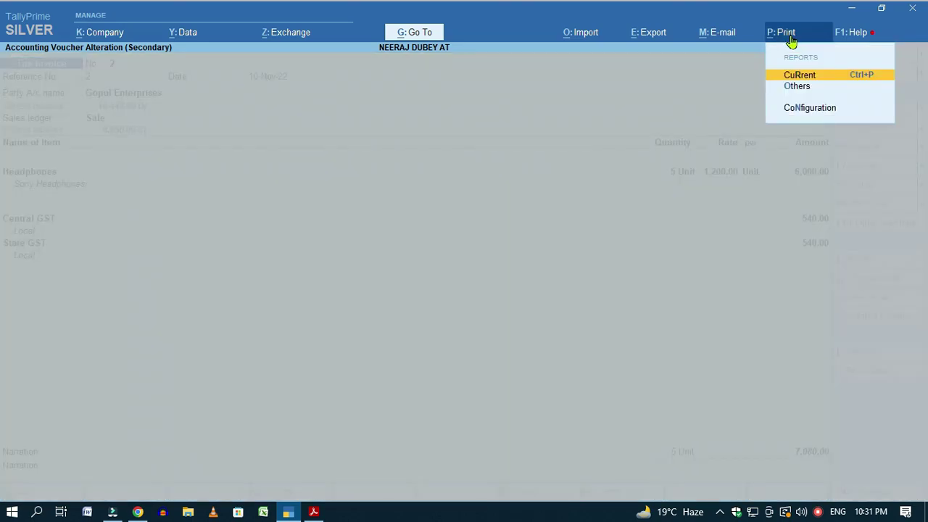
pyautogui.click(802, 111)
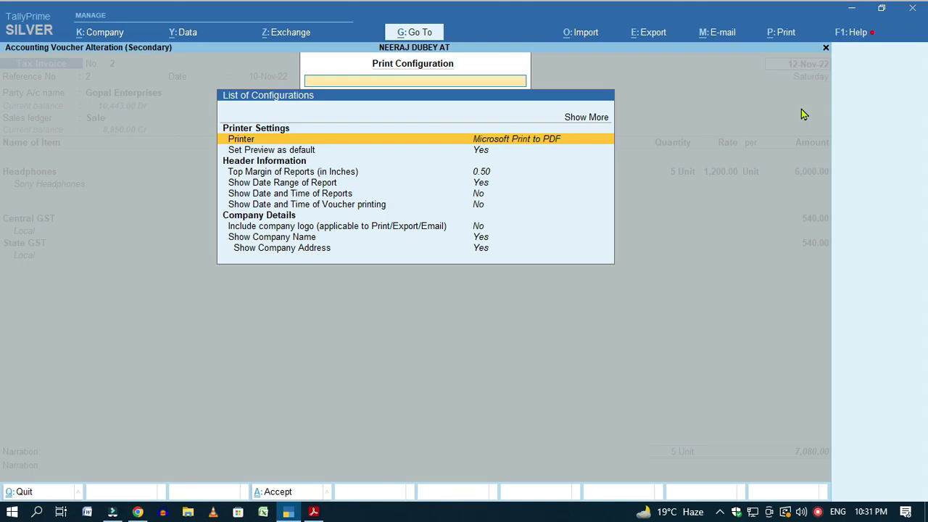
pyautogui.click(600, 120)
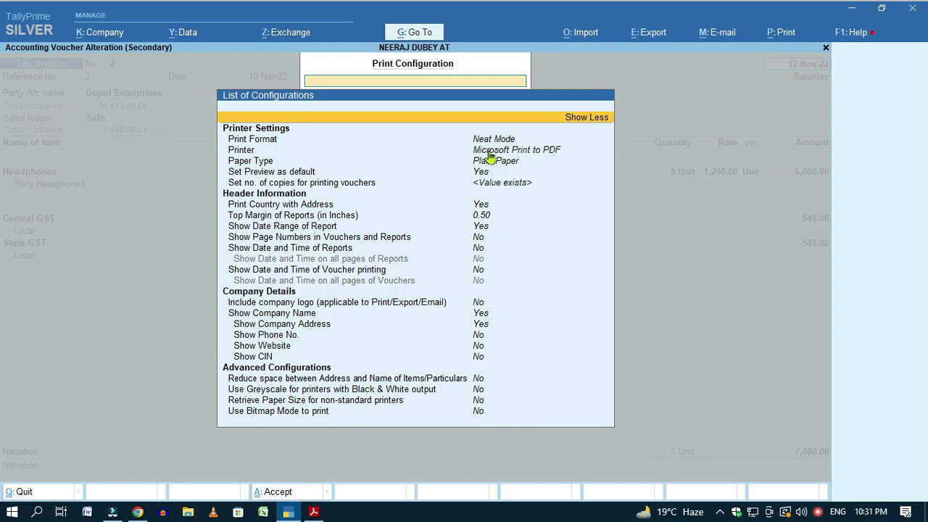
pyautogui.click(524, 154)
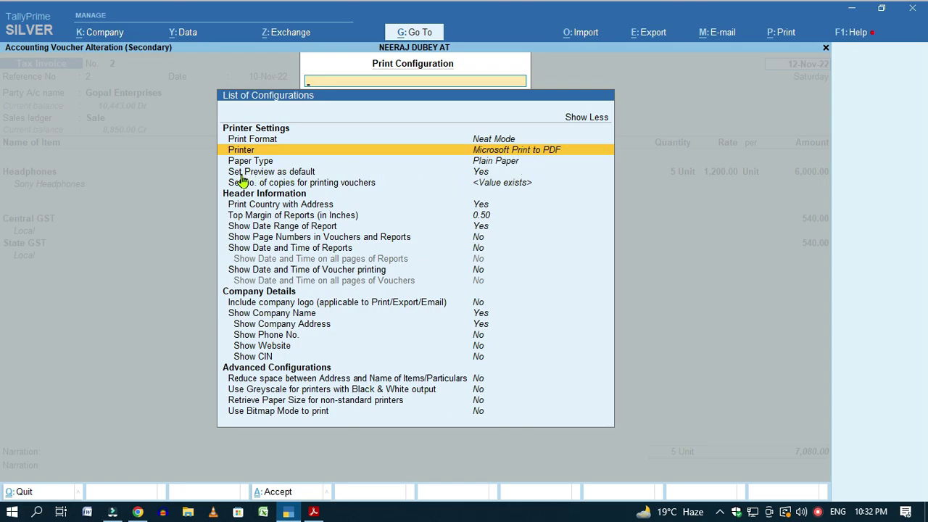
pyautogui.click(490, 173)
pyautogui.write('n')
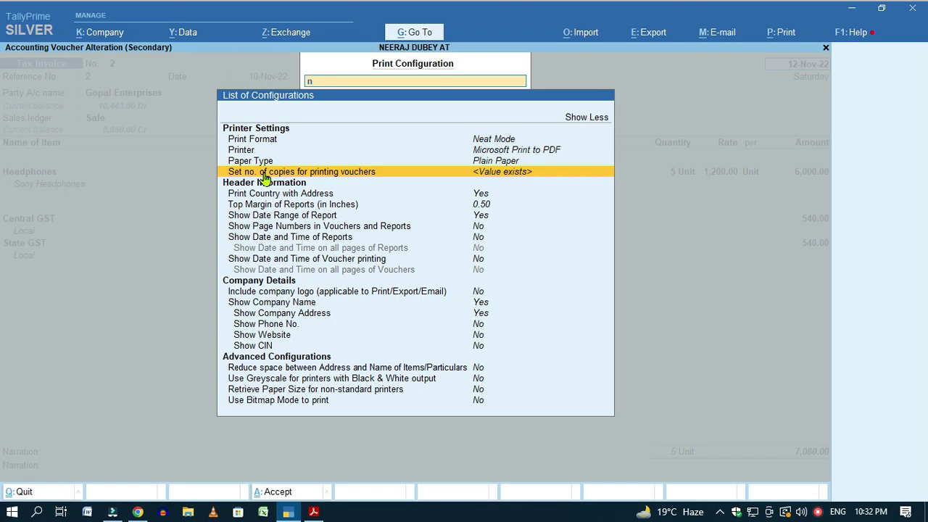
# Review the number of copies set for printing each voucher type, and accept the printer settings.
pyautogui.click(357, 173)
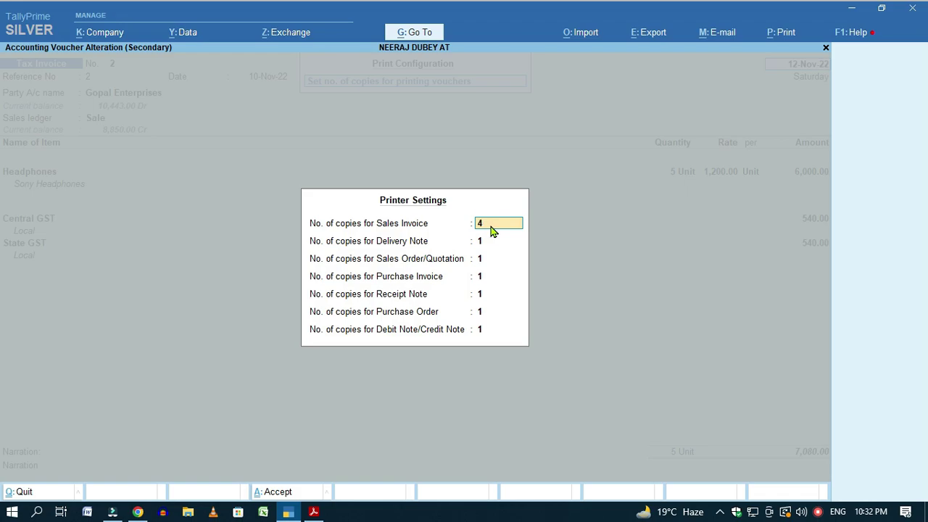
pyautogui.press('Return')
pyautogui.click(486, 227)
pyautogui.click(484, 243)
pyautogui.click(485, 261)
pyautogui.hotkey('ctrl', 'a')
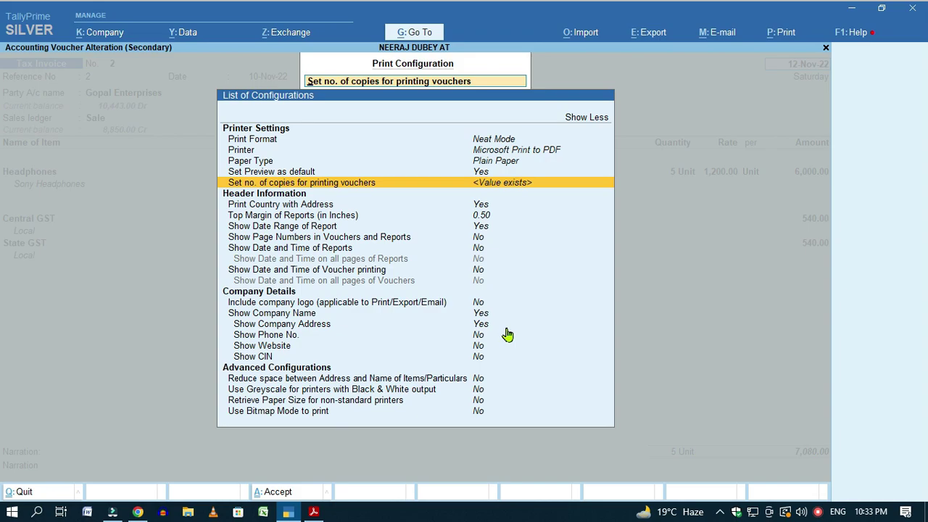
# Set both Show Date and Time of Voucher printing and Show Date and Time on all pages of Vouchers to Yes.
pyautogui.click(262, 207)
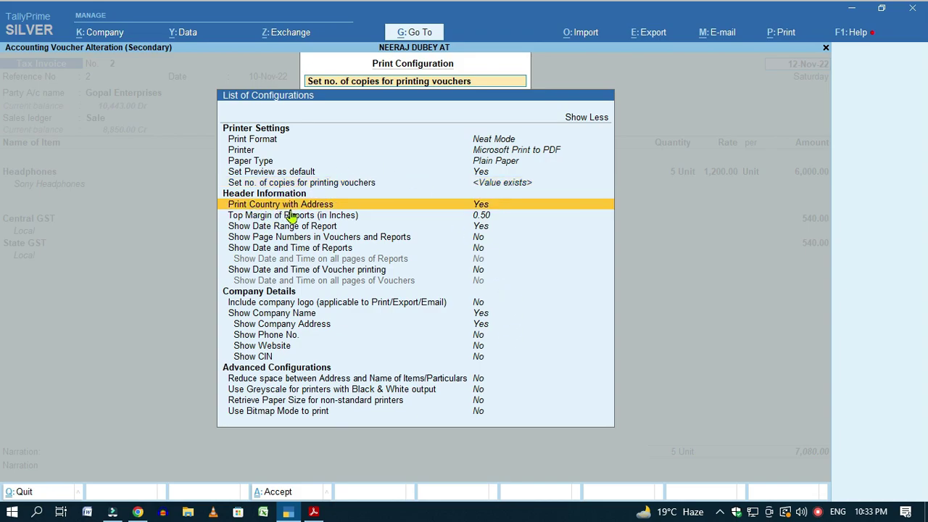
pyautogui.click(515, 215)
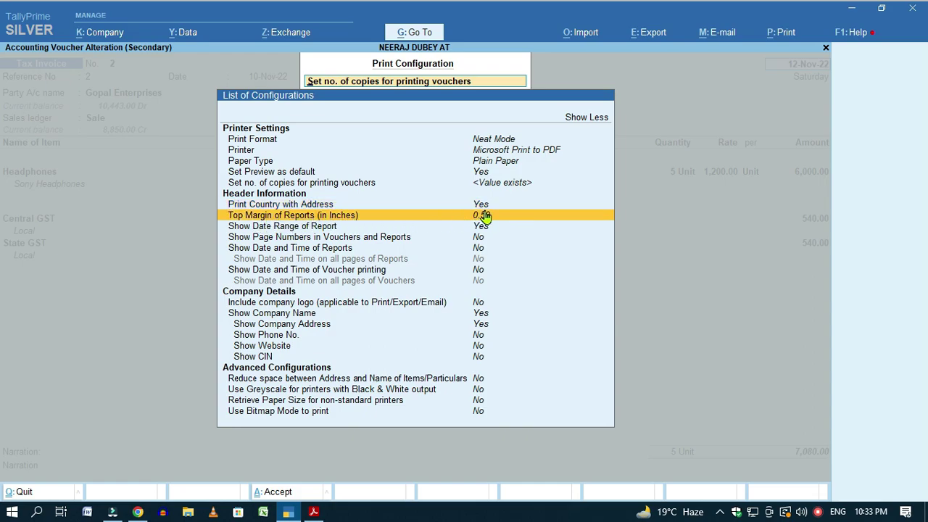
pyautogui.click(435, 248)
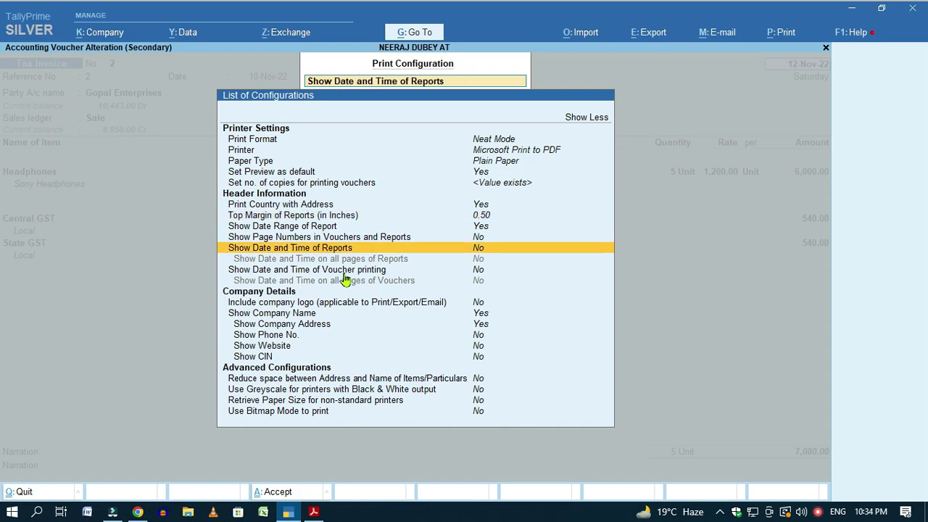
pyautogui.click(242, 271)
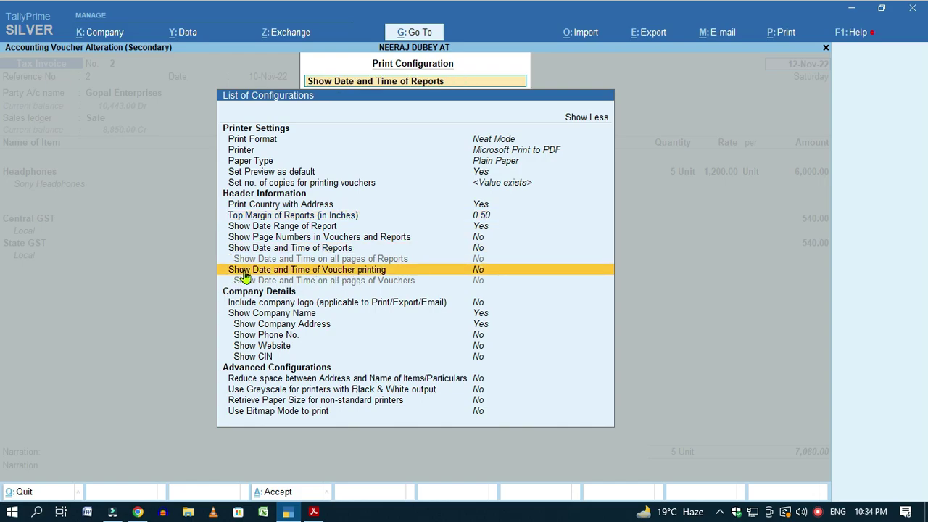
pyautogui.click(467, 273)
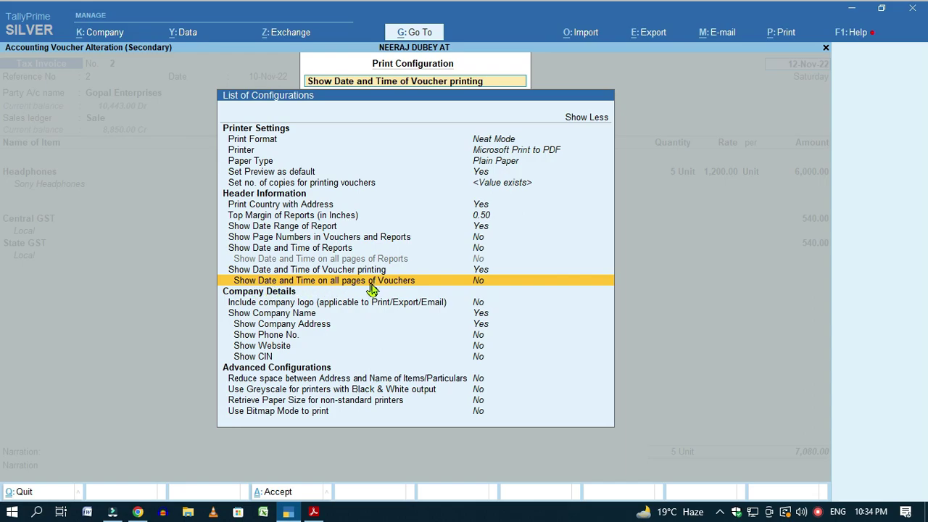
pyautogui.click(454, 283)
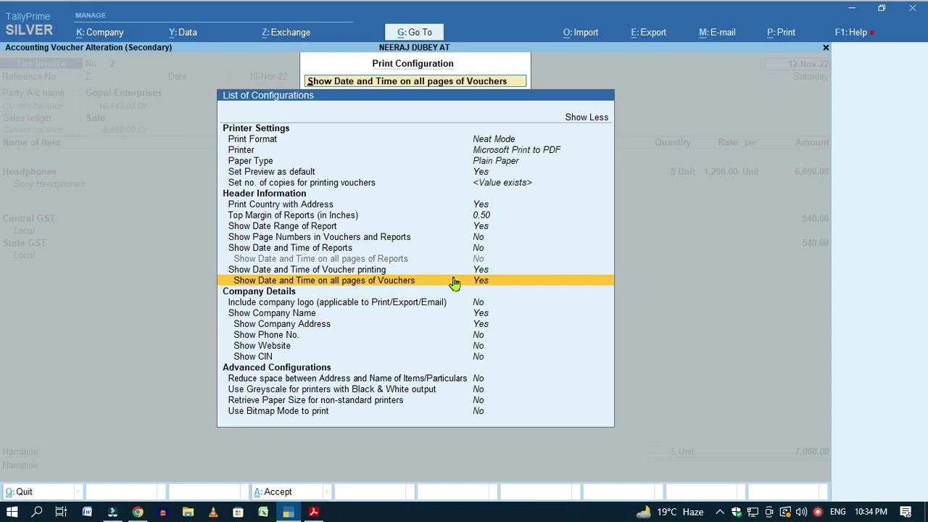
# Leave the configuration and check the printed date and time on the invoice copies in the print preview.
pyautogui.press('Escape')
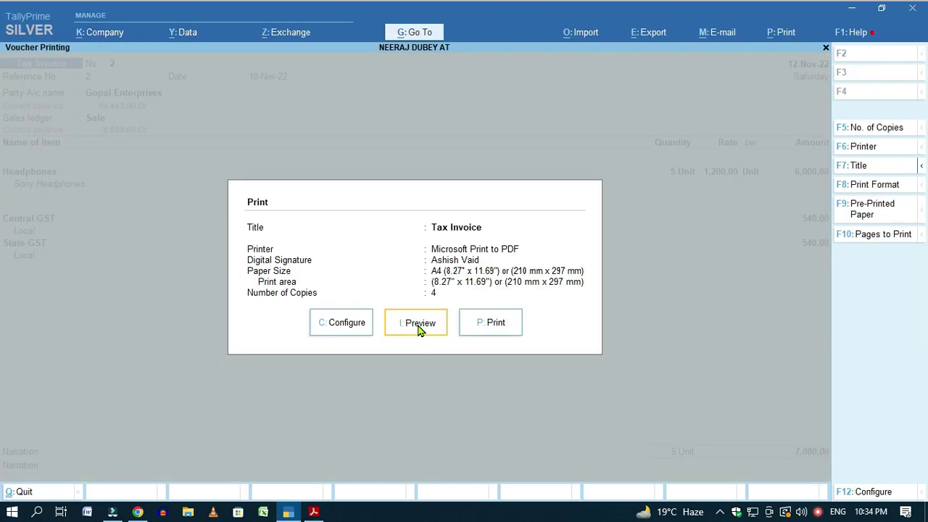
pyautogui.click(422, 328)
pyautogui.click(530, 463)
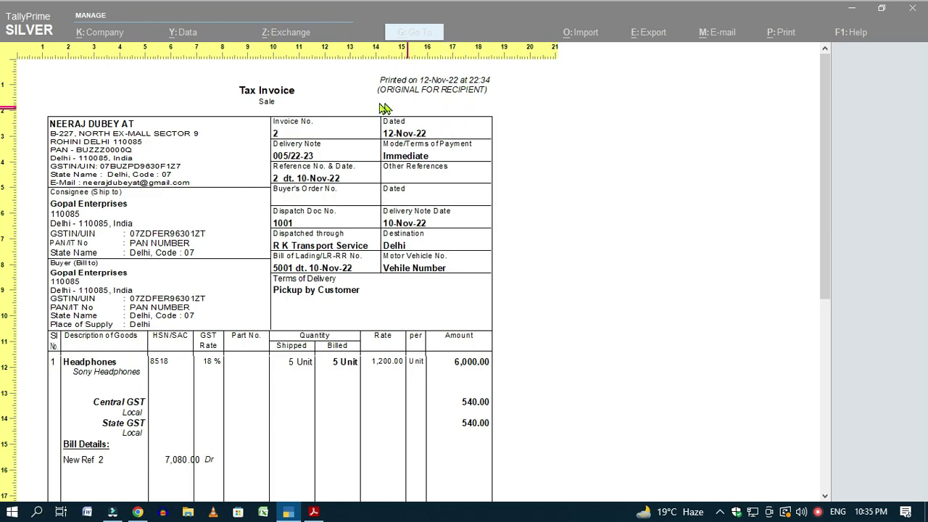
pyautogui.scroll(-5, 454, 155)
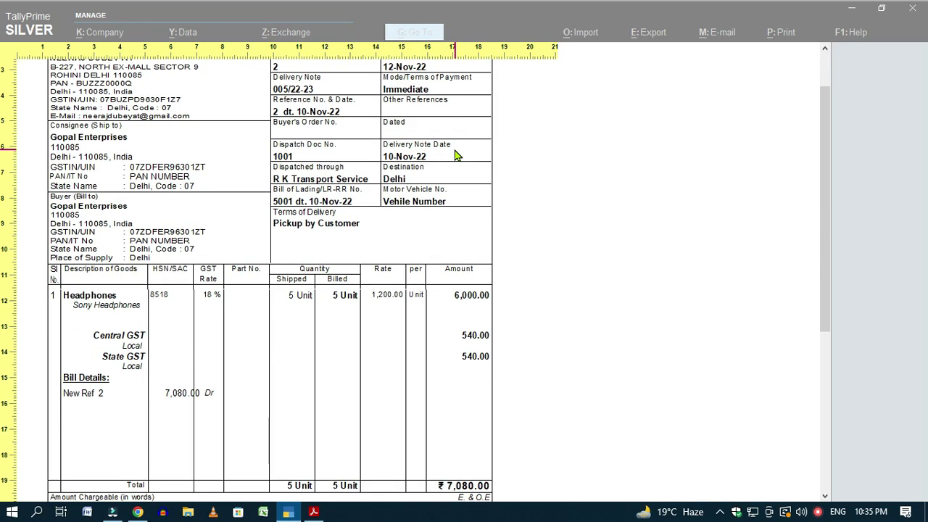
pyautogui.scroll(-3, 451, 155)
pyautogui.scroll(8, 450, 155)
pyautogui.scroll(-7, 448, 154)
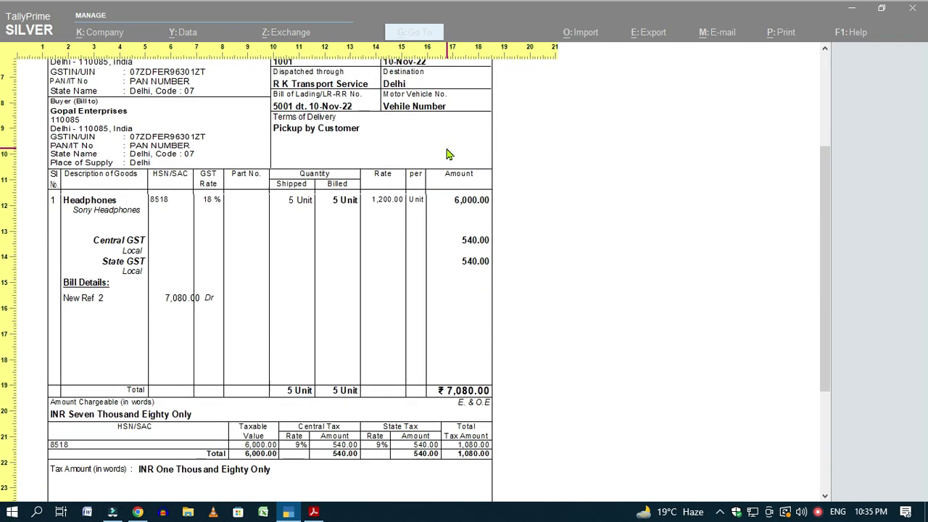
pyautogui.scroll(7, 447, 152)
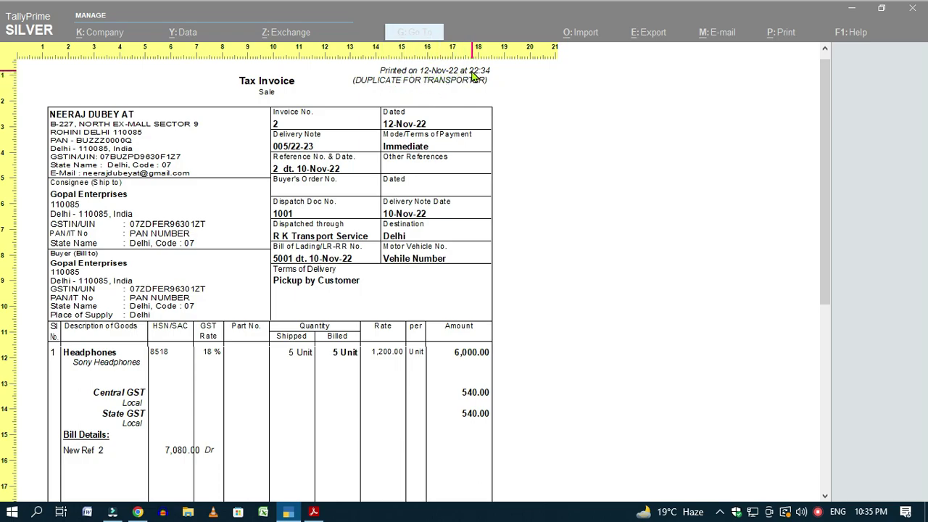
pyautogui.press('Escape')
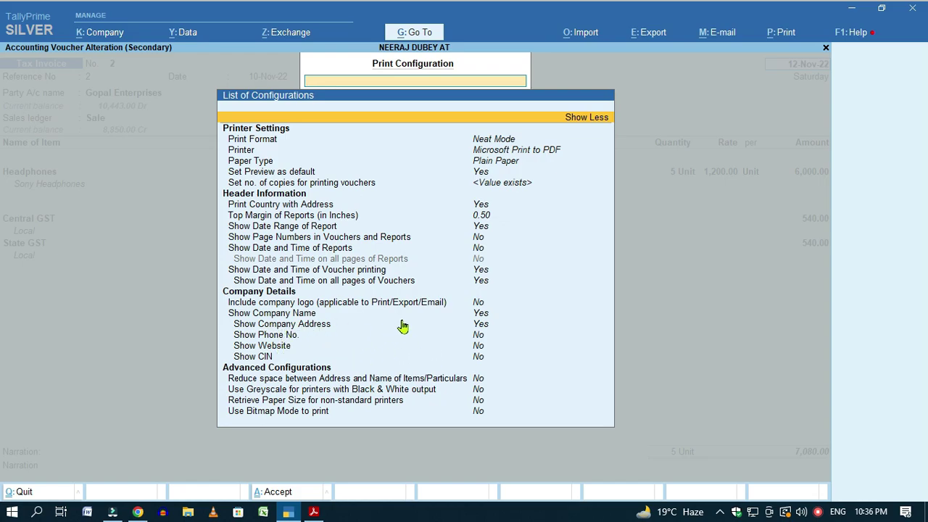
# Close the reopened print configuration and look through the invoice in the print preview, from the company details to the signature area.
pyautogui.press('Escape')
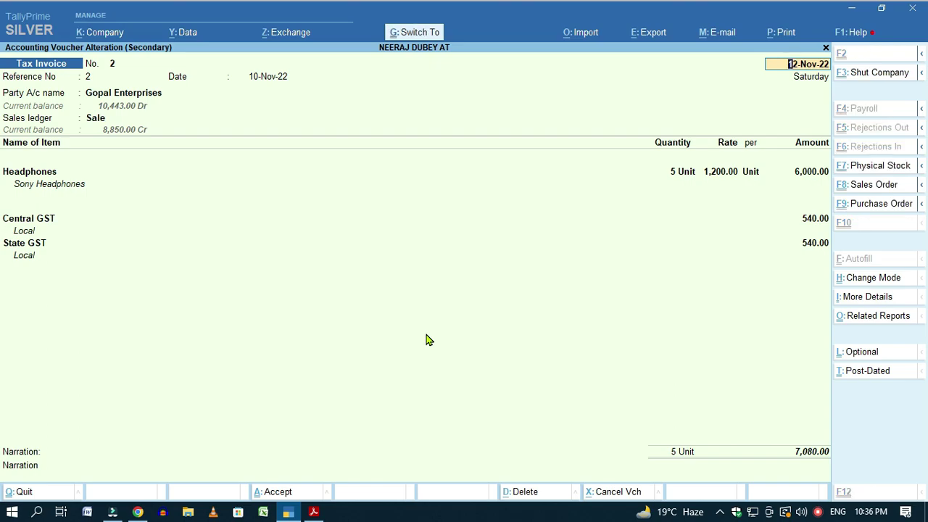
pyautogui.hotkey('ctrl', 'p')
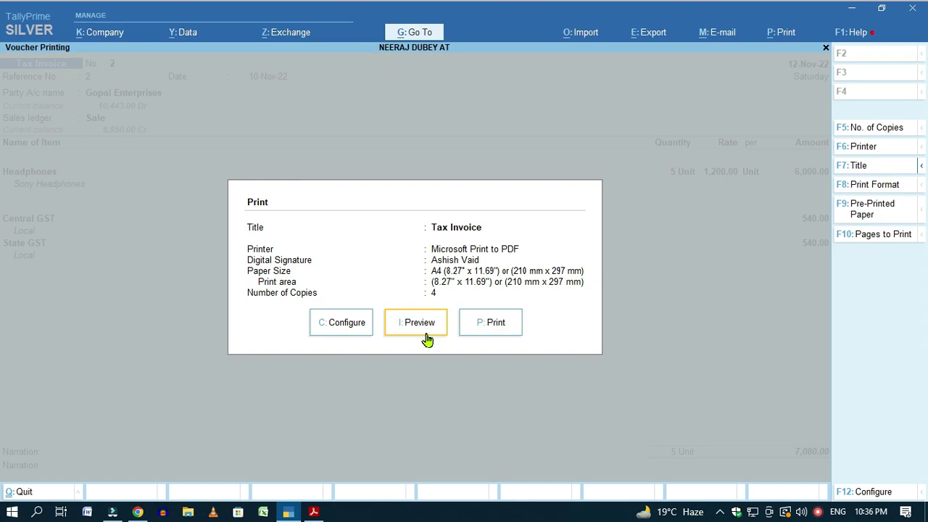
pyautogui.click(428, 339)
pyautogui.click(428, 341)
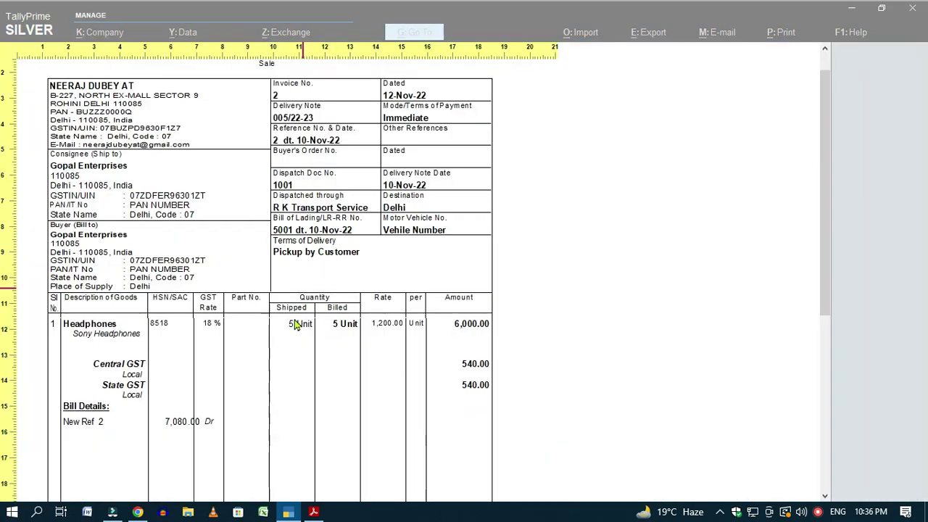
pyautogui.scroll(-2, 271, 378)
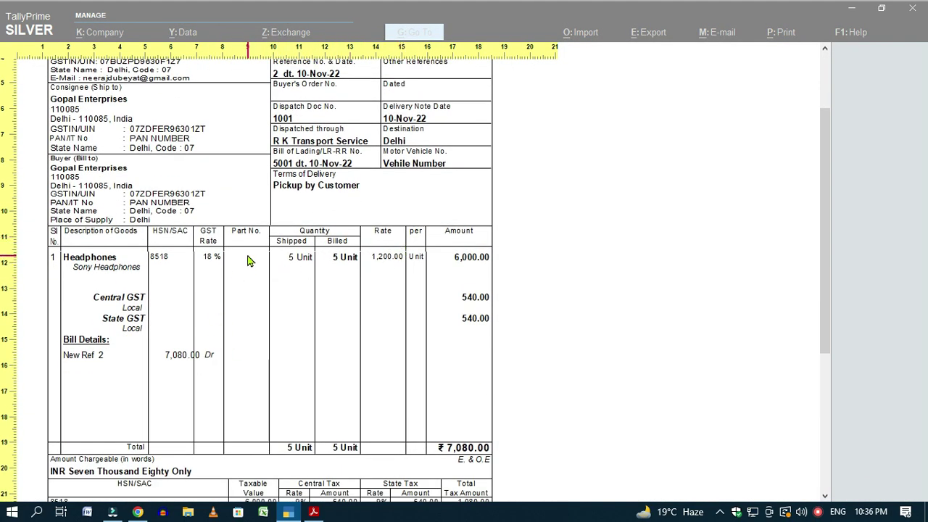
pyautogui.scroll(-1, 302, 340)
pyautogui.scroll(1, 303, 339)
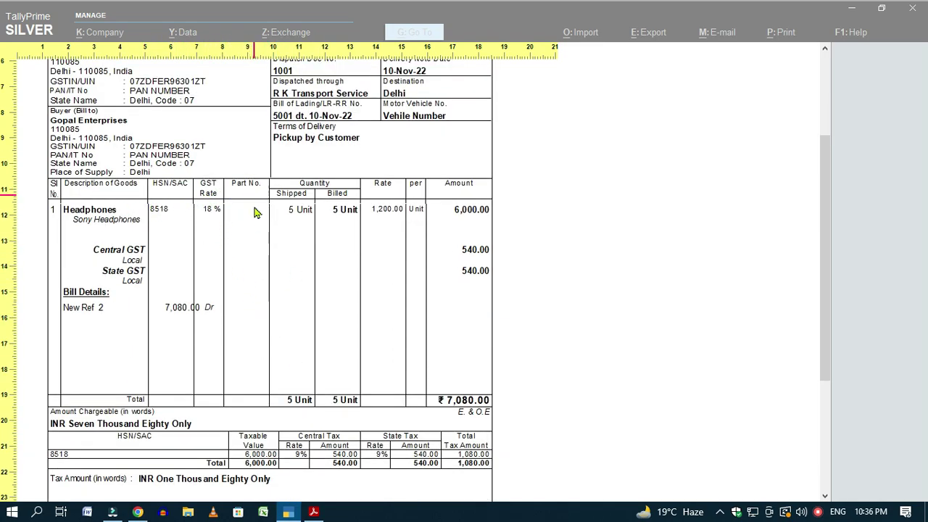
pyautogui.scroll(-3, 245, 362)
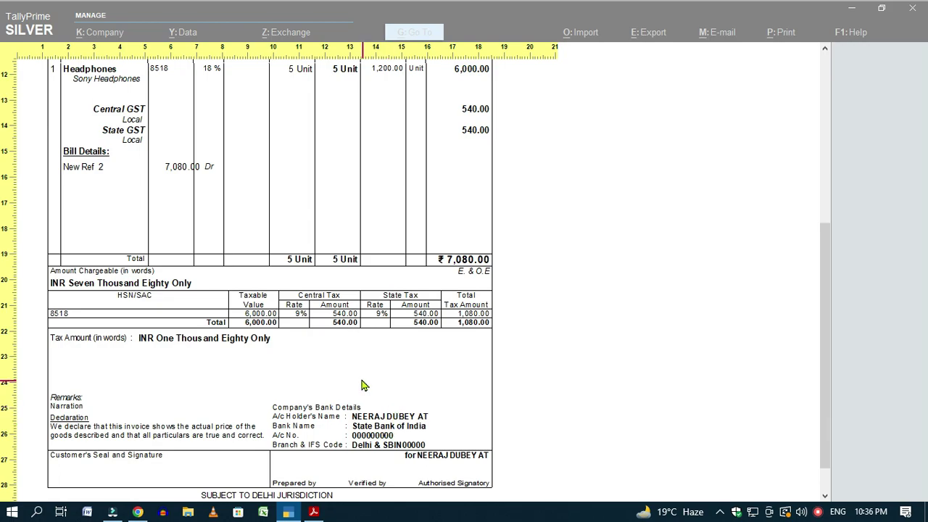
pyautogui.scroll(5, 348, 450)
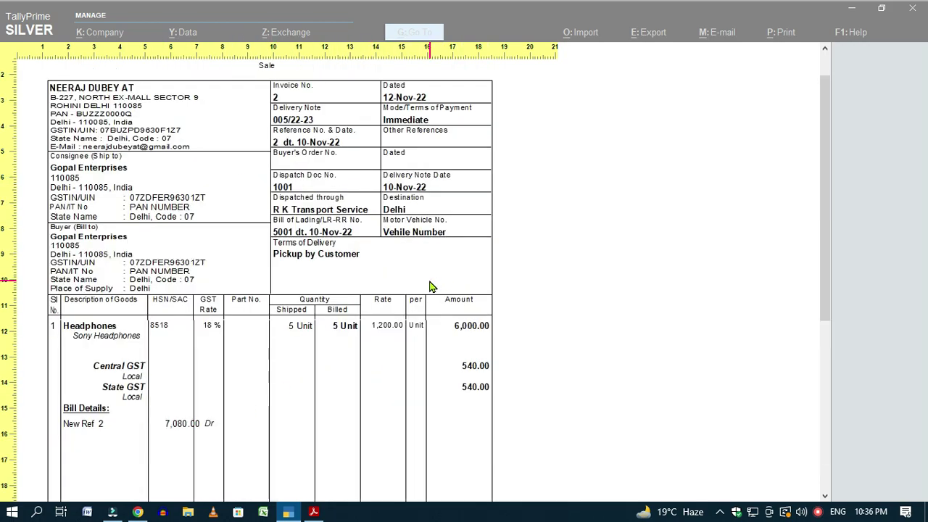